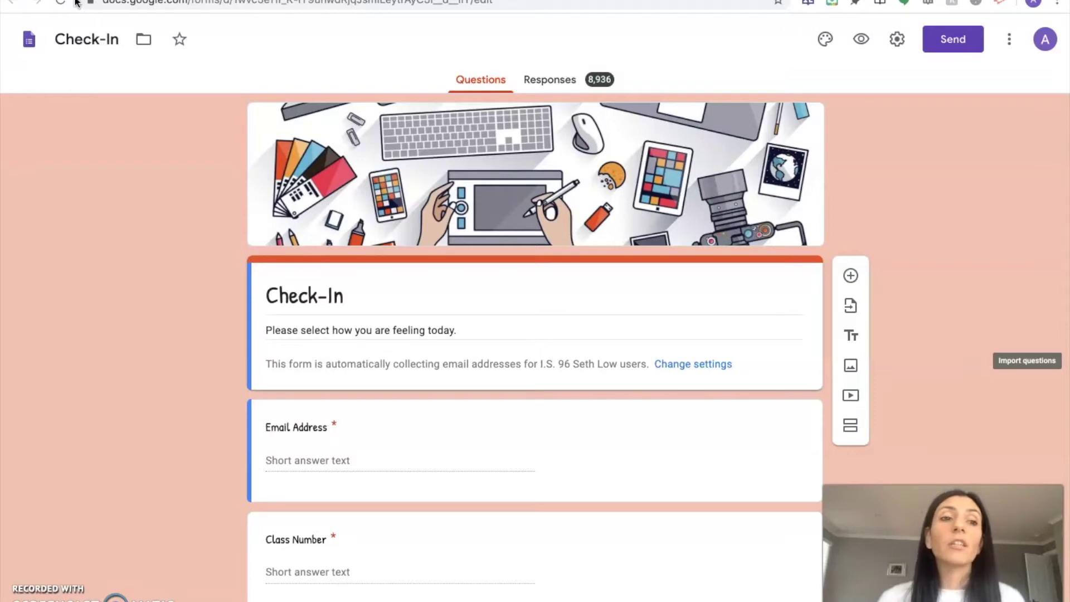
Step: Preview the Check-In form and scroll through its Lego mood-picture answer choices
click(108, 190)
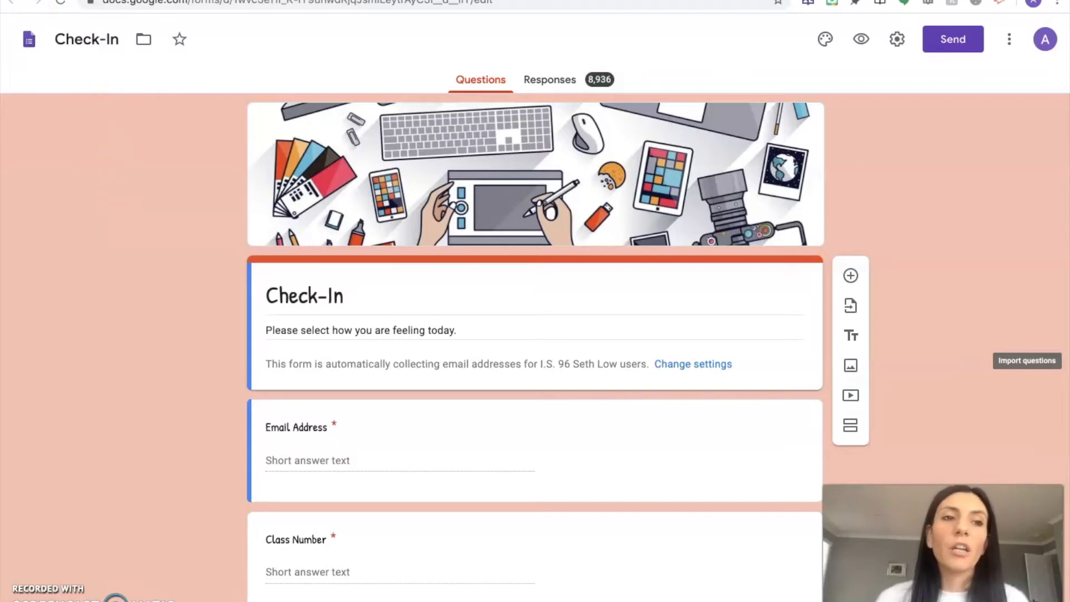
key(ctrl+Tab)
scroll(727, 249, up, 4)
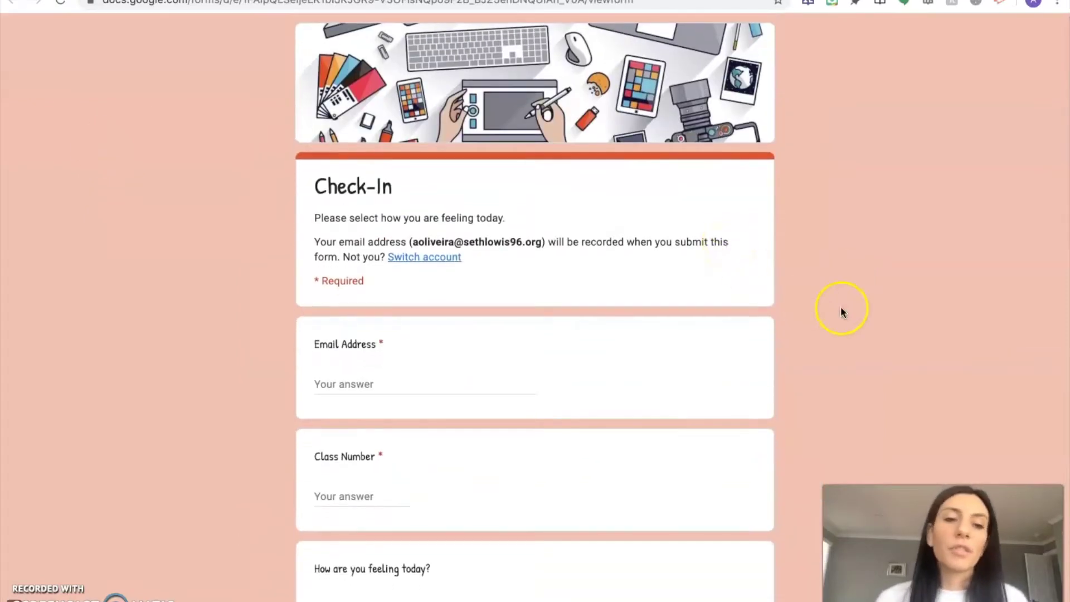
scroll(612, 398, down, 5)
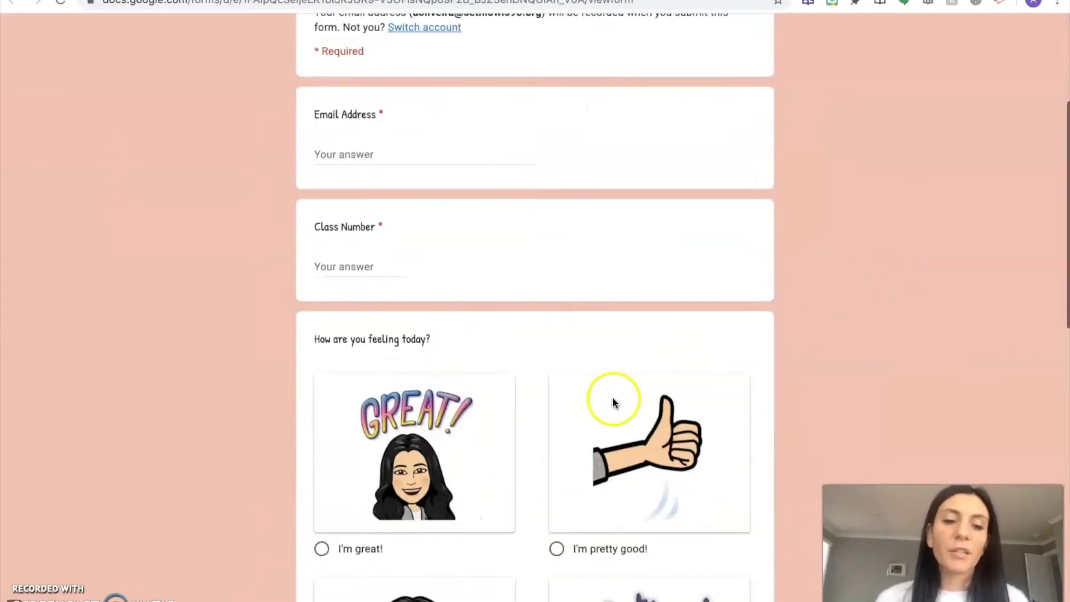
scroll(846, 341, down, 5)
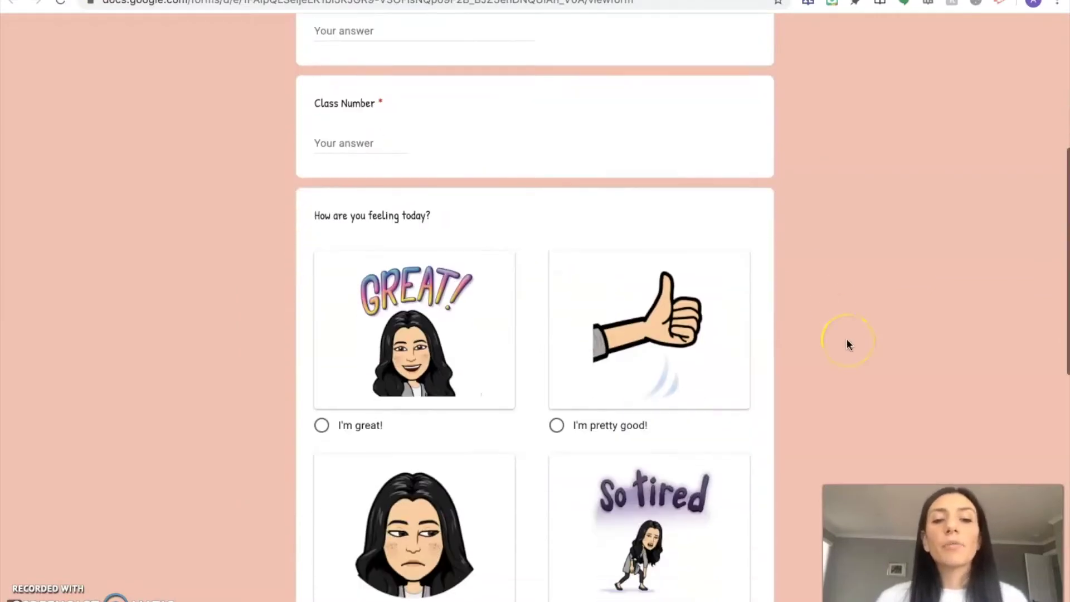
scroll(847, 344, down, 6)
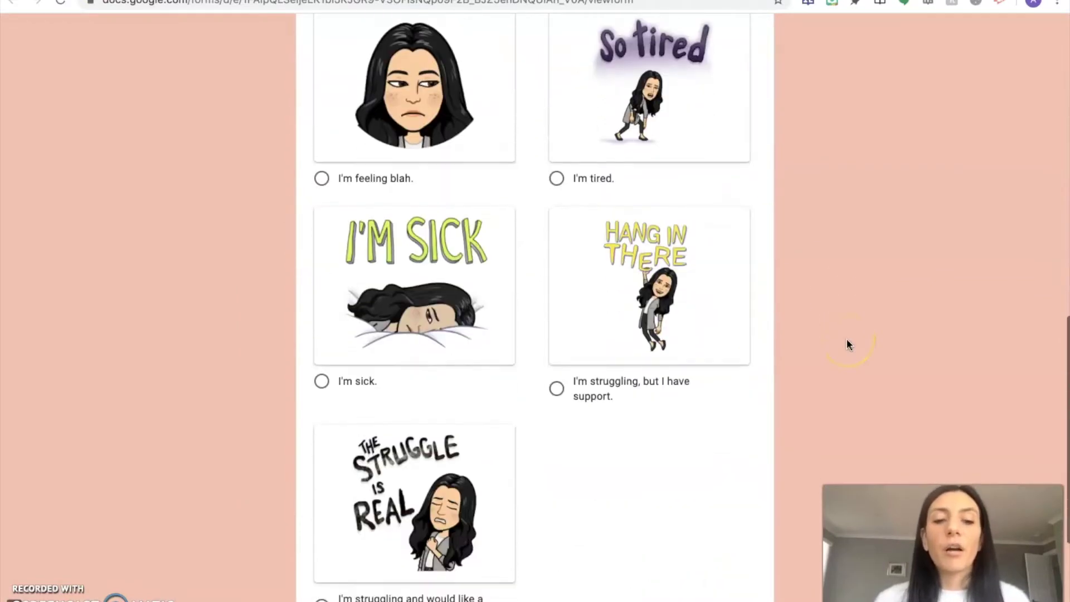
scroll(777, 321, down, 3)
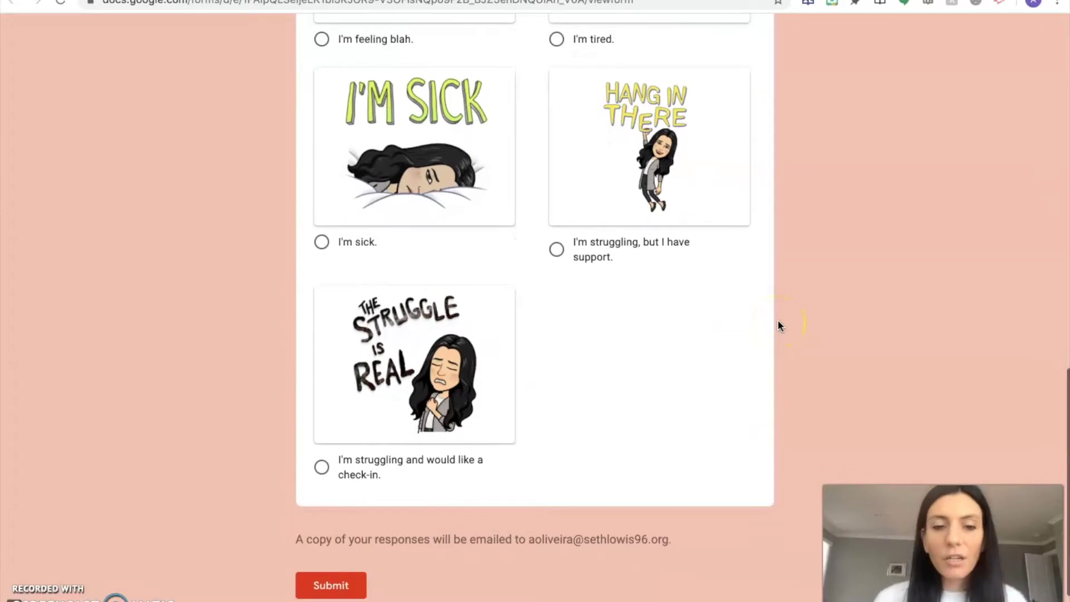
scroll(779, 325, up, 1)
scroll(779, 325, up, 10)
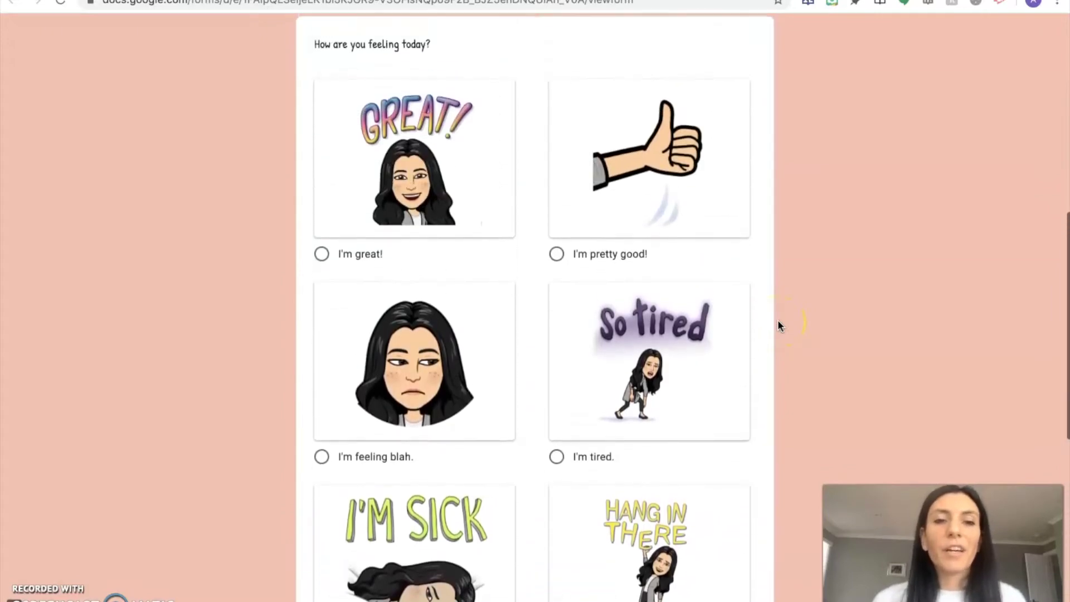
scroll(778, 325, down, 3)
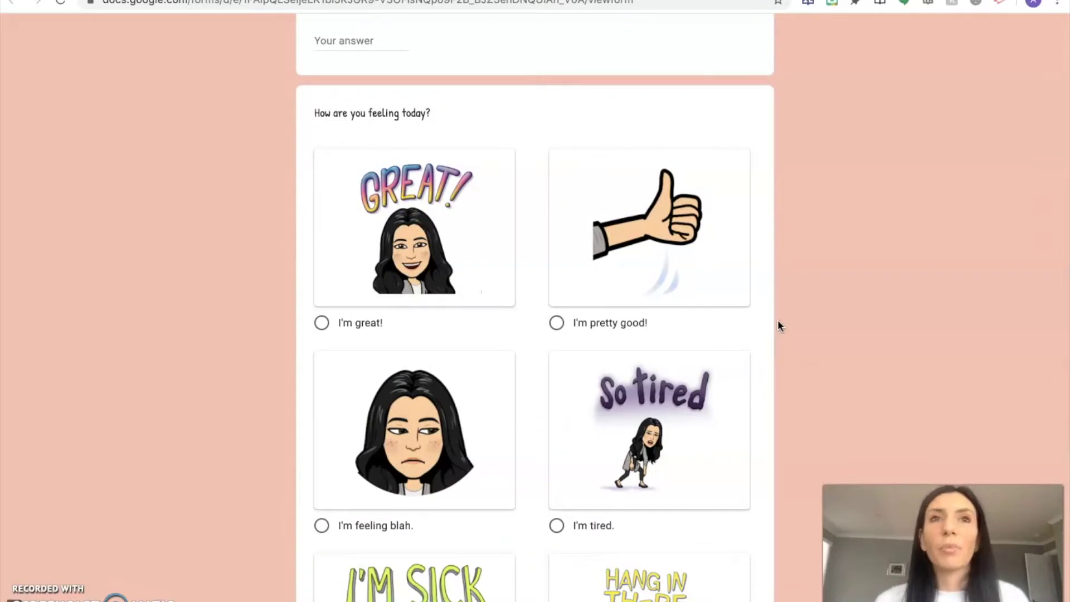
scroll(777, 322, down, 6)
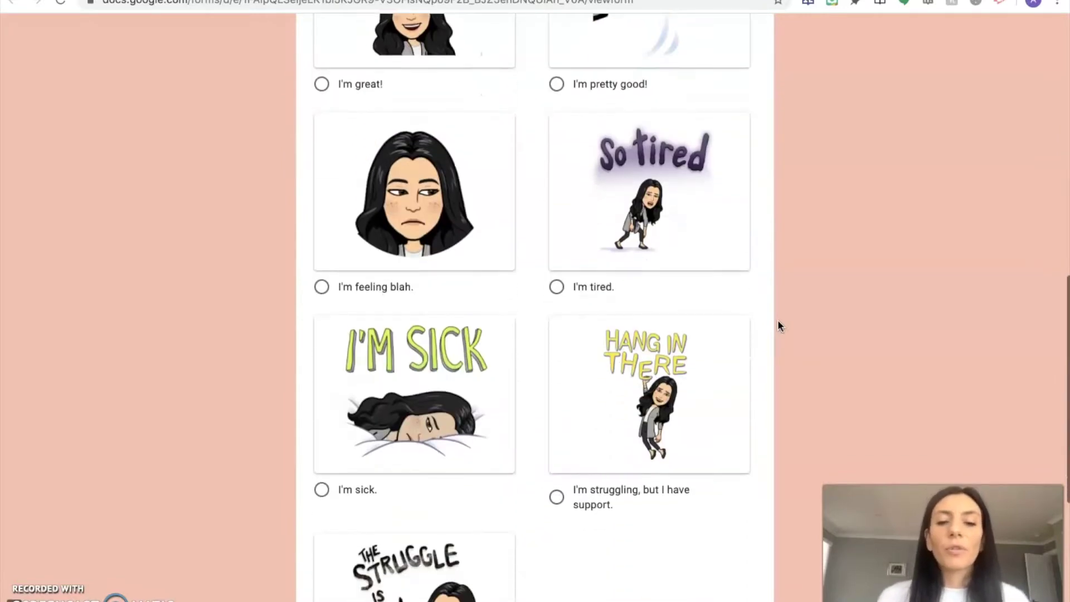
scroll(778, 326, down, 2)
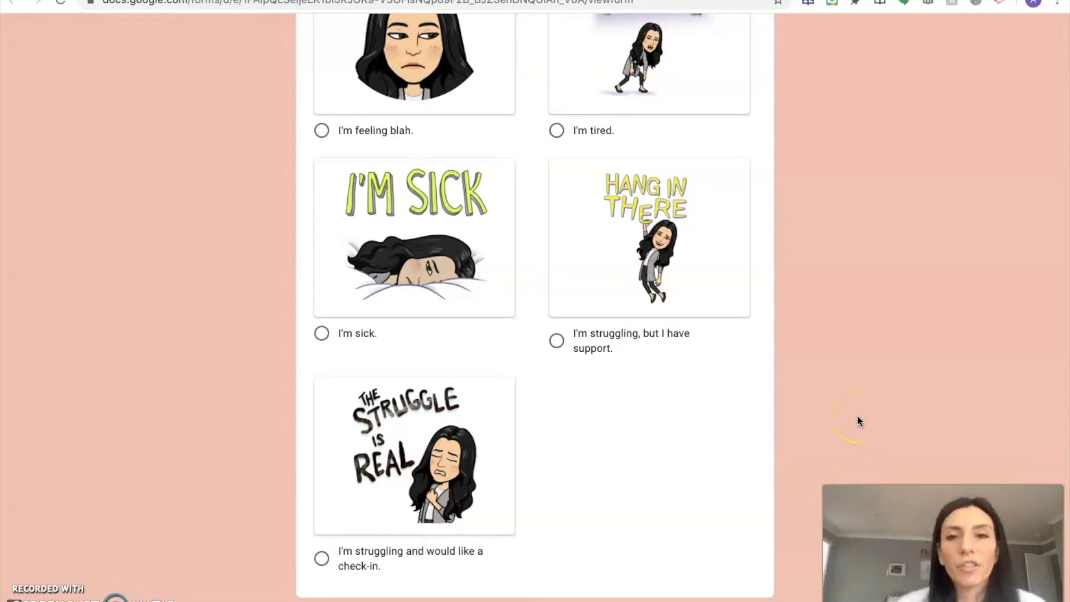
scroll(858, 421, up, 1)
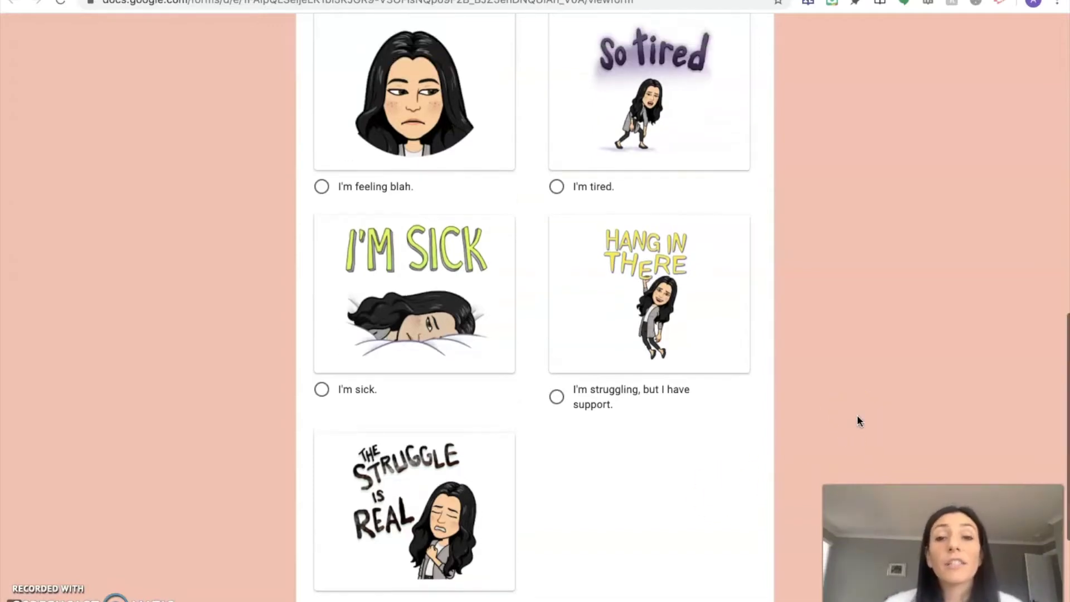
scroll(858, 421, up, 2)
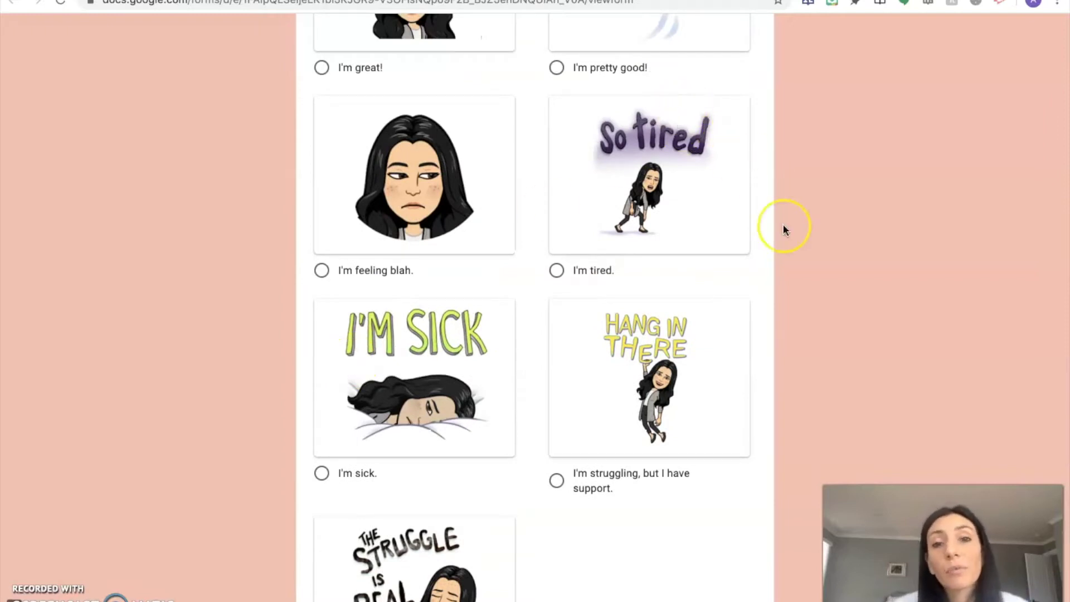
scroll(783, 225, up, 5)
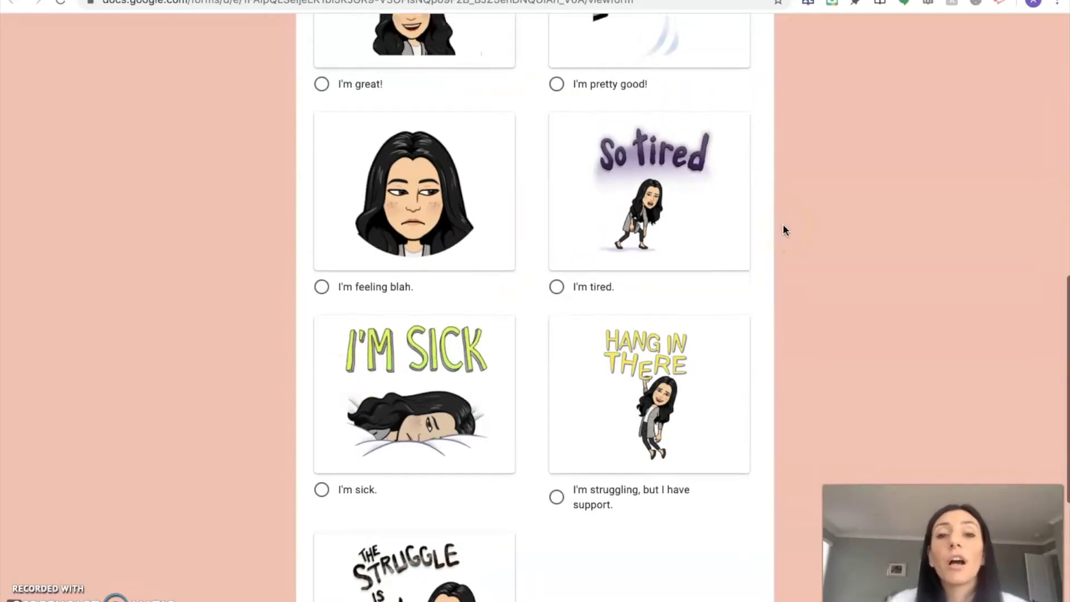
scroll(783, 226, up, 3)
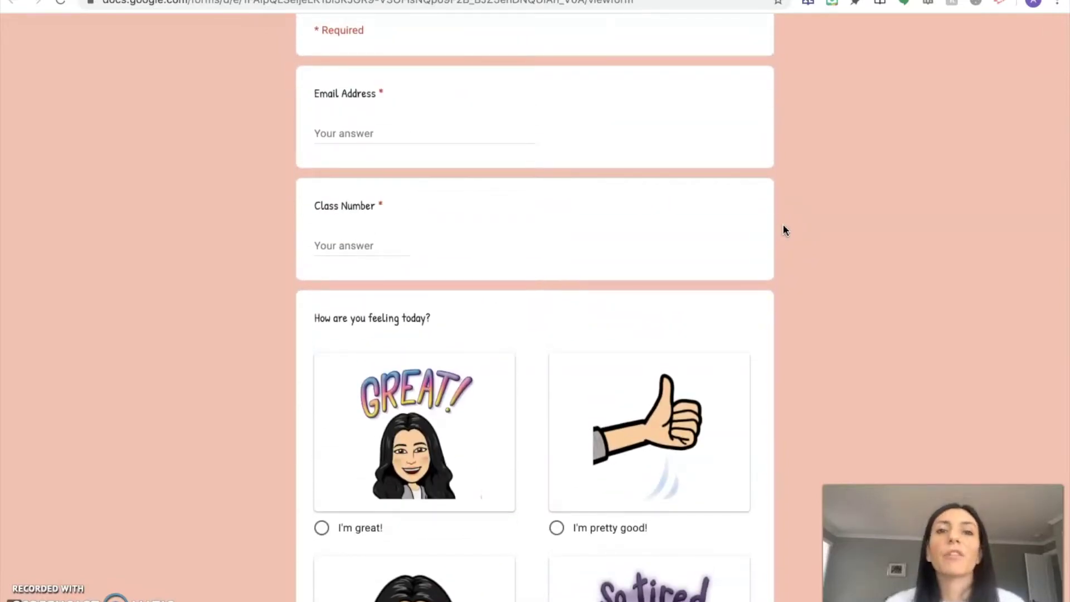
scroll(782, 225, up, 2)
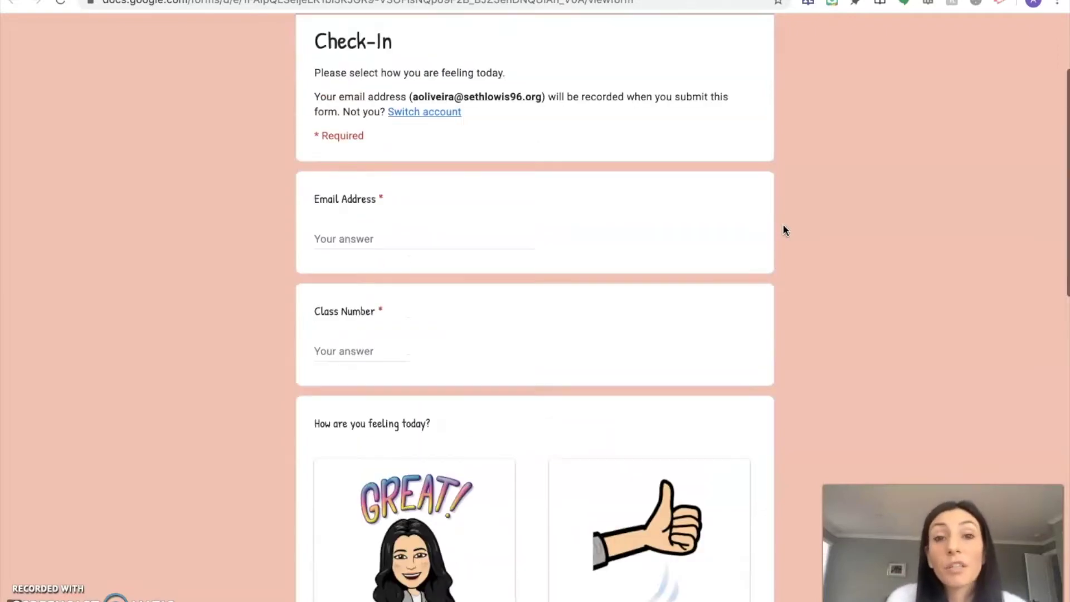
scroll(783, 225, up, 2)
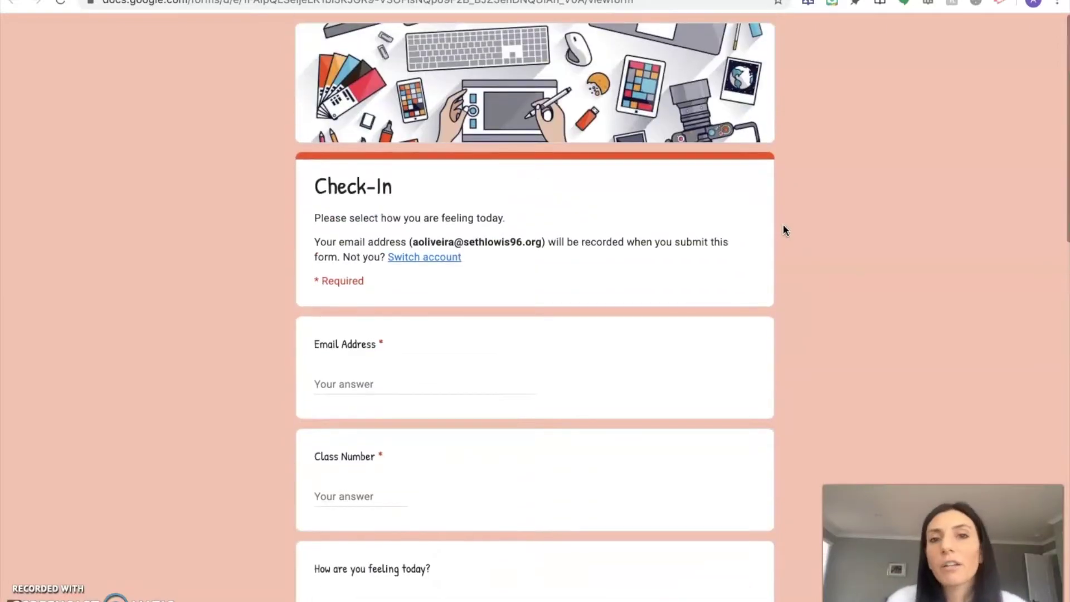
scroll(783, 230, down, 10)
scroll(783, 225, down, 7)
scroll(783, 225, up, 4)
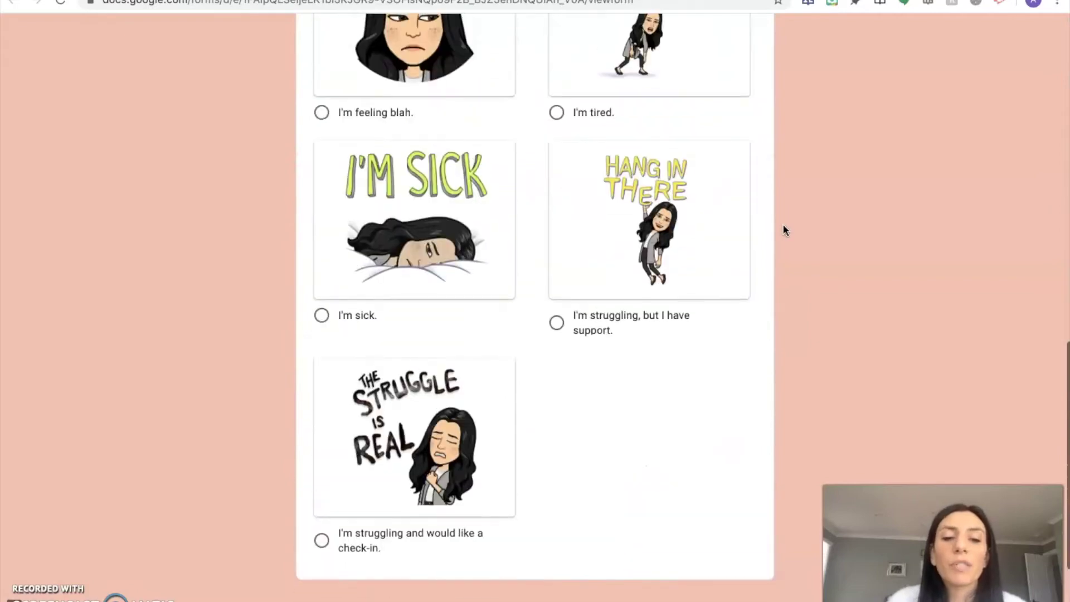
scroll(784, 228, up, 1)
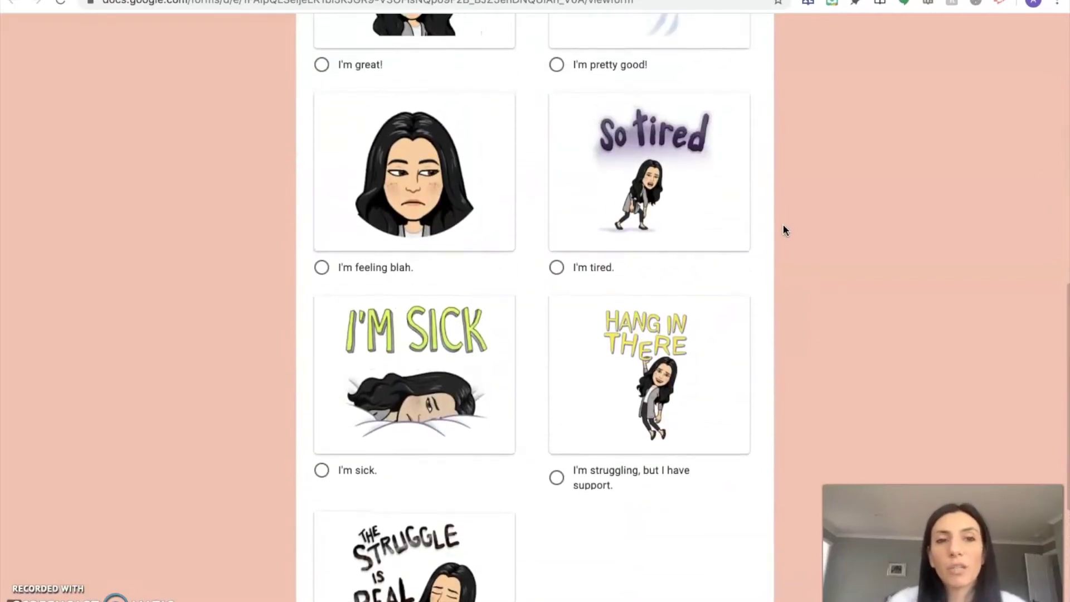
scroll(784, 228, up, 7)
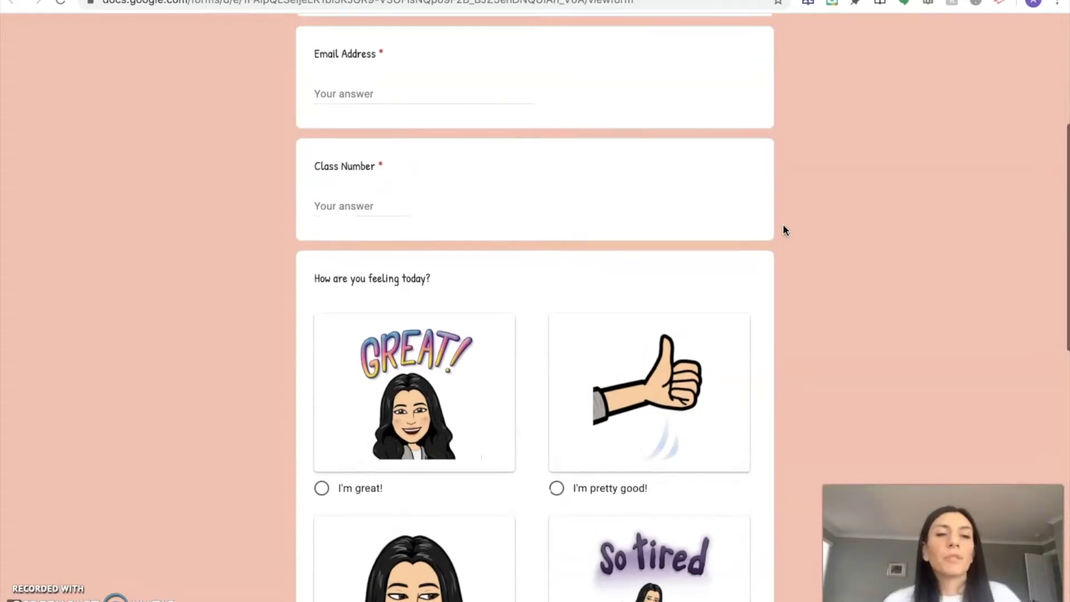
scroll(784, 228, up, 5)
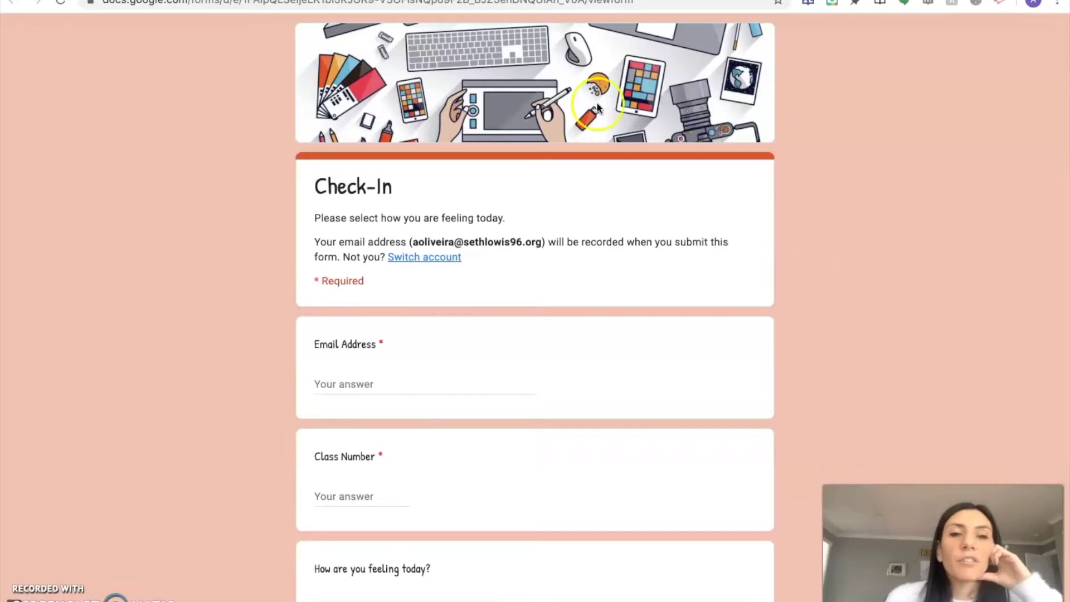
key(super+t)
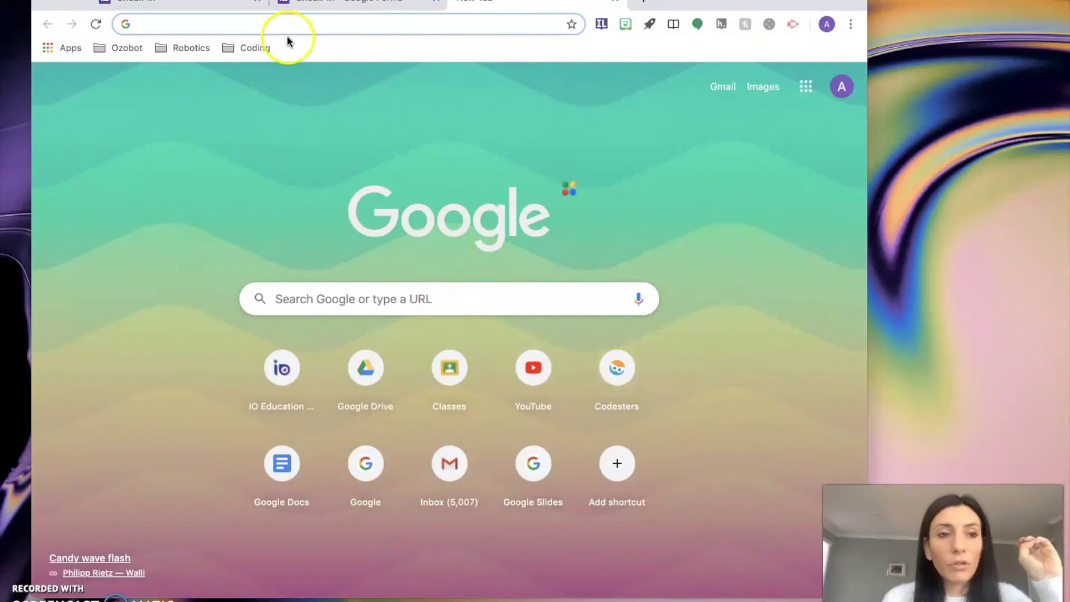
Step: Go to the Google Forms site and start a new blank form
text(forms)
key(Return)
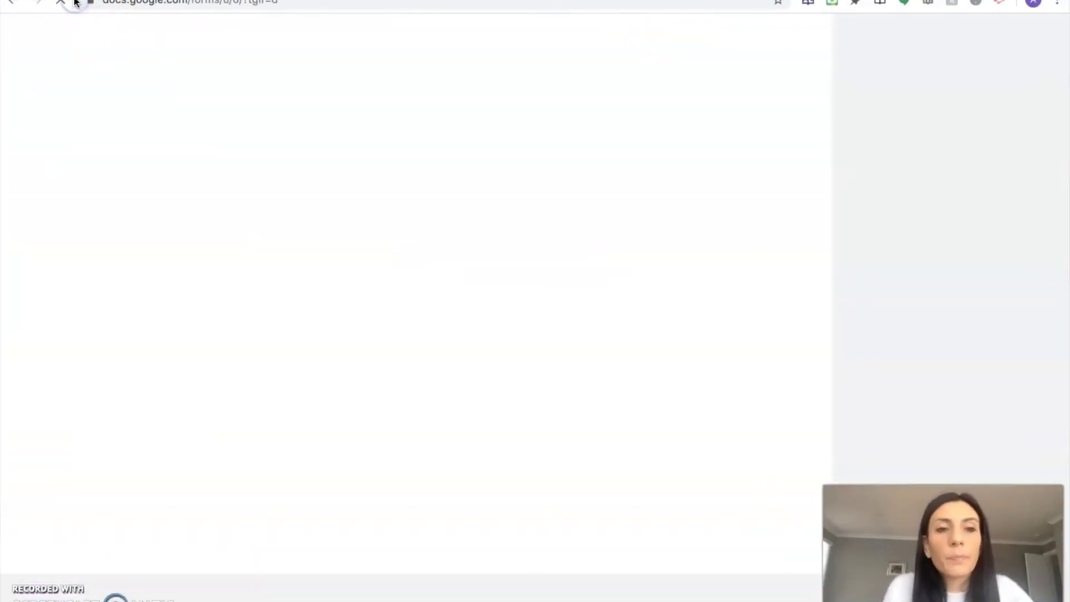
click(545, 233)
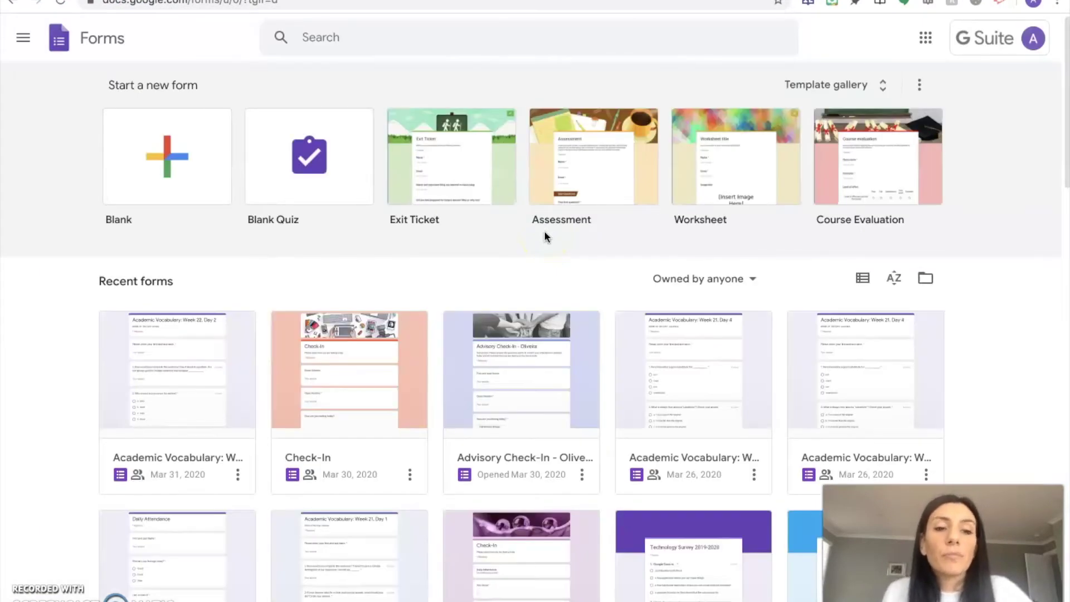
click(165, 159)
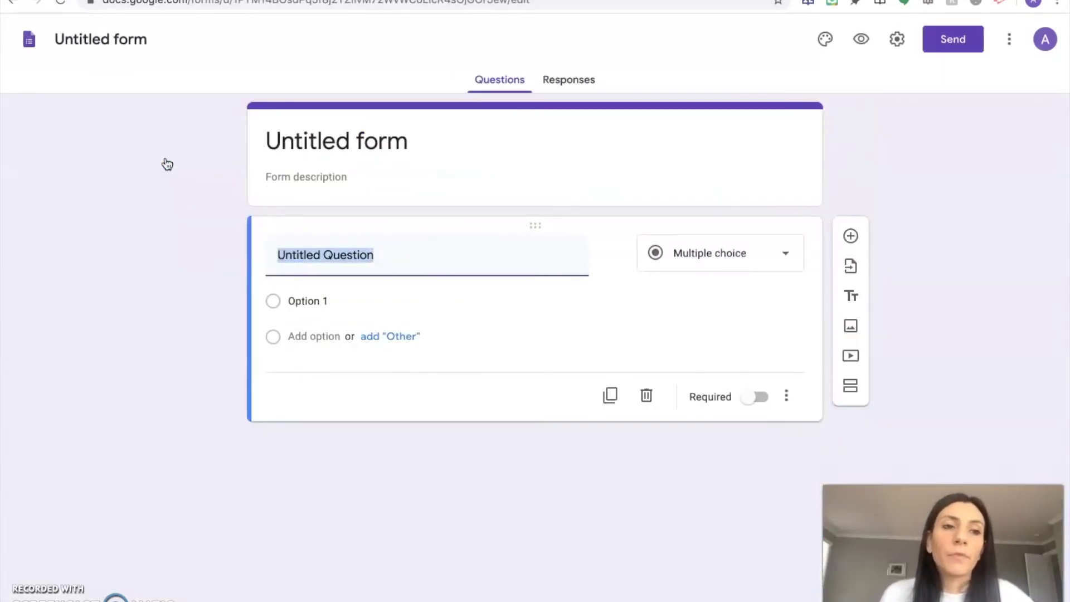
Step: Title the new form 'Daily Attendance'
click(129, 39)
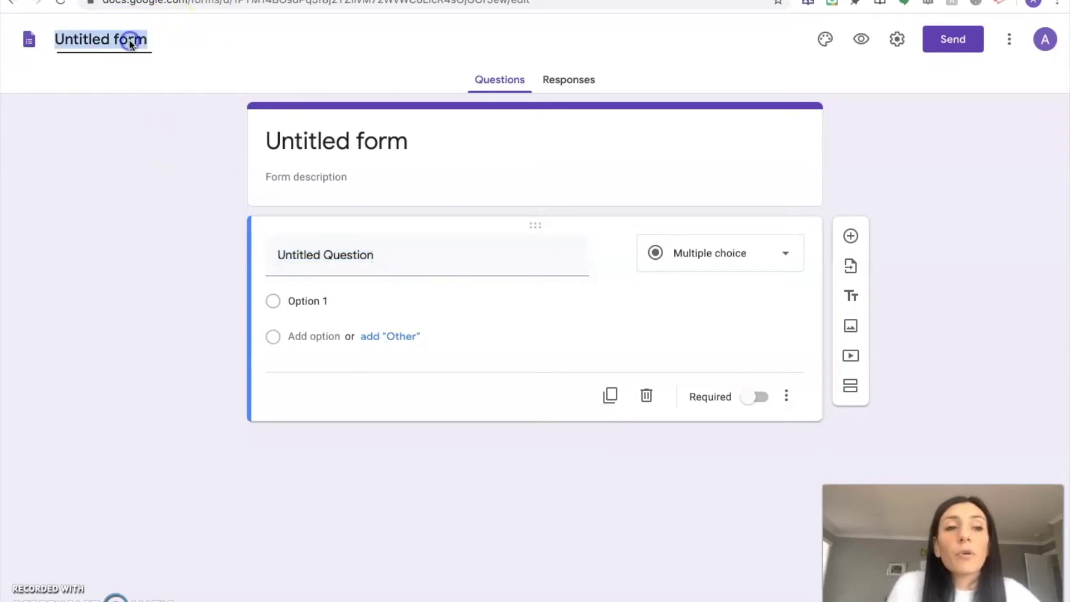
text(Daily Atte)
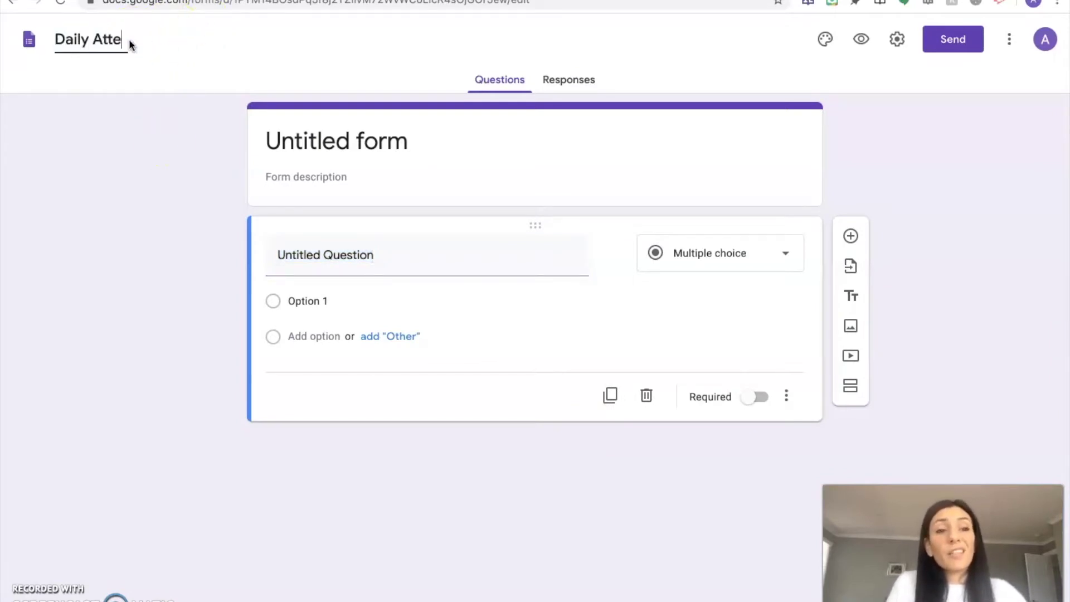
text(ndance)
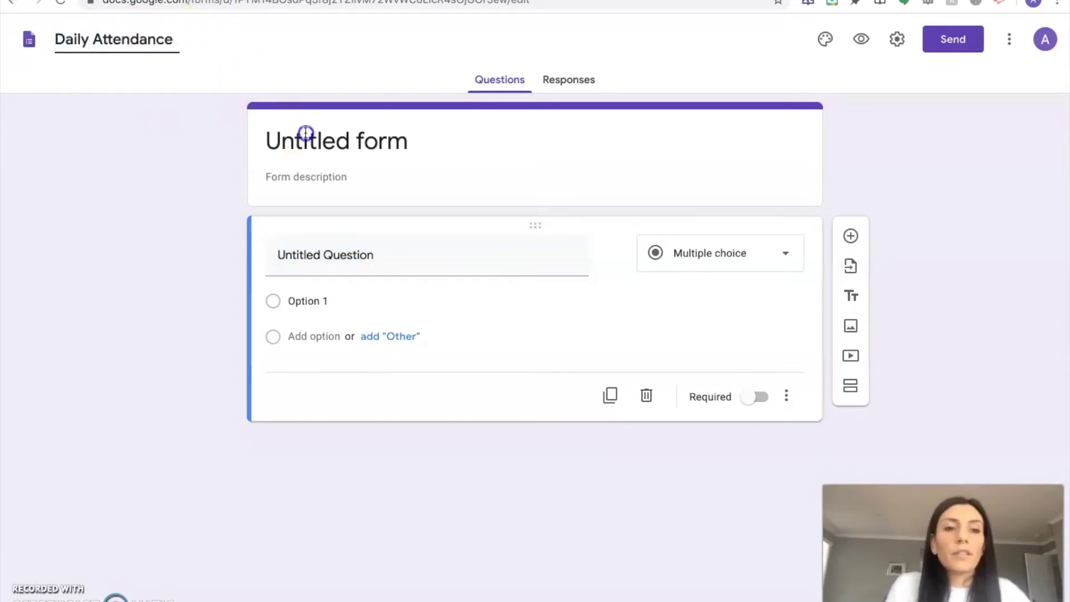
click(303, 136)
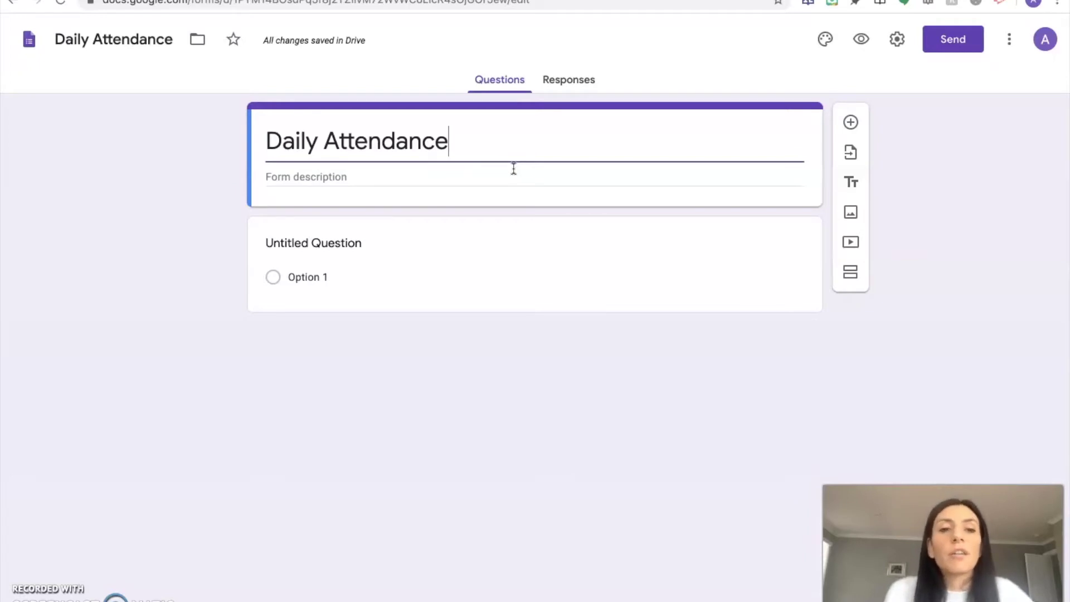
click(454, 177)
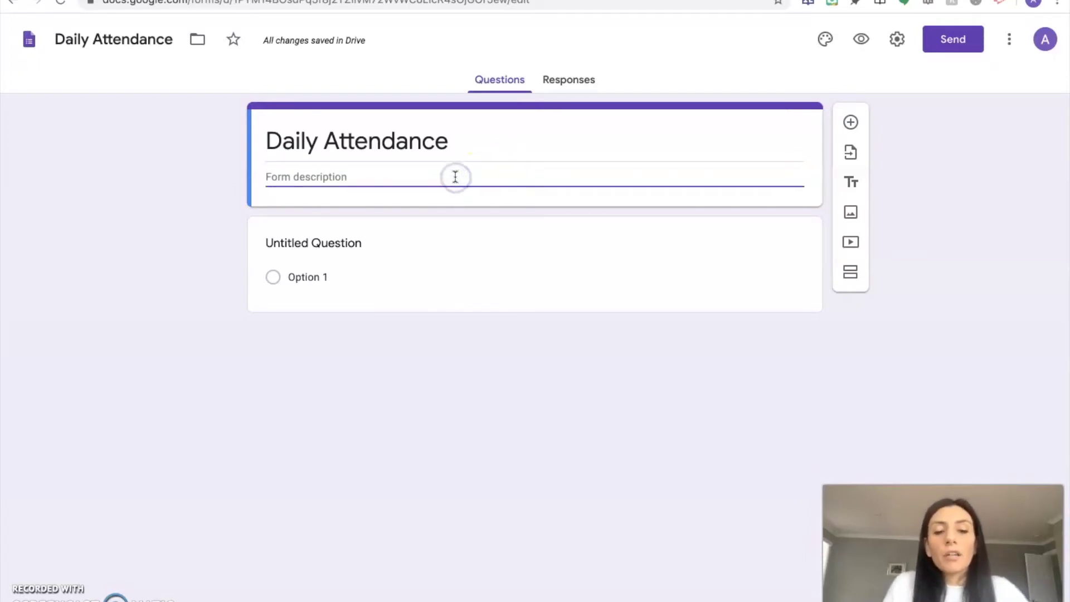
text(I)
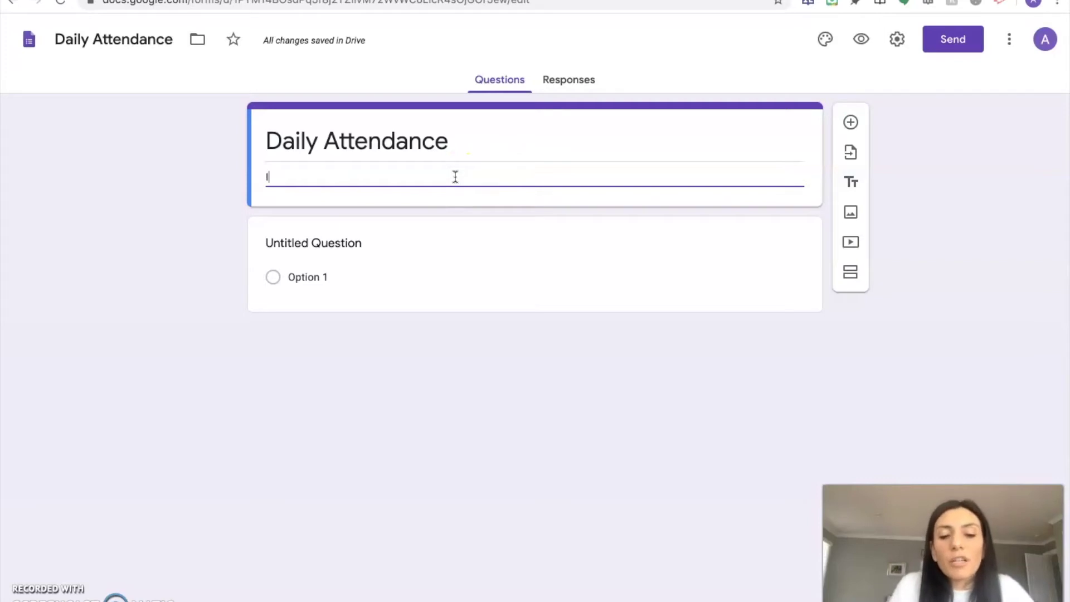
text(nstruction)
click(471, 161)
key(ctrl+a)
key(BackSpace)
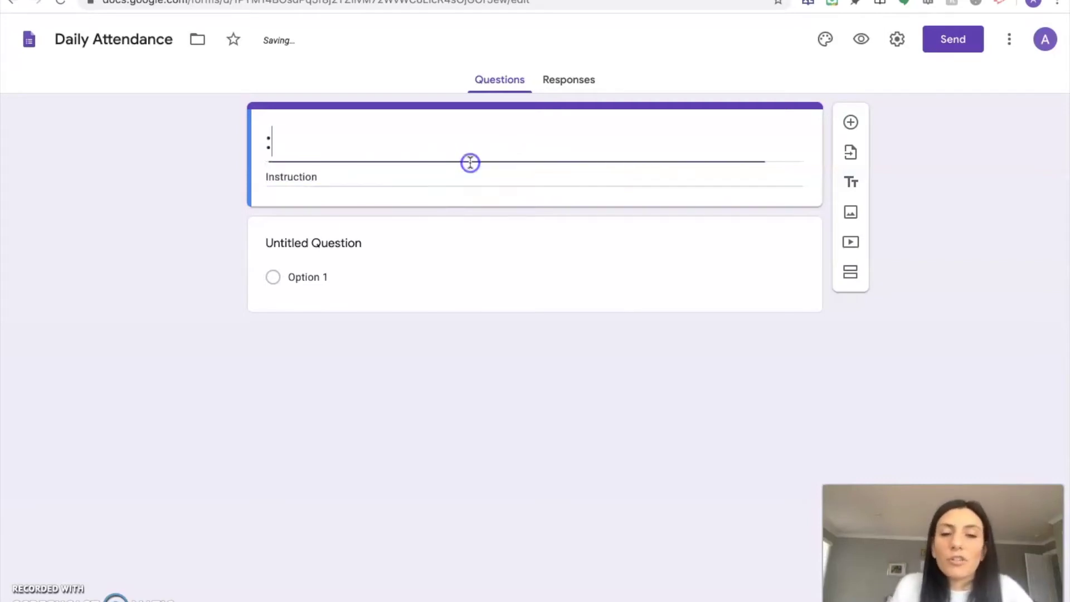
text(Daily A)
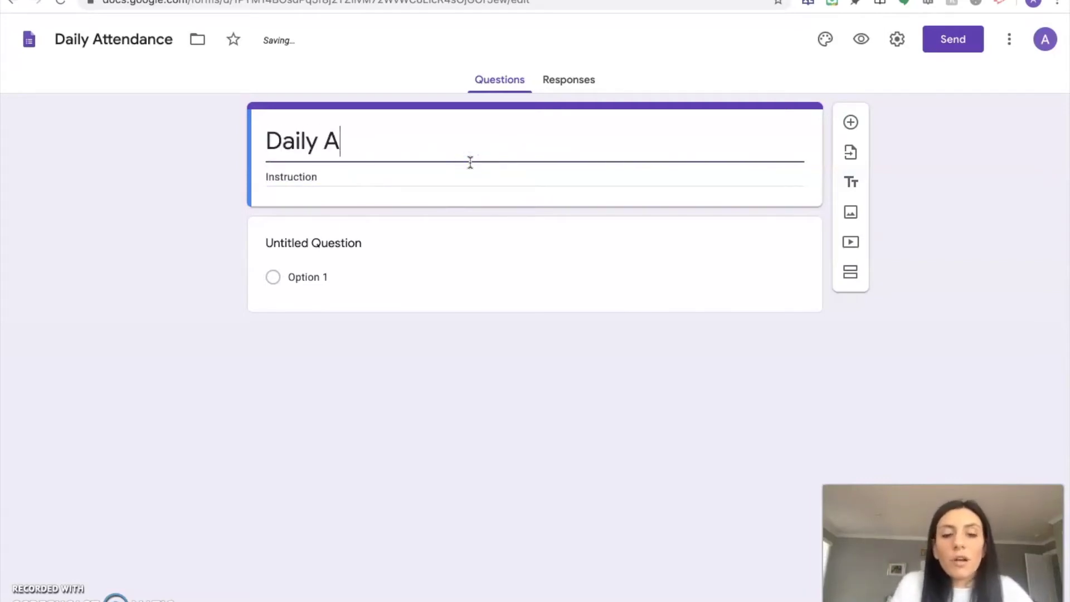
text(ttendance)
Step: Write the description 'Instructions: Please answer all the question below to confirm your attendance in class today.'
double_click(370, 177)
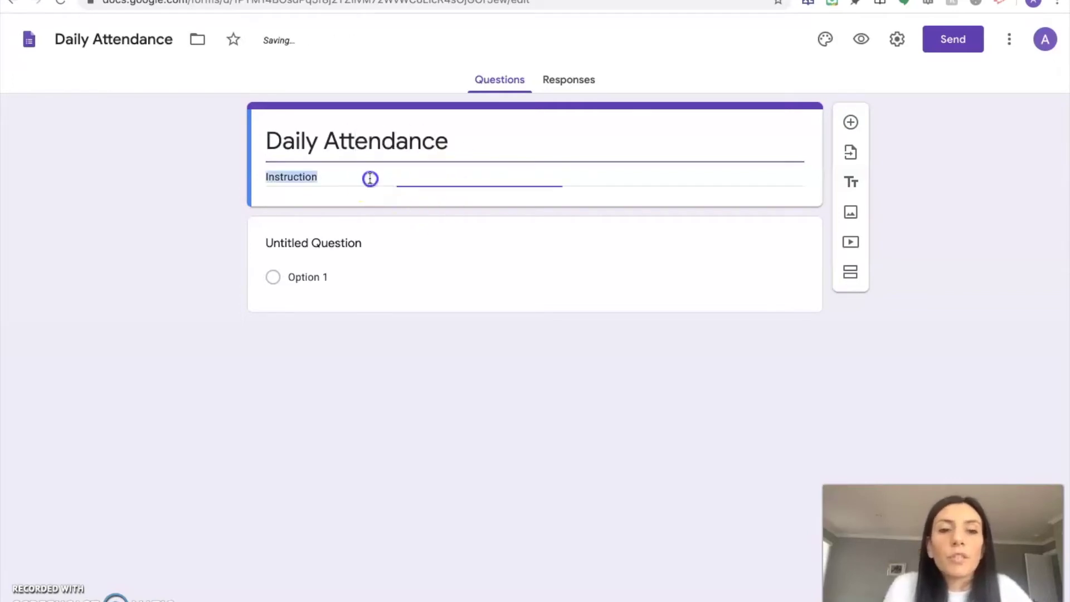
click(370, 178)
text(s: )
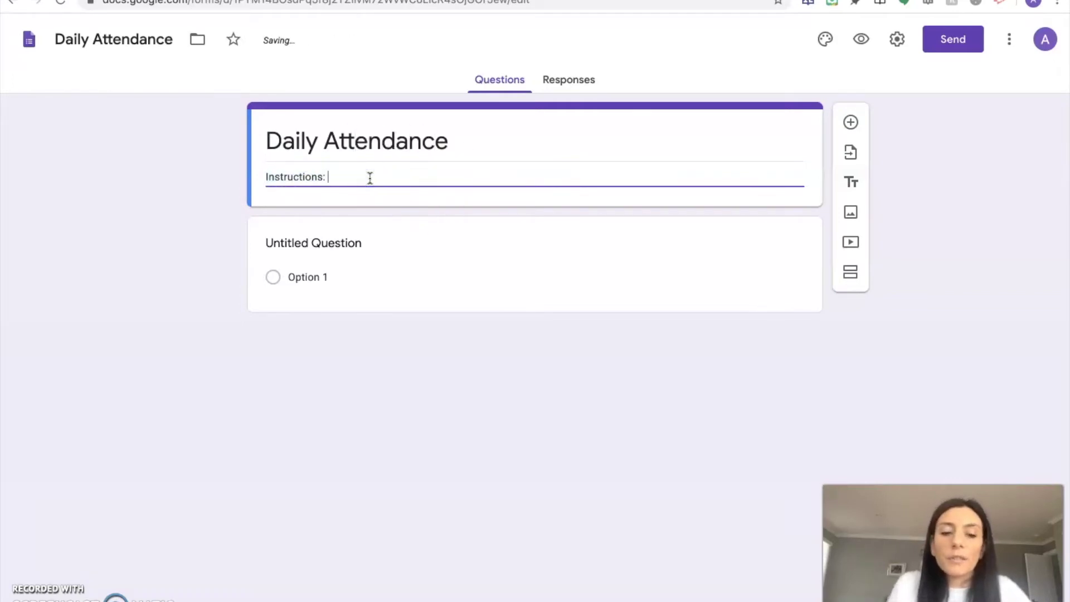
text(Please answdr)
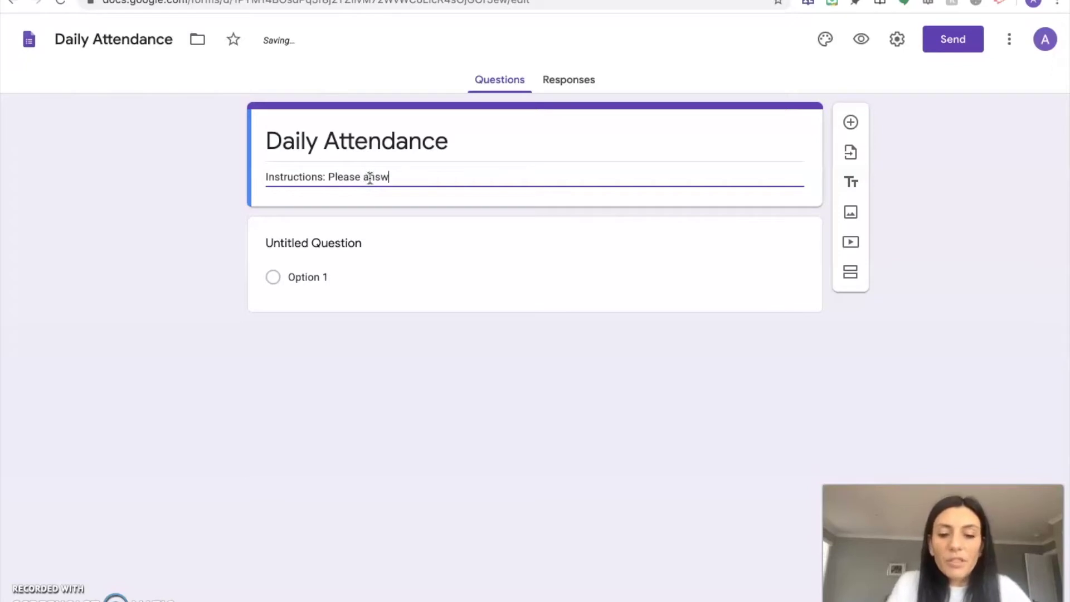
key(BackSpace)
key(BackSpace)
key(BackSpace)
text(er all the)
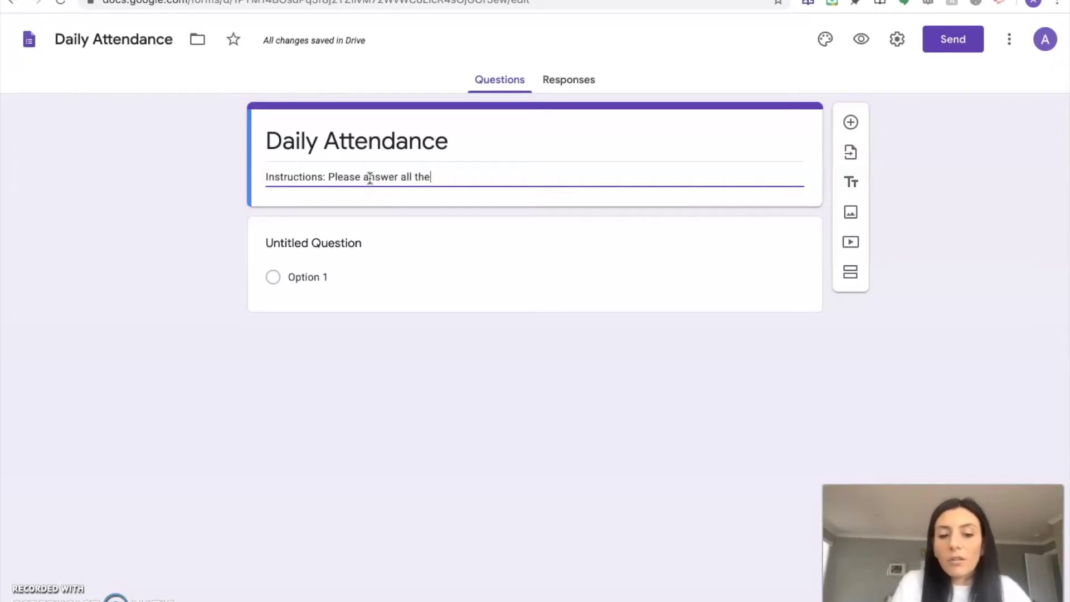
text( question below)
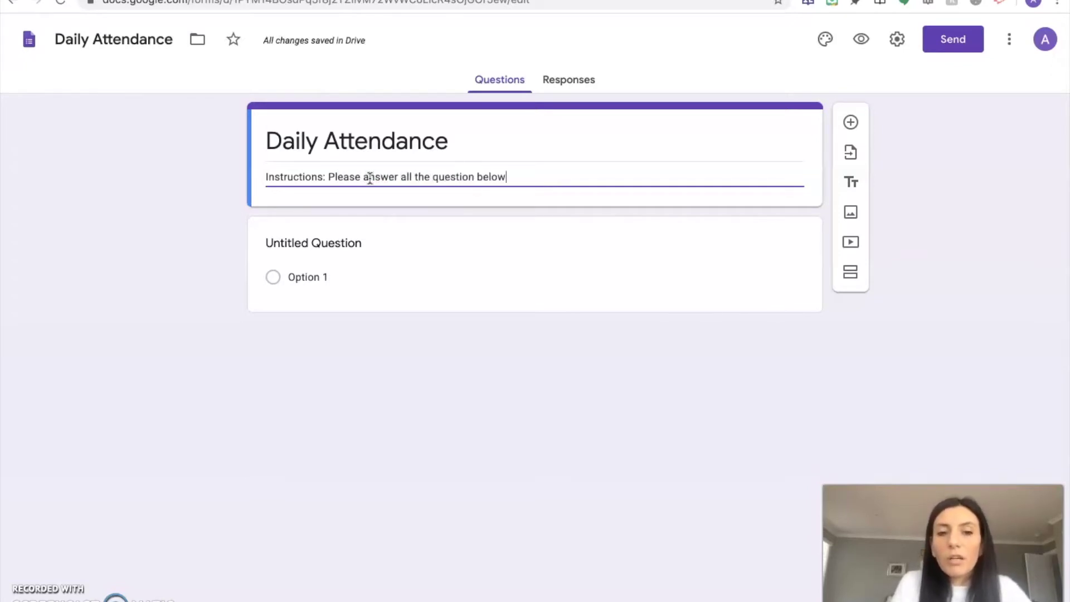
text( to conform)
key(BackSpace)
key(BackSpace)
key(BackSpace)
key(BackSpace)
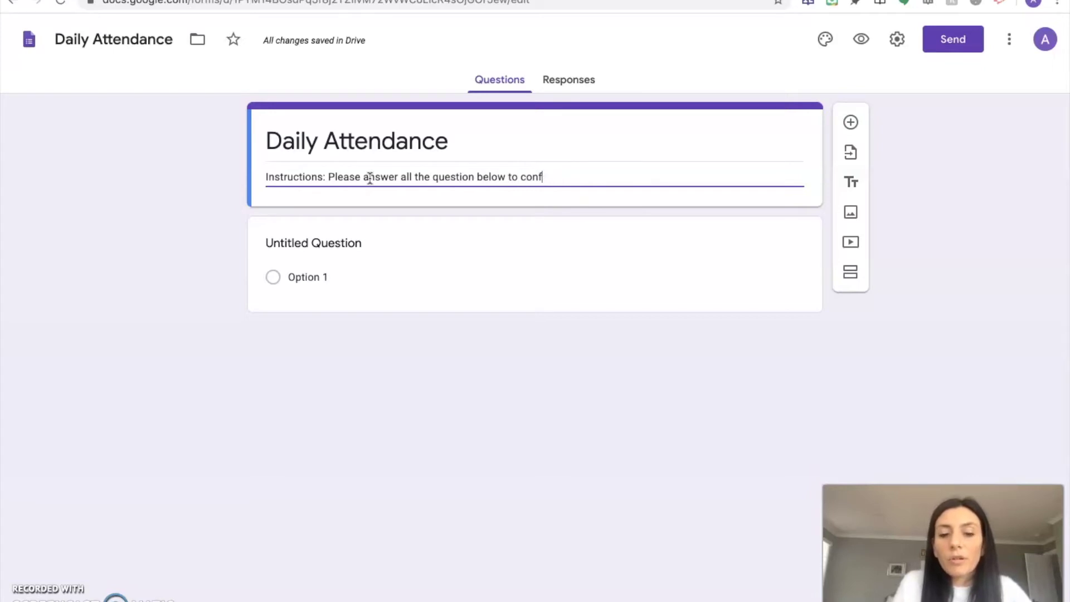
text(irm your atten)
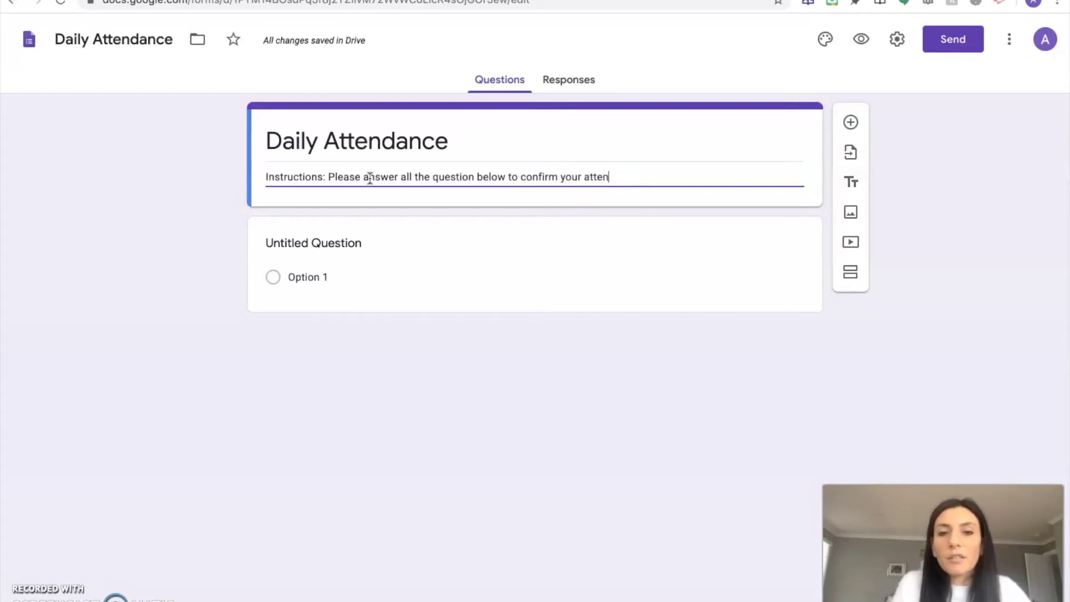
text(dance in class today)
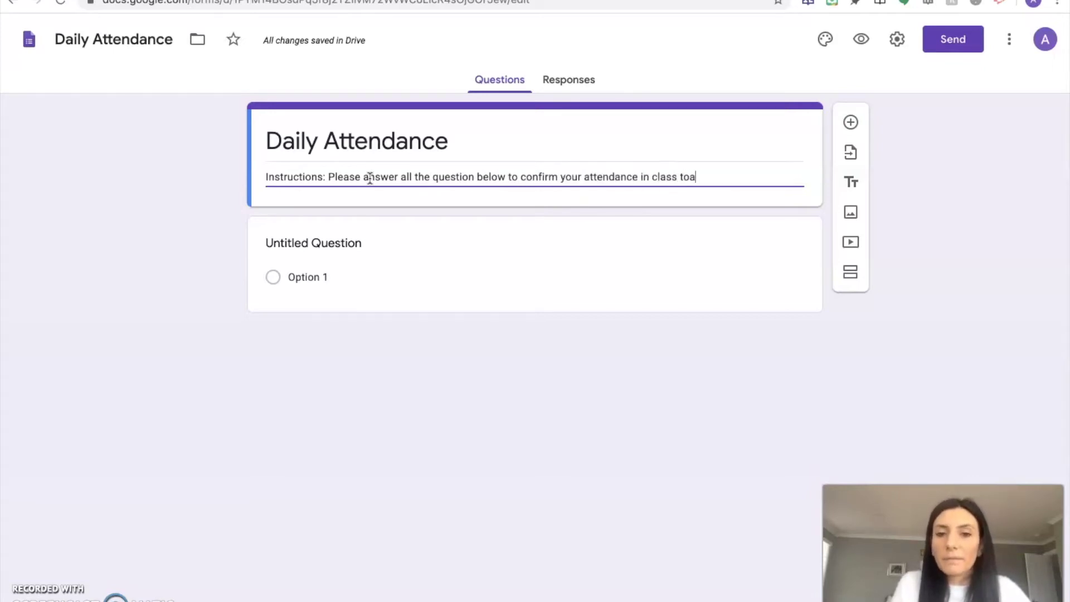
text(.)
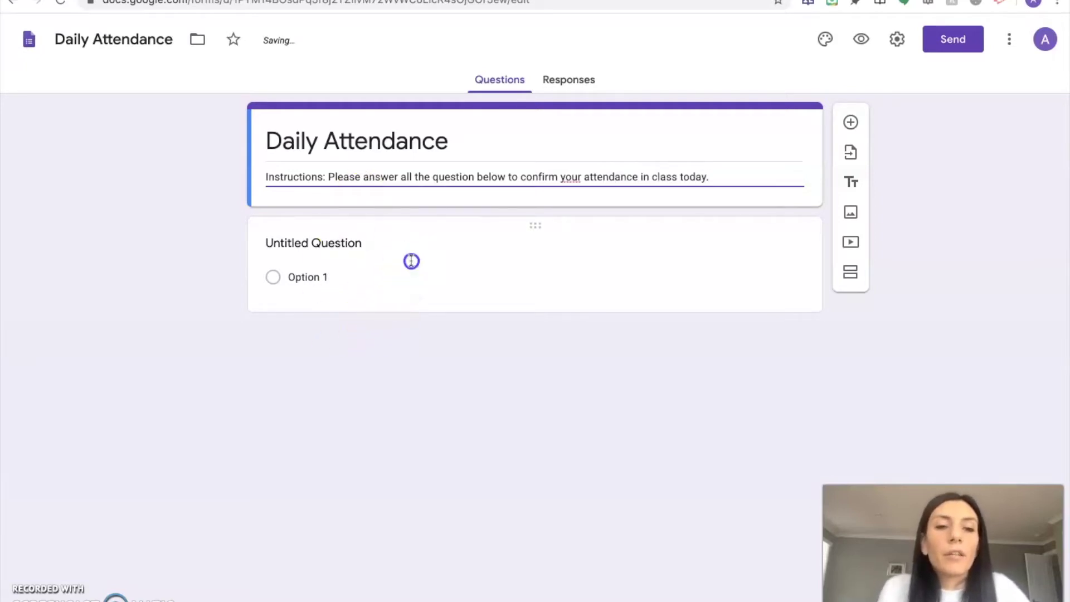
click(410, 259)
Step: Retitle the first question 'First and Last Name', keep it Short answer, and make it required
click(411, 260)
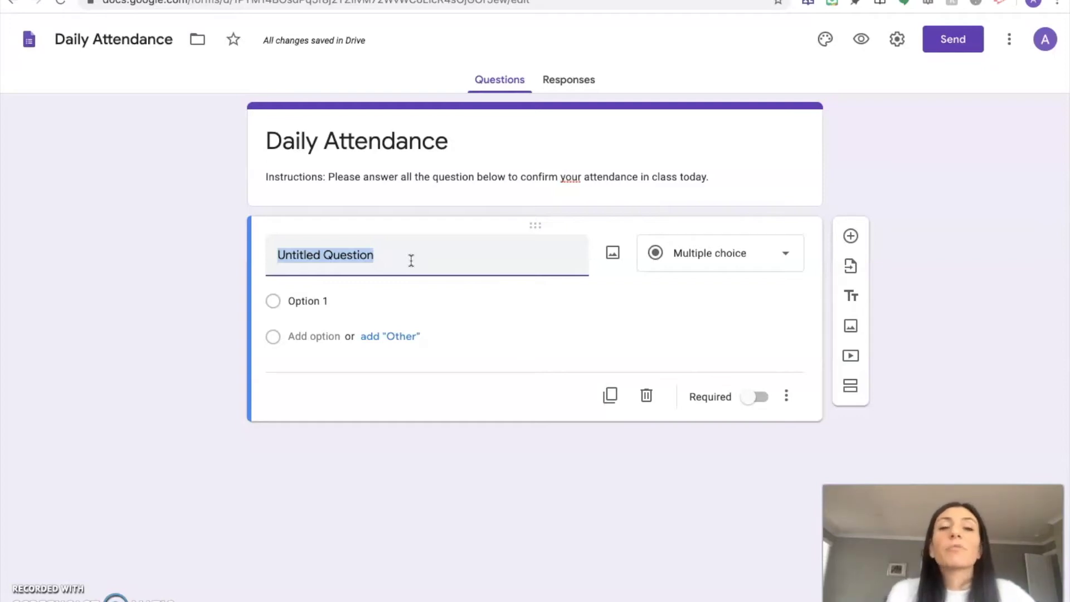
click(410, 260)
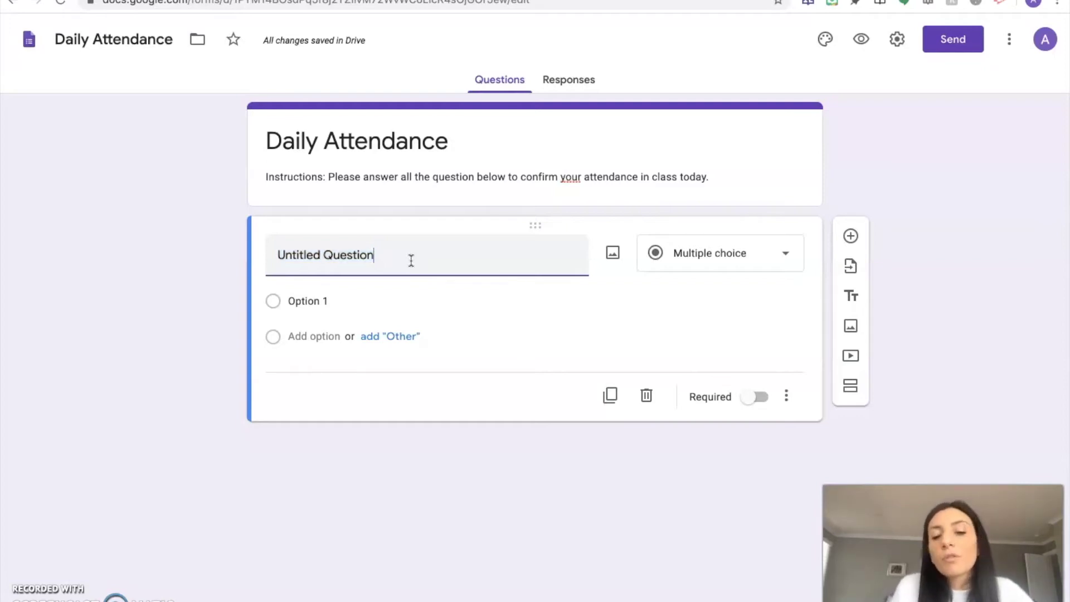
text(Fri)
click(296, 254)
triple_click(296, 253)
key(BackSpace)
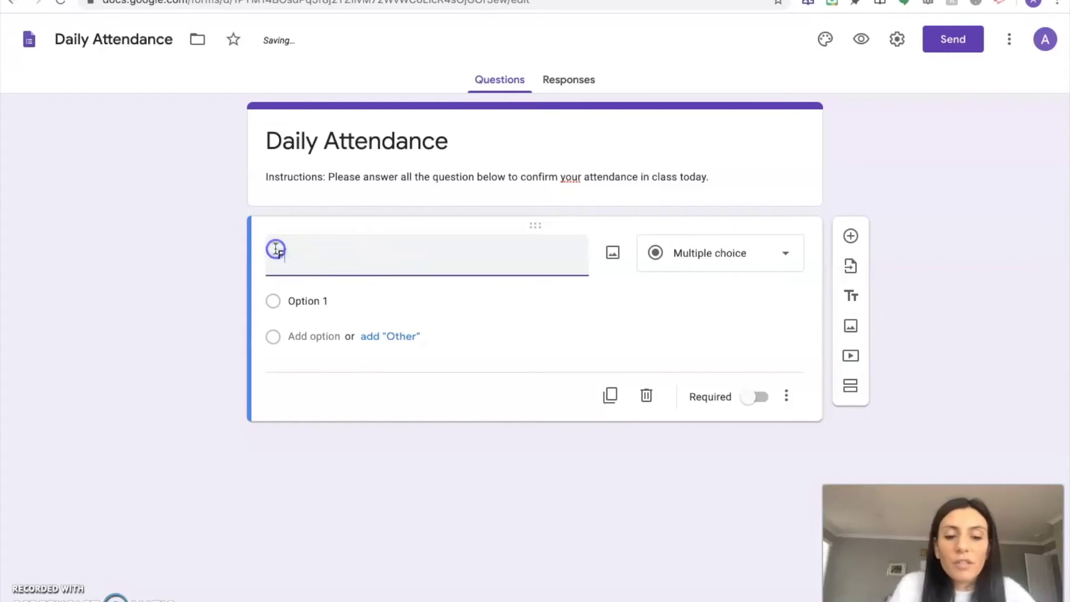
text(First and La)
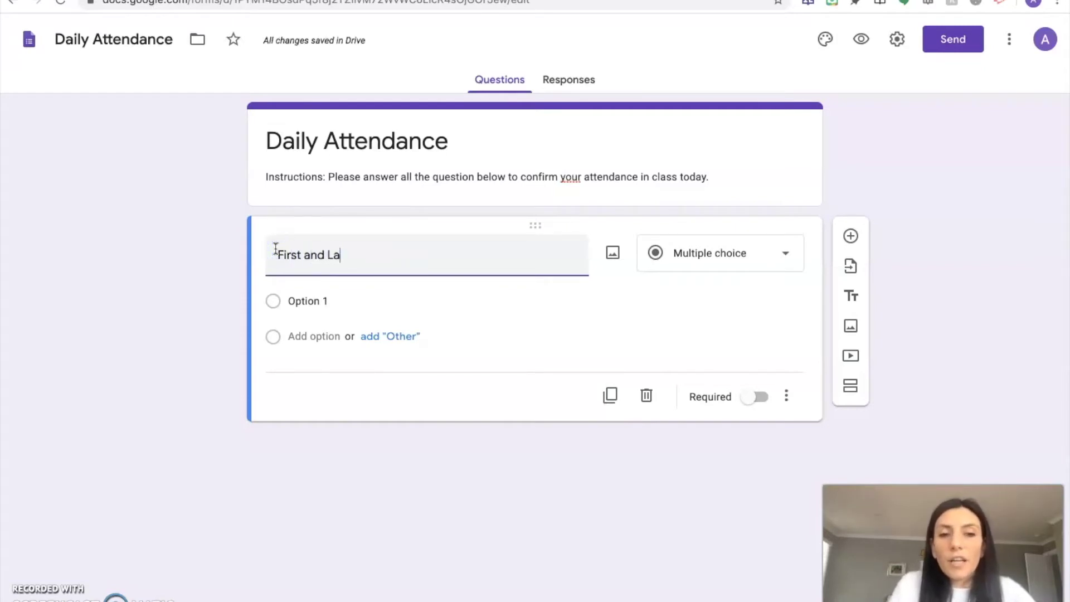
text(Name)
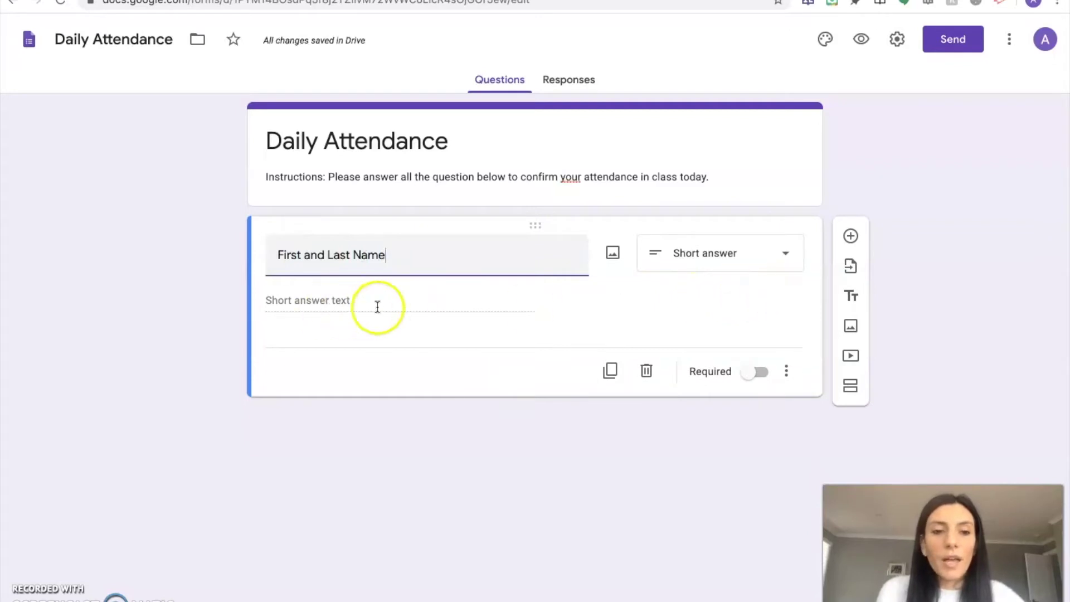
click(701, 267)
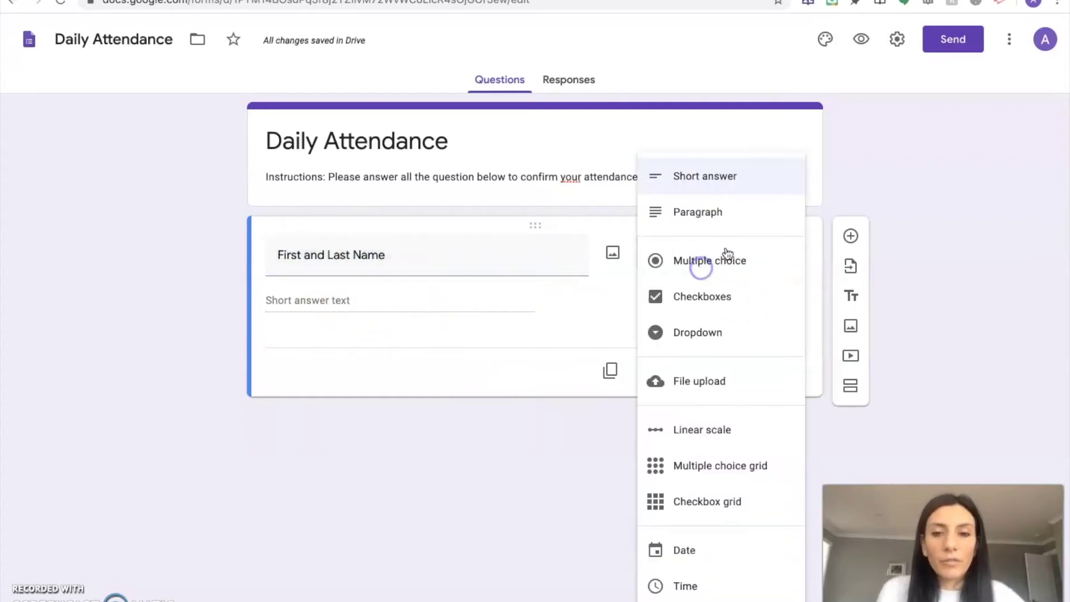
click(719, 178)
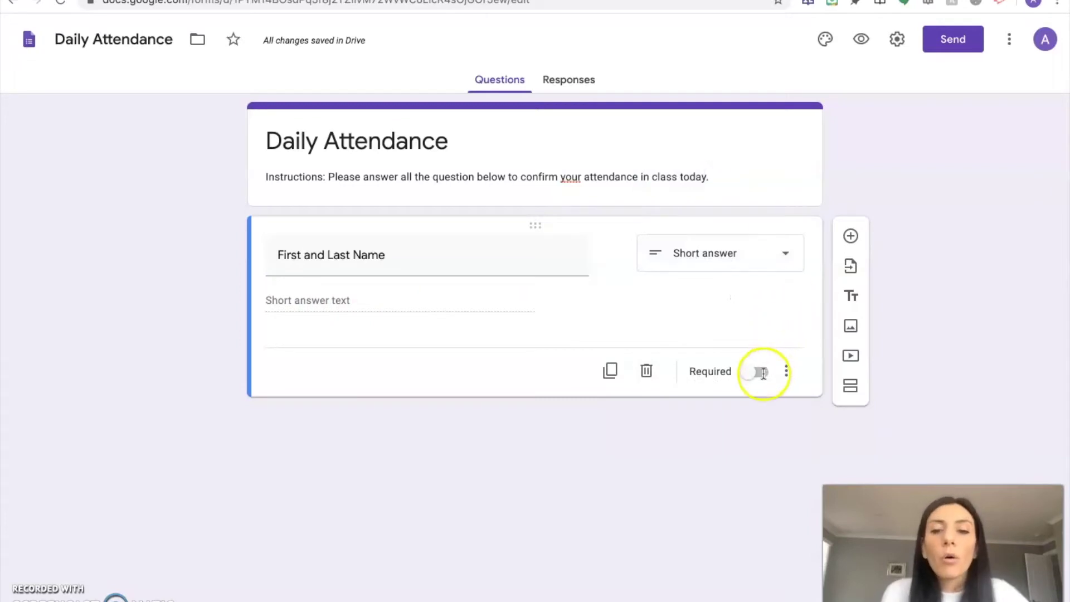
click(762, 373)
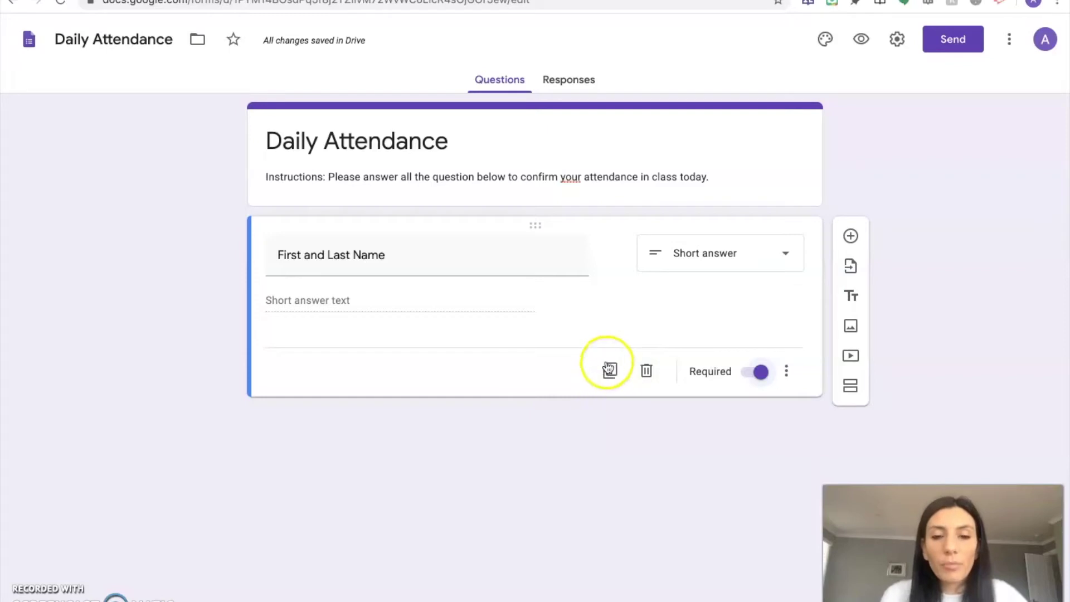
Step: Duplicate the name question and retitle the copy 'Class Number'
click(611, 372)
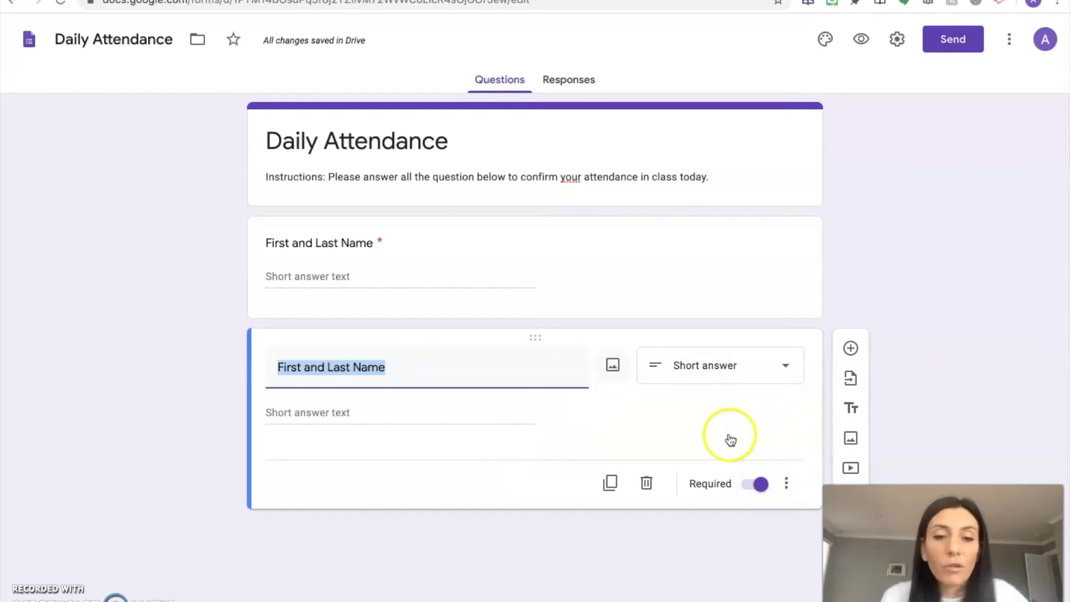
text(Class Number)
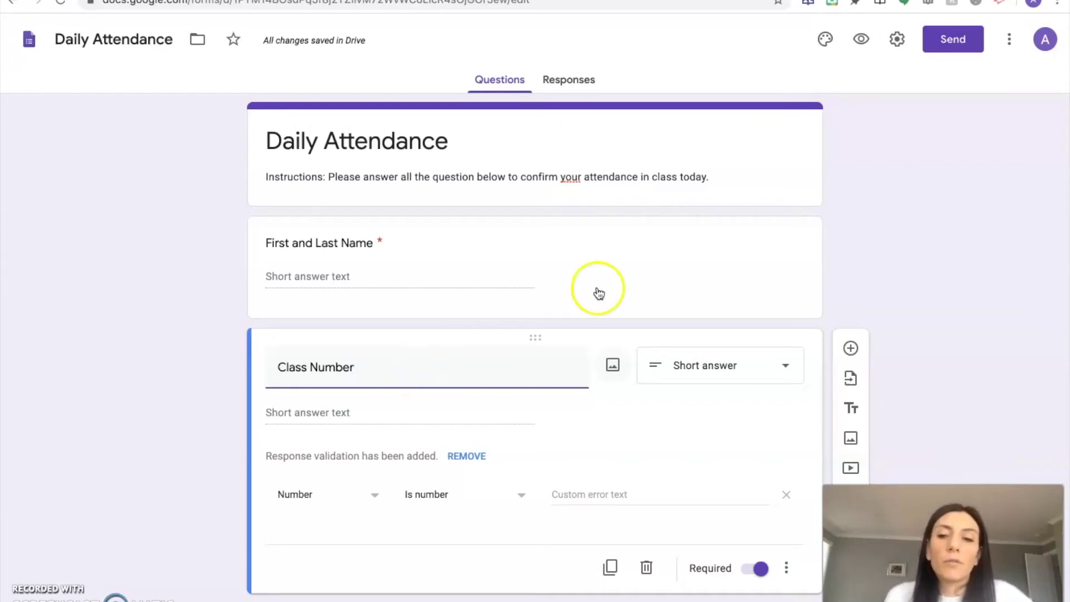
scroll(938, 364, down, 1)
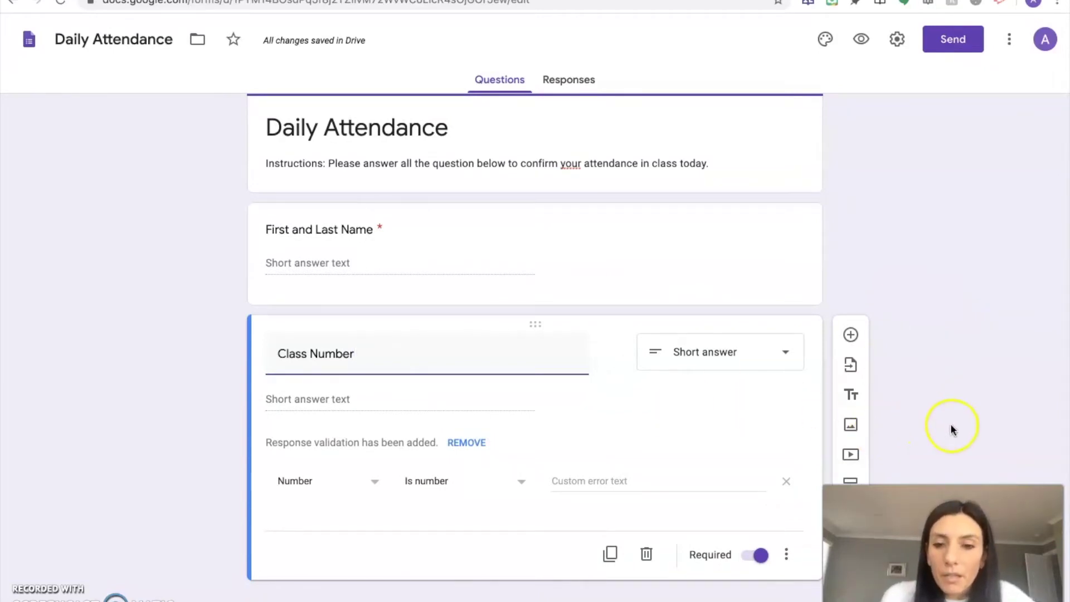
click(850, 335)
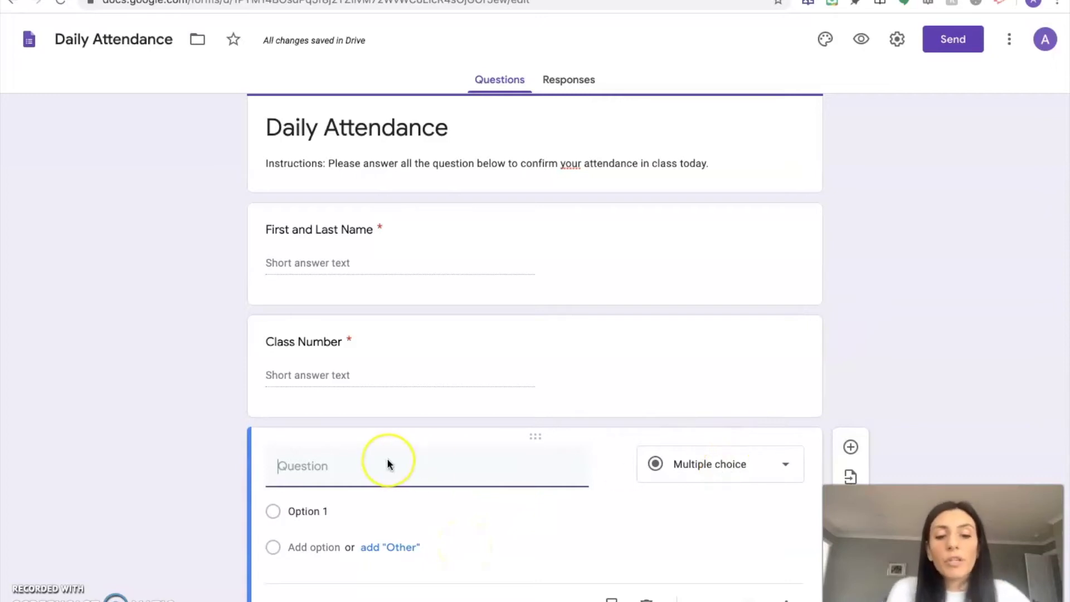
Step: Enter 'How are you feeling today' as the new question's text and select Option 1
text(How )
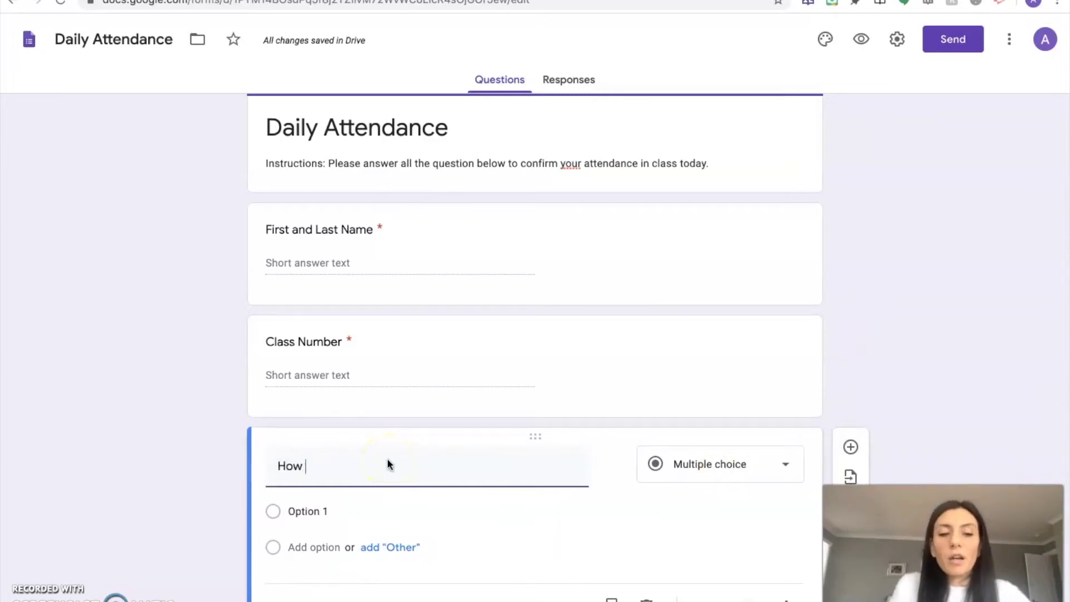
text(are you feeling today?)
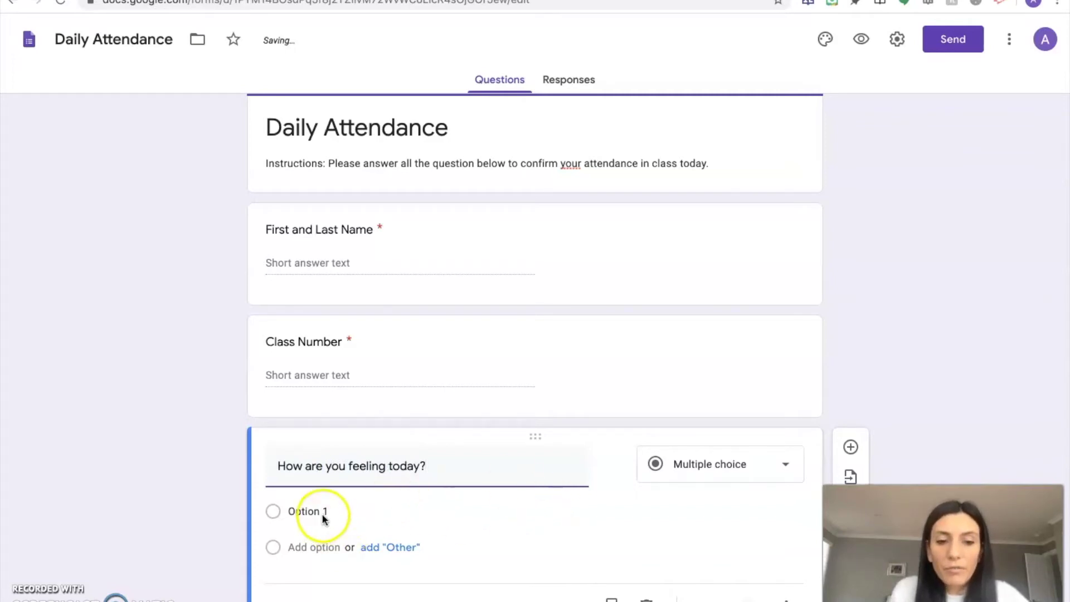
scroll(358, 518, down, 1)
click(310, 458)
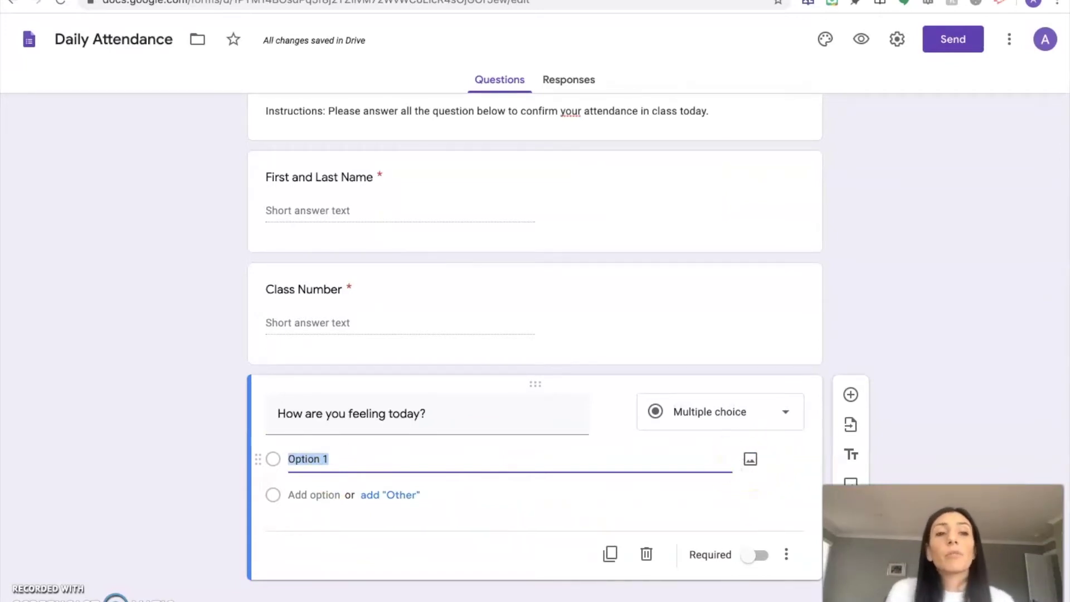
click(111, 6)
scroll(818, 366, down, 13)
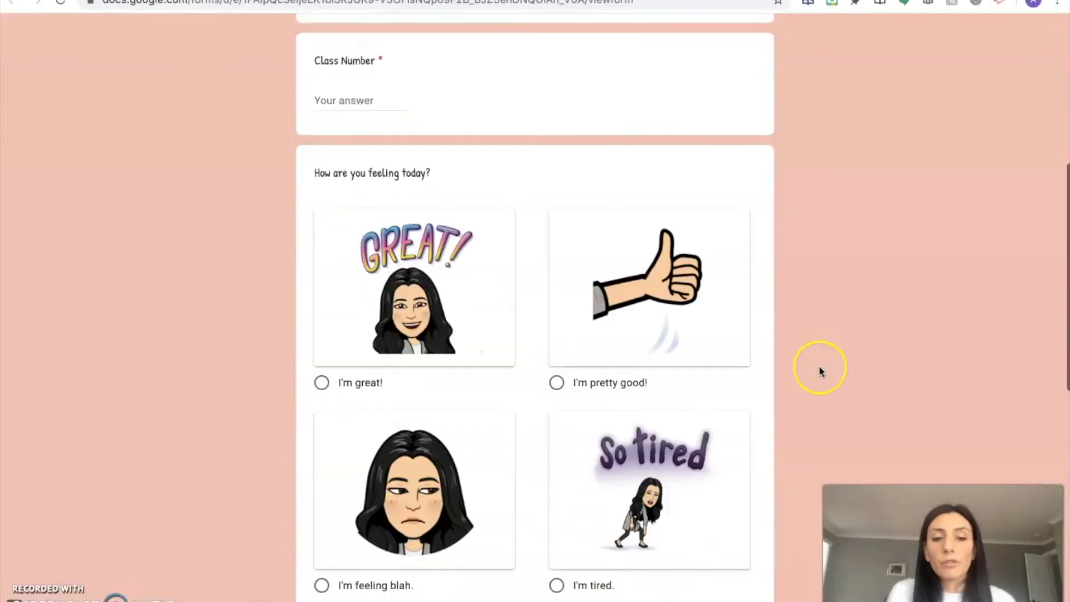
scroll(818, 366, up, 3)
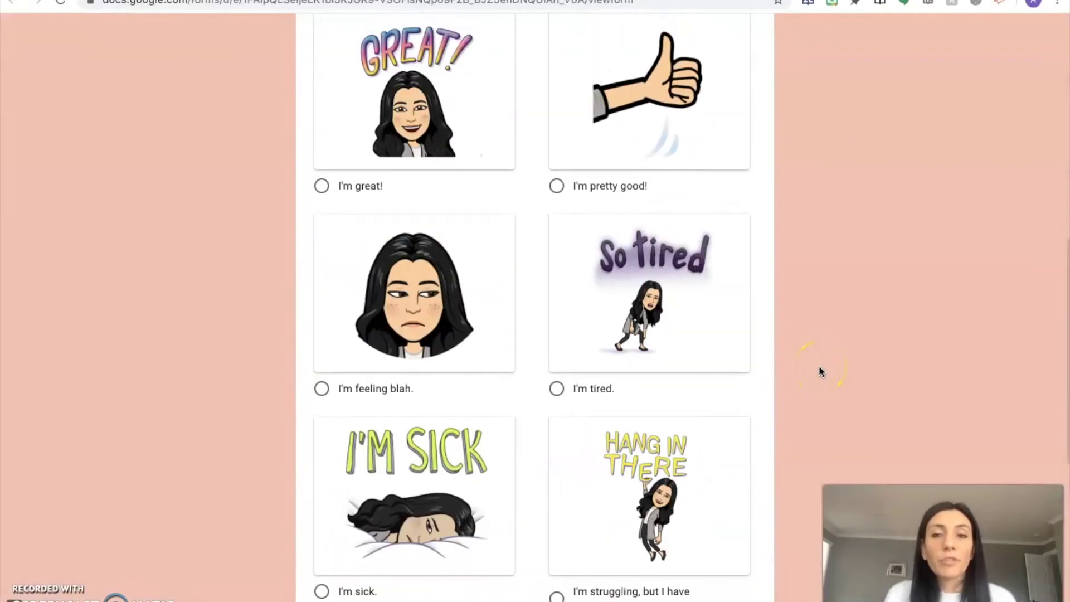
scroll(820, 371, down, 3)
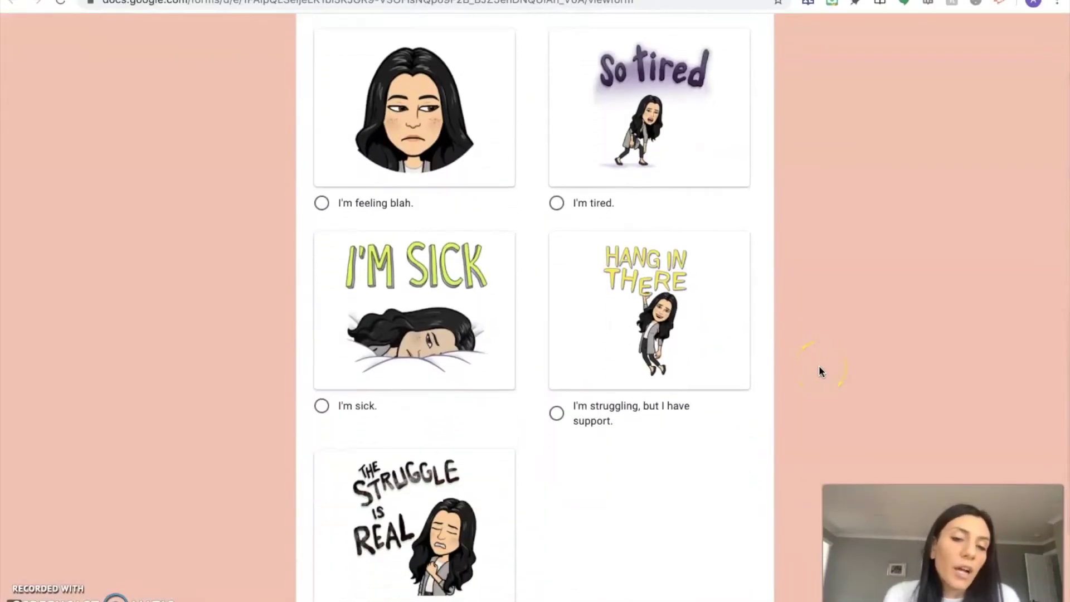
scroll(818, 371, down, 1)
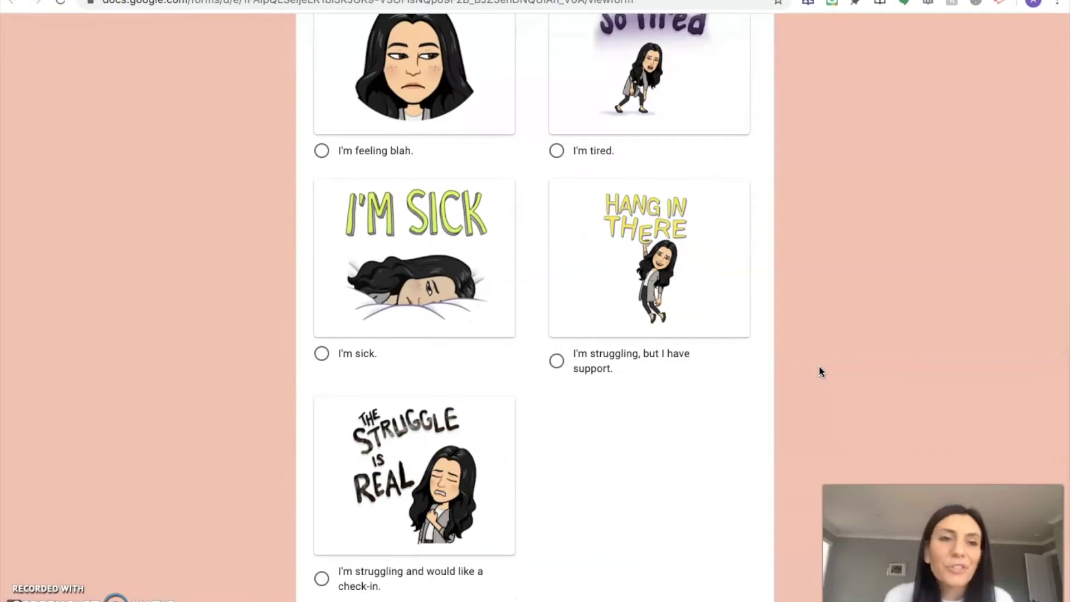
scroll(819, 368, up, 6)
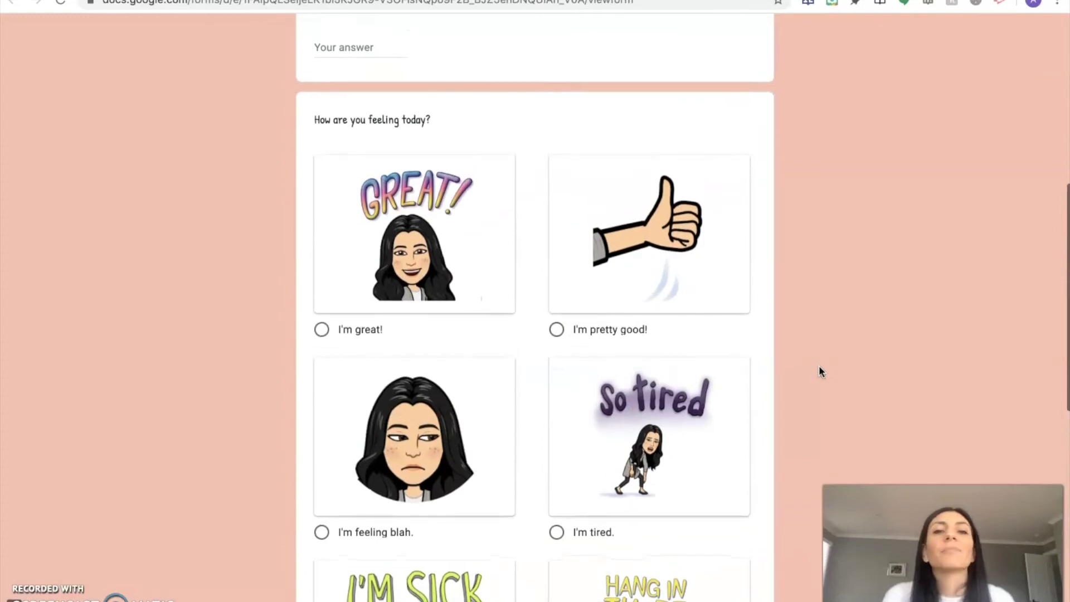
scroll(818, 371, up, 1)
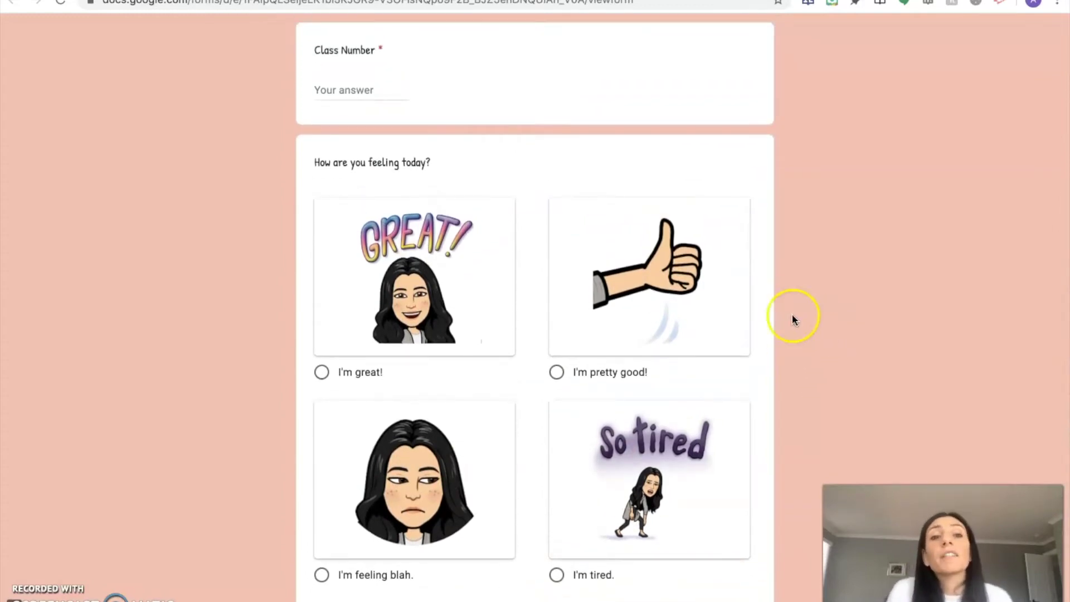
click(559, 6)
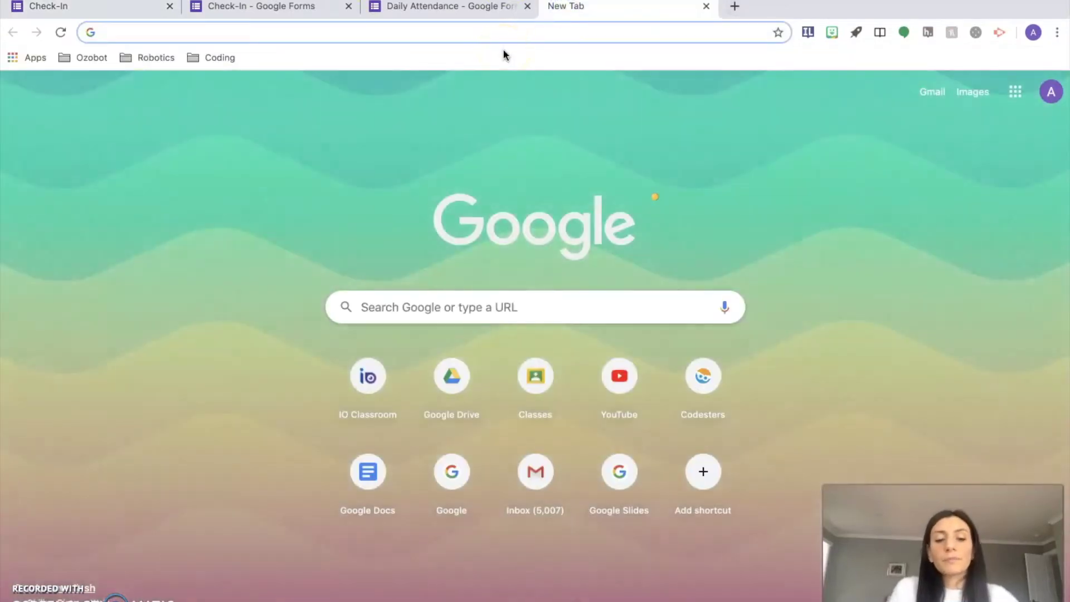
Step: Find a reuse-labelled 'lego happy face' image and save it as a PNG on the Desktop
text(go)
key(Escape)
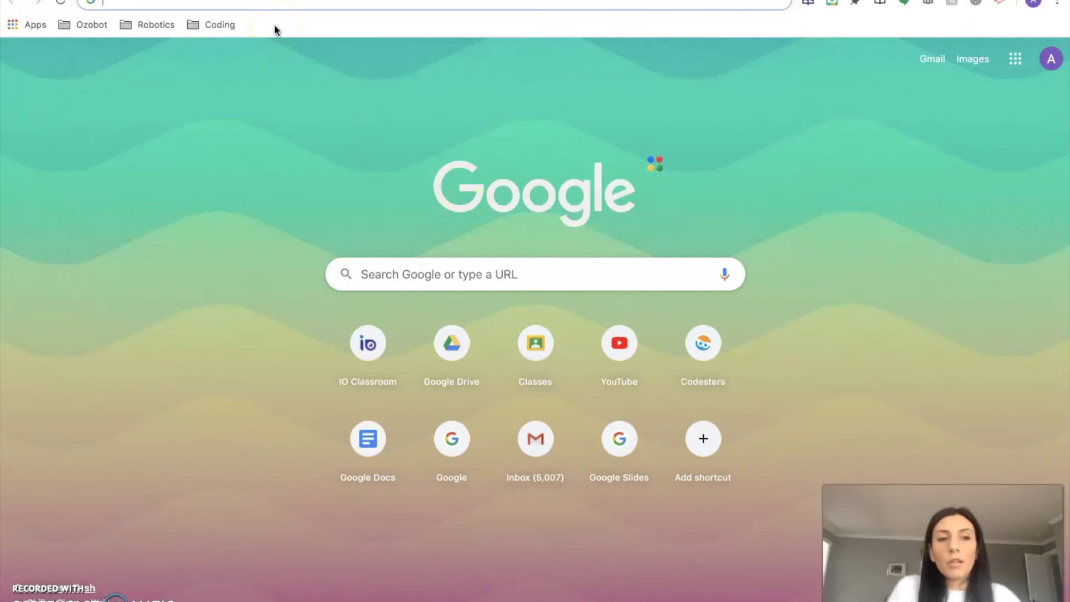
text(lego h)
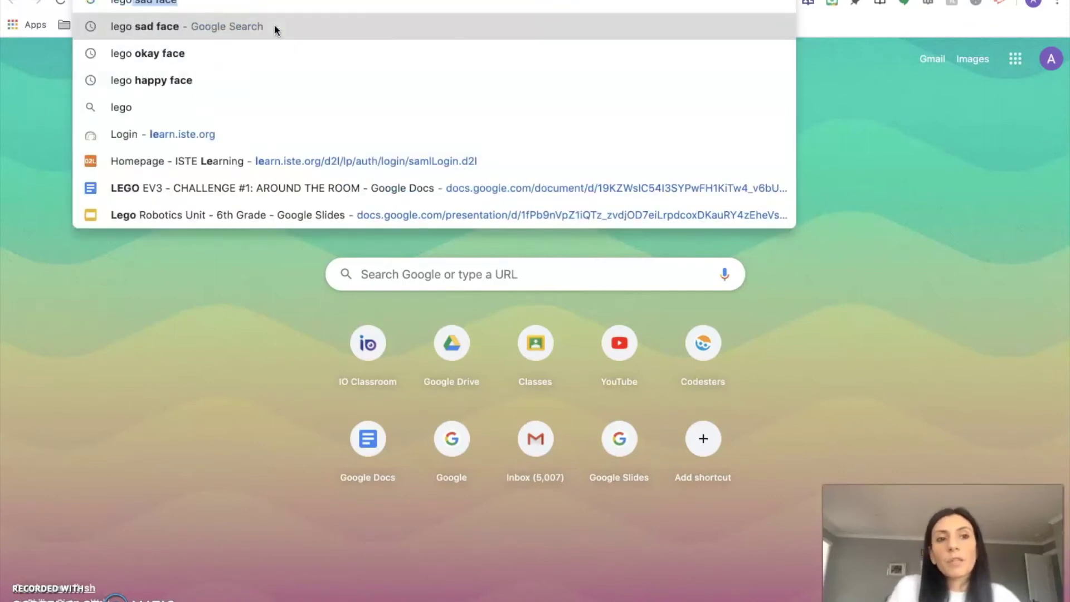
text(app)
key(Return)
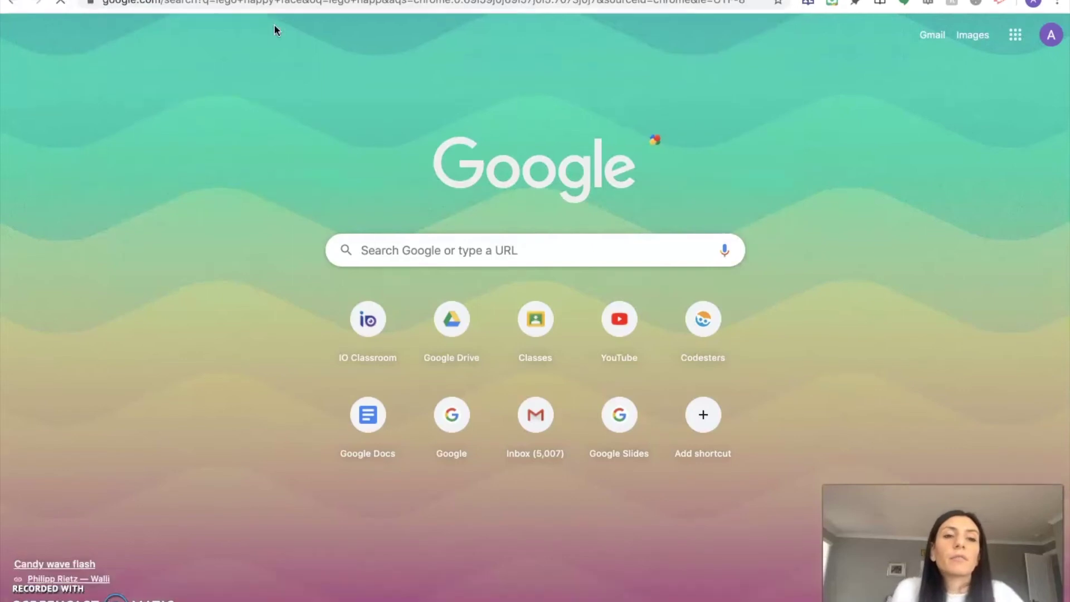
click(203, 89)
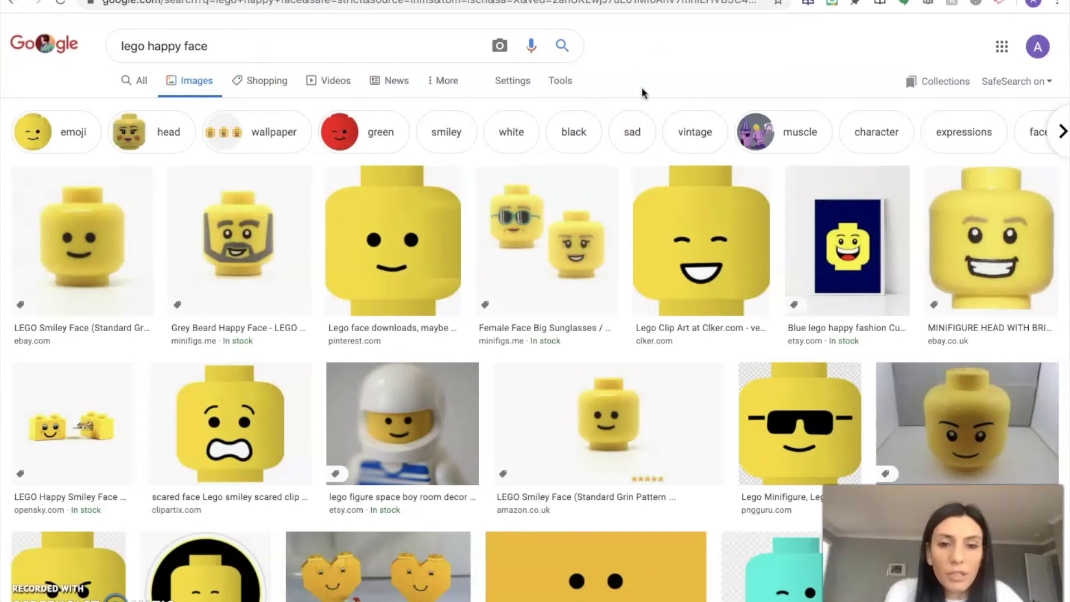
click(573, 83)
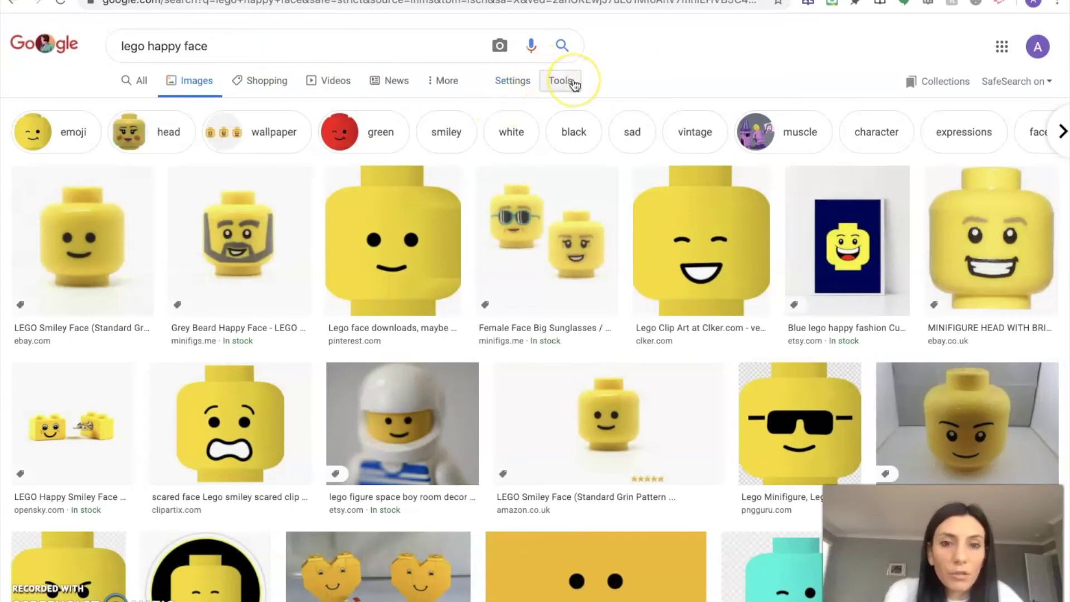
click(554, 81)
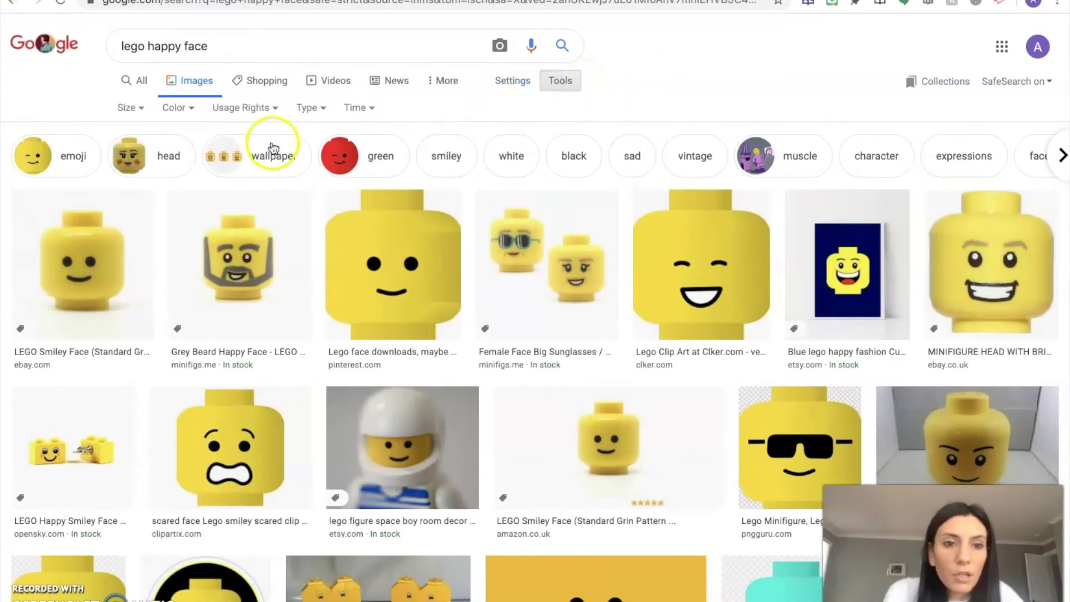
click(262, 107)
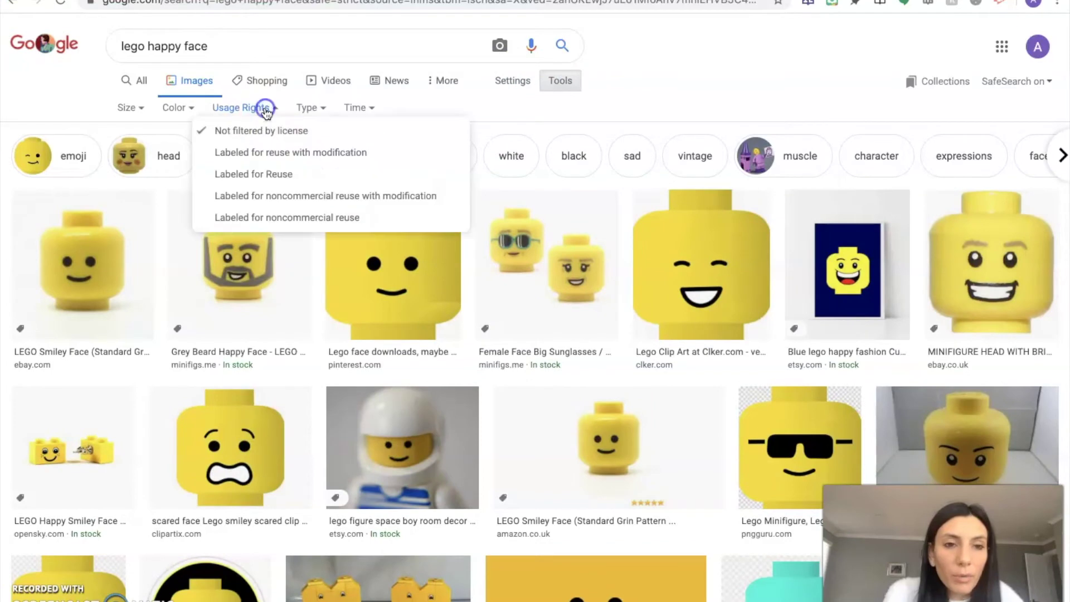
click(283, 175)
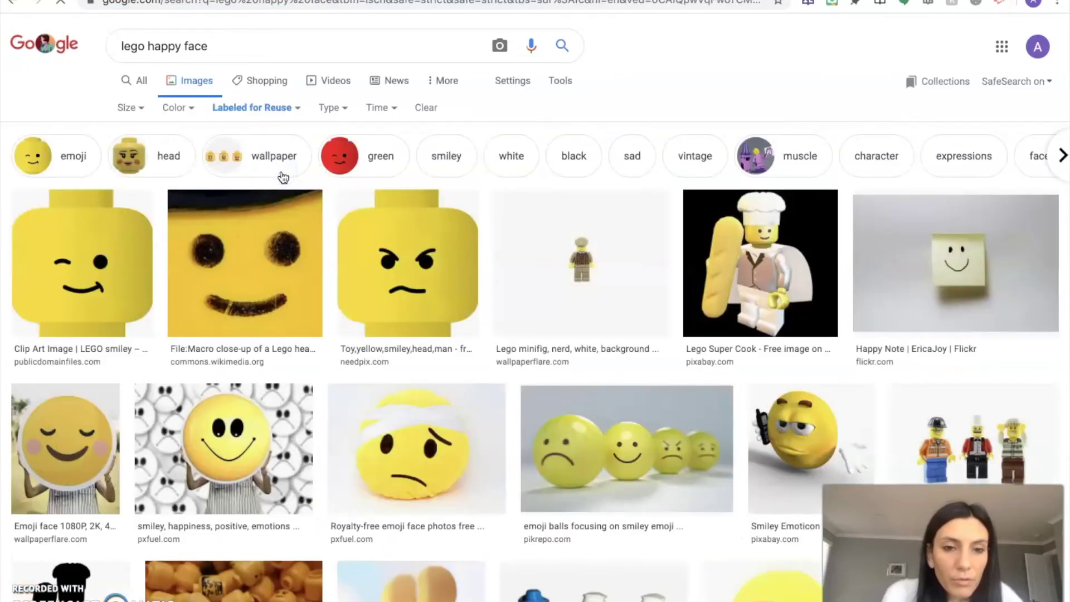
click(115, 263)
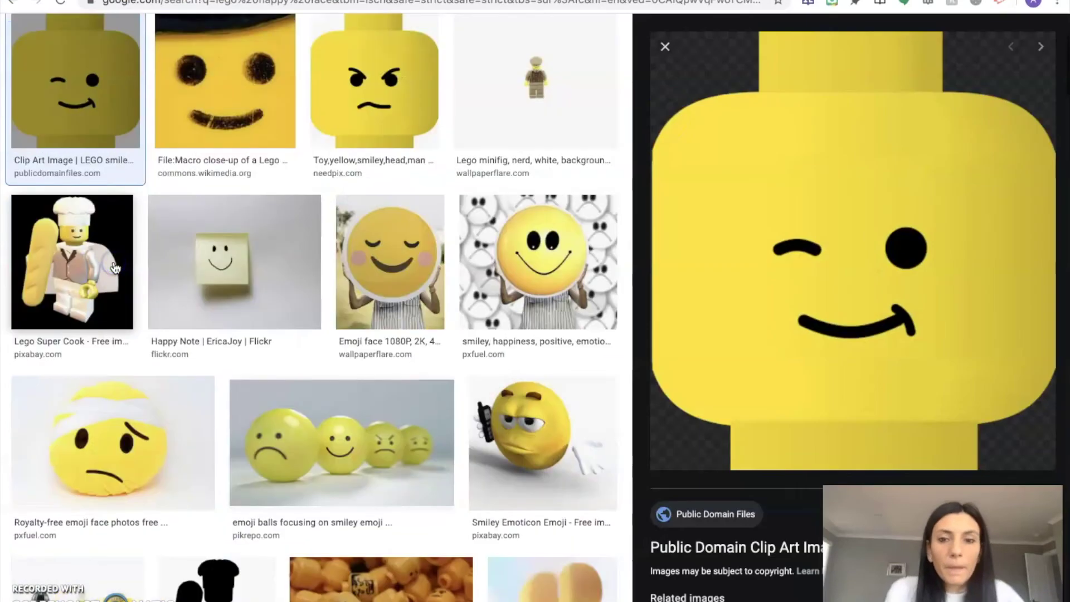
right_click(862, 217)
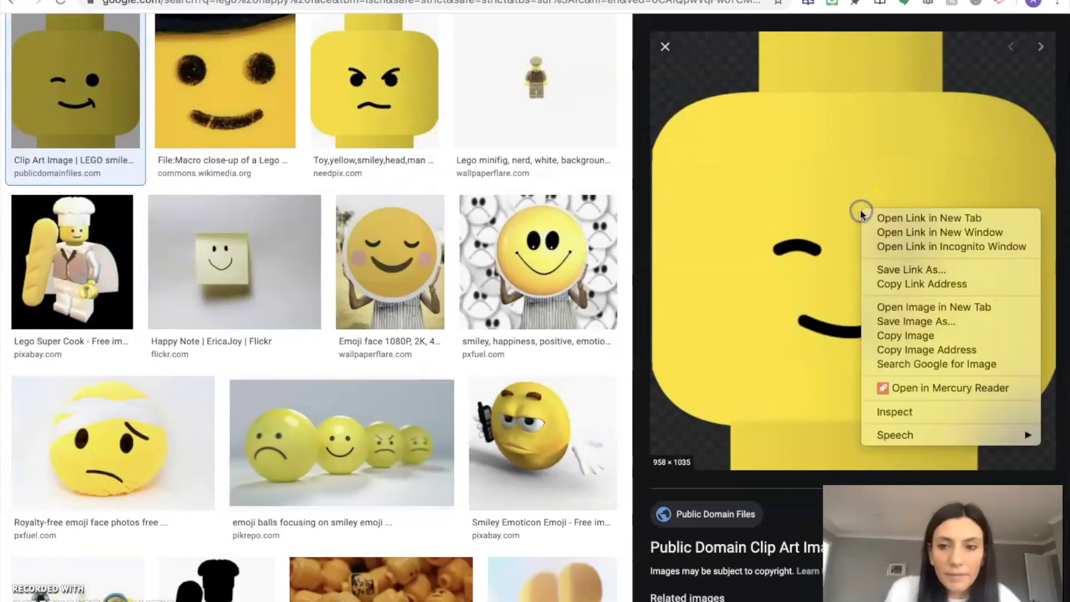
click(952, 319)
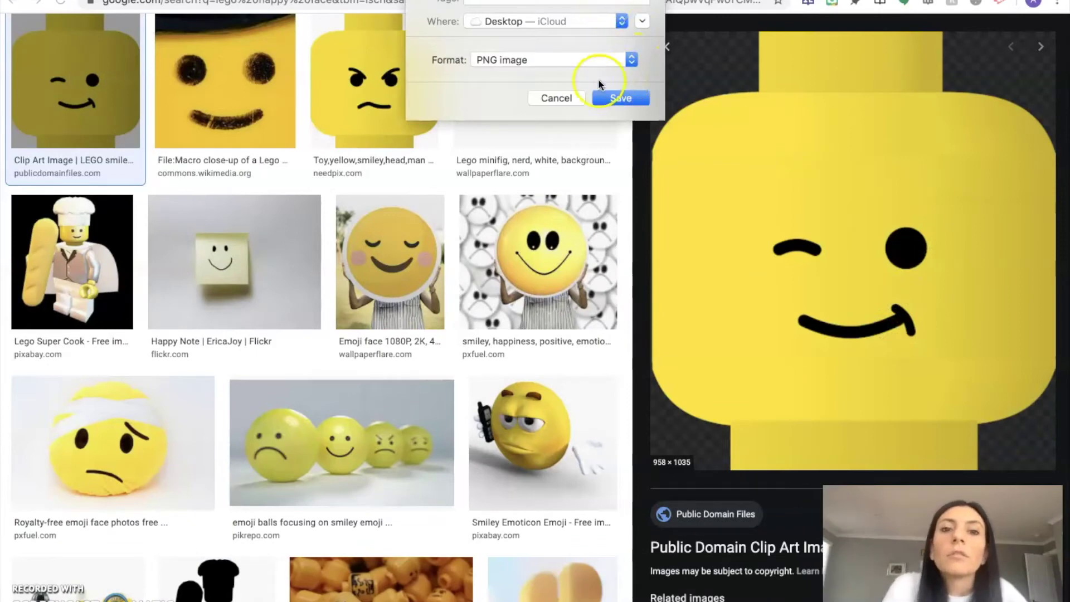
click(624, 97)
Step: Search 'lego sad face' and save the sad Lego face PNG to the Desktop
scroll(624, 95, up, 3)
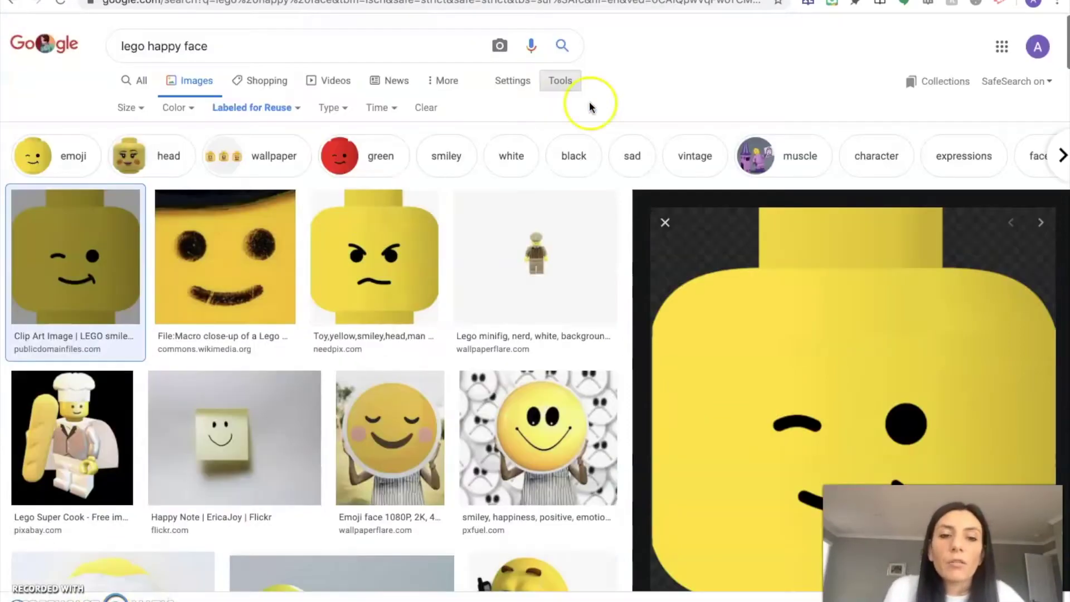
click(179, 44)
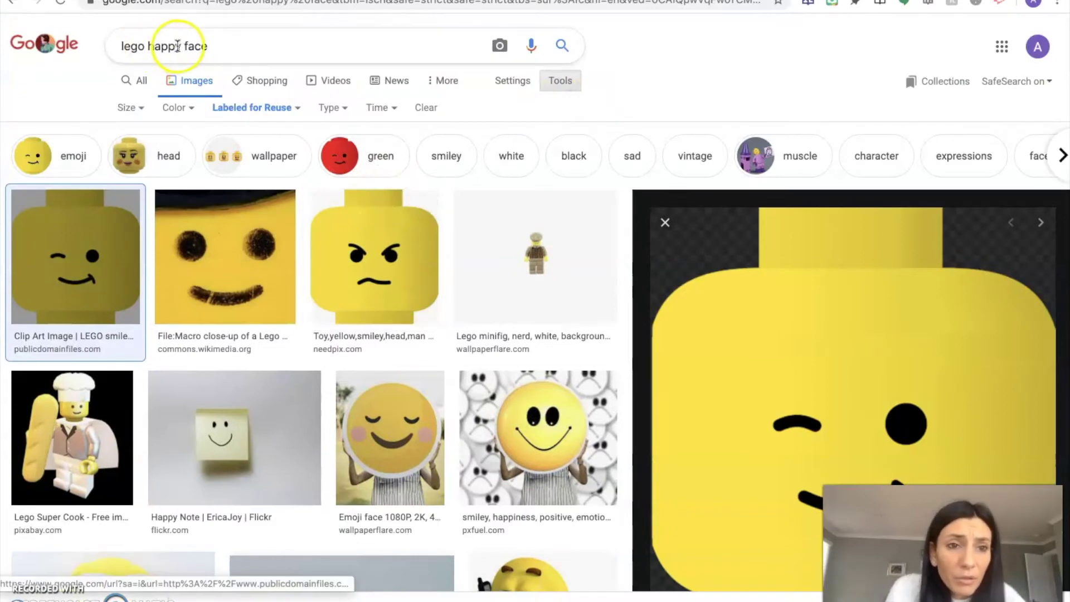
double_click(148, 45)
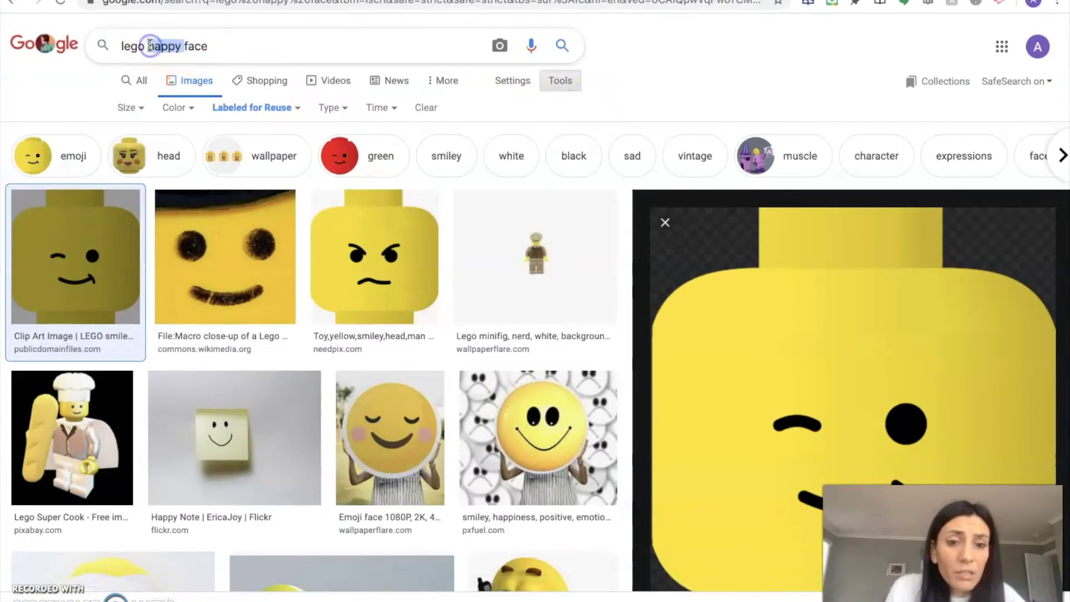
text(sad)
key(Return)
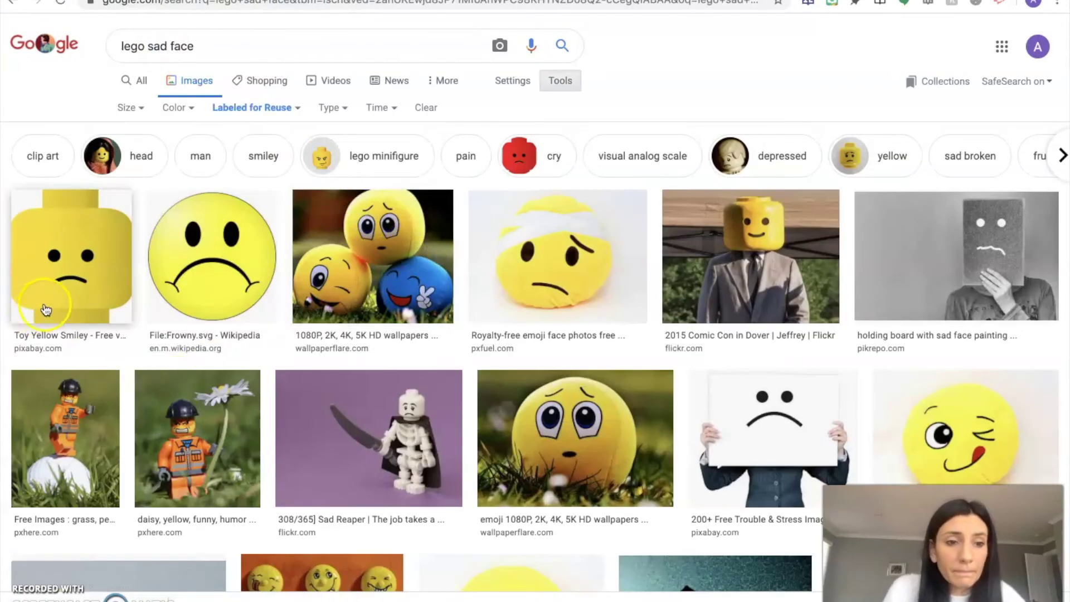
click(61, 301)
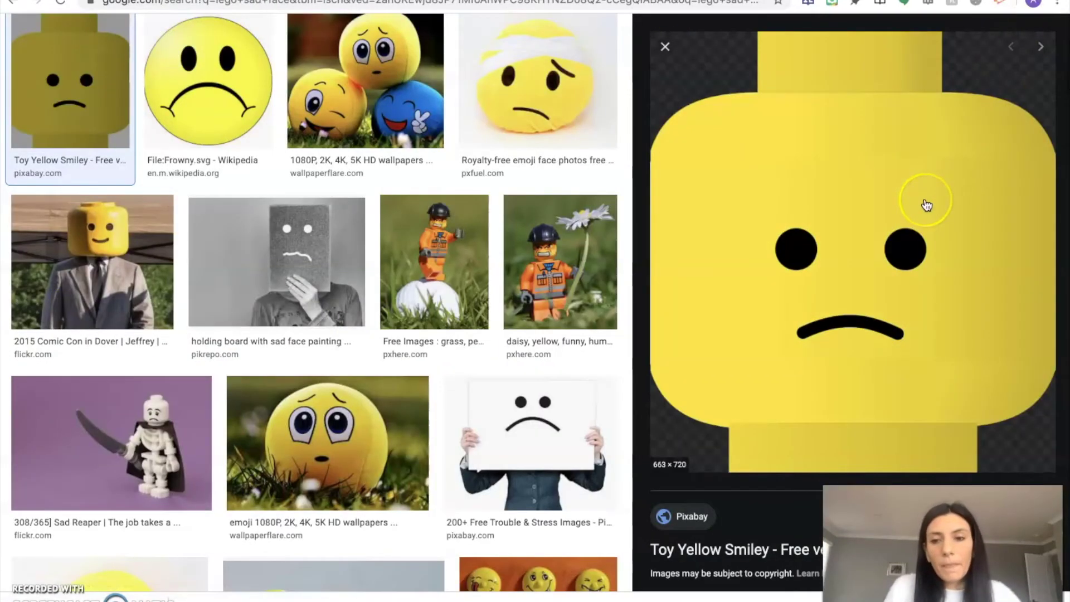
right_click(926, 204)
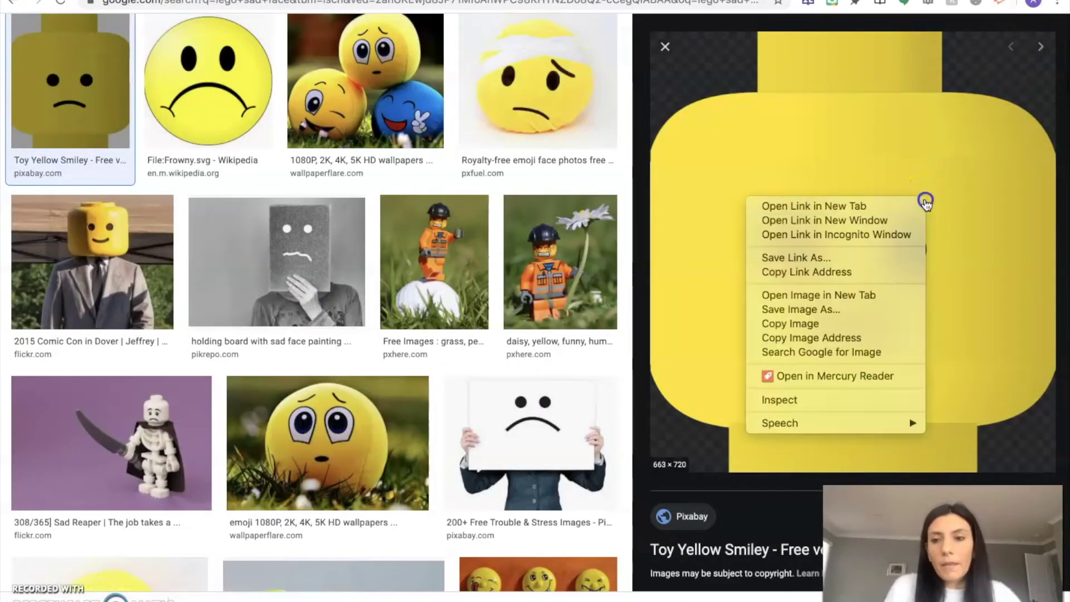
click(898, 309)
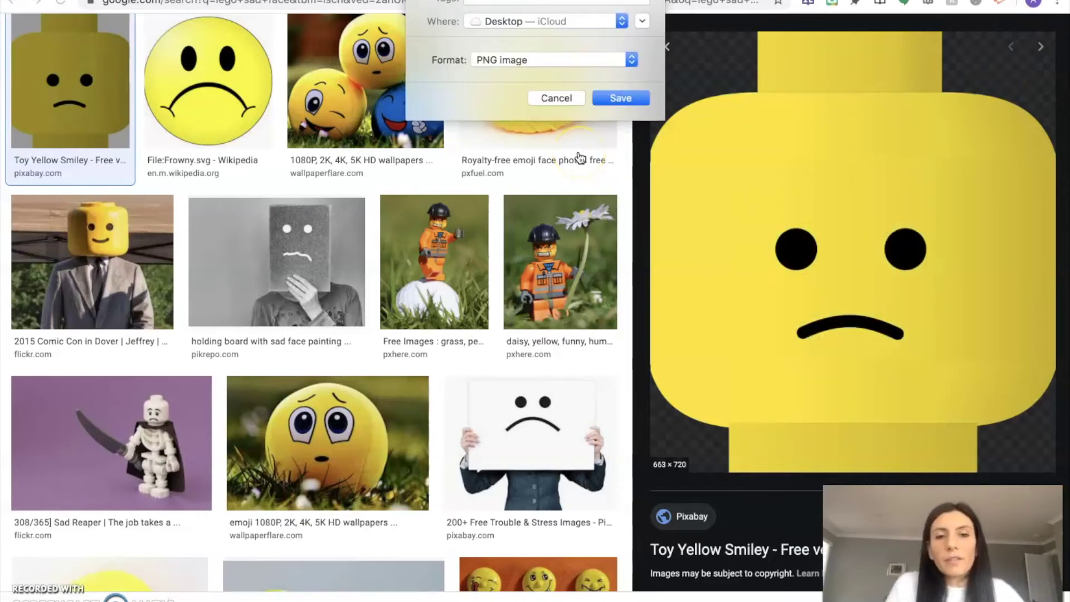
click(620, 98)
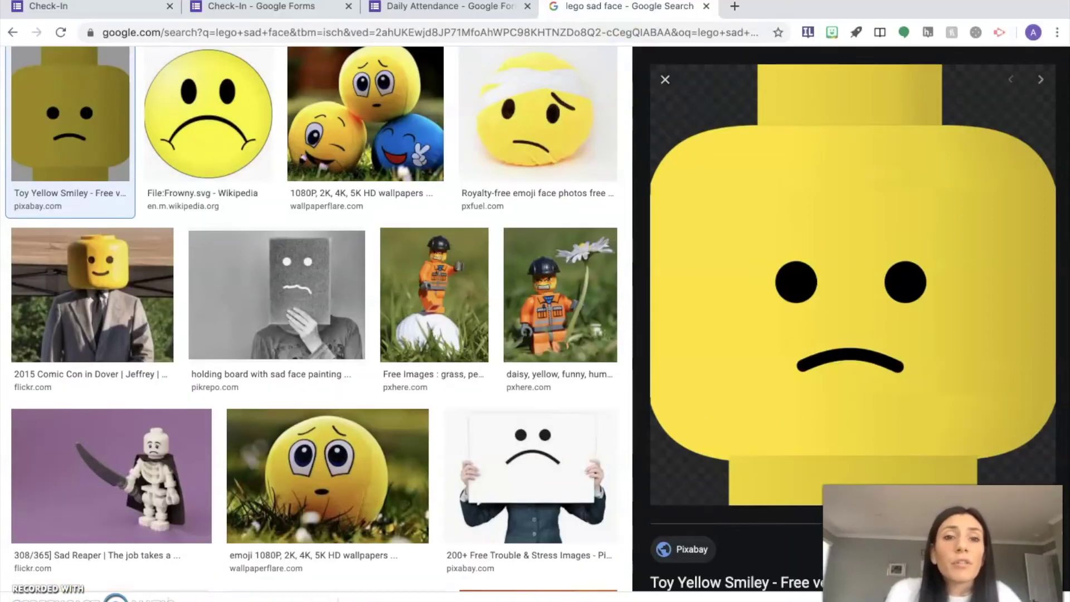
click(464, 6)
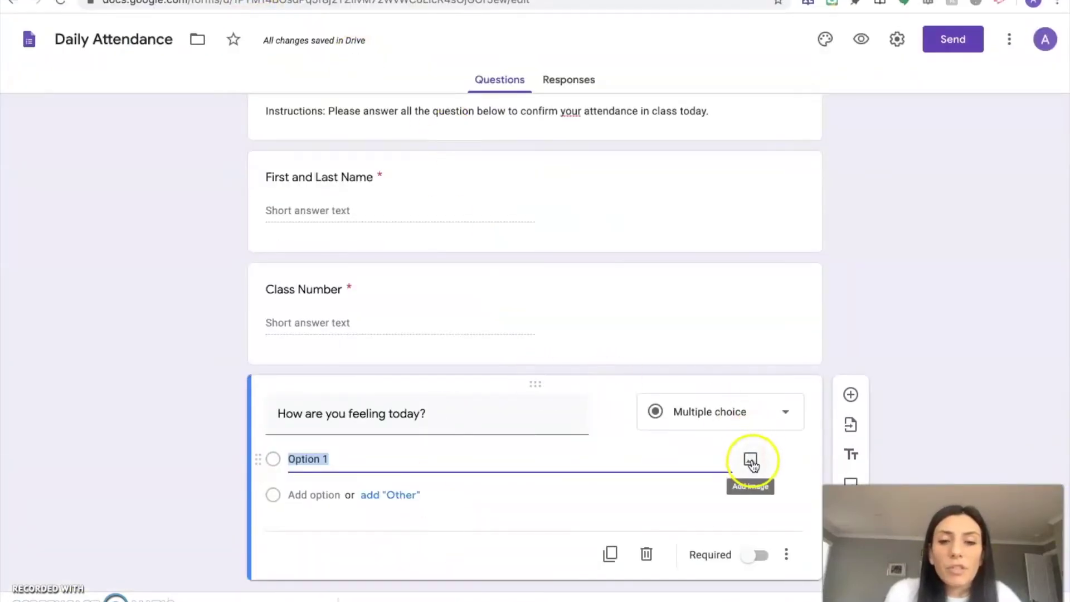
Step: Make Option 1 'Happy' with the uploaded happy Lego face image
click(750, 462)
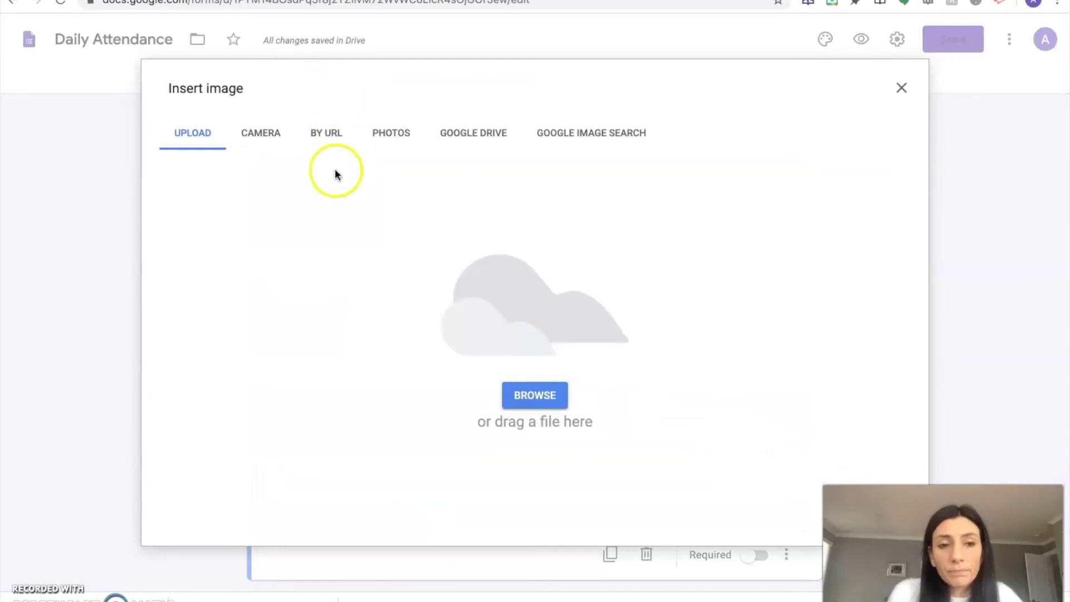
click(559, 399)
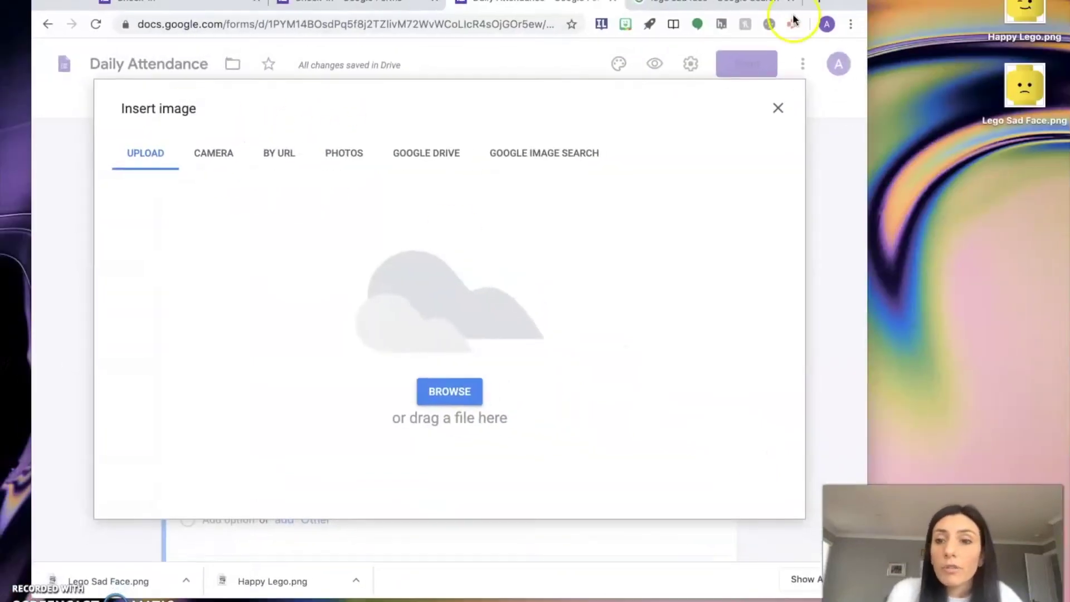
click(1037, 7)
drag(1038, 2, 530, 313)
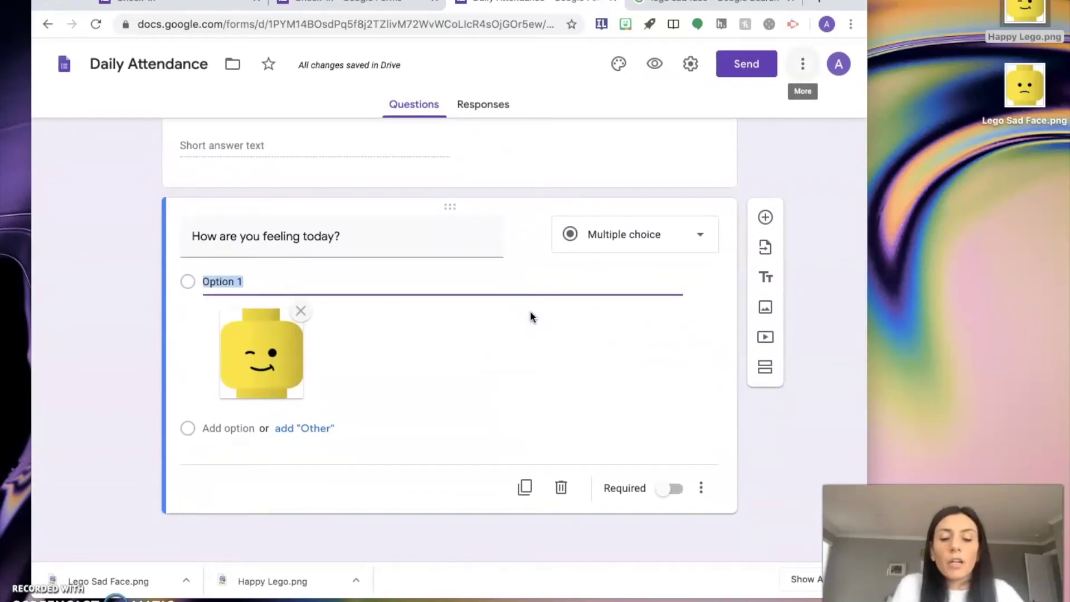
text(Happy)
click(482, 396)
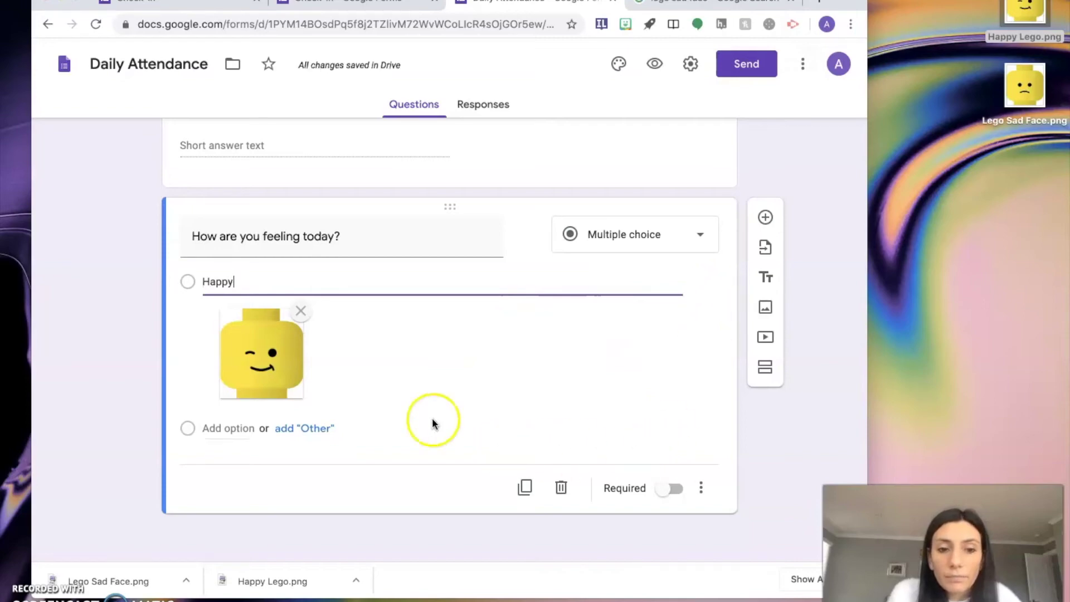
Step: Add the option 'Sad, I need a check-in.' with the Lego Sad Face picture uploaded
click(227, 429)
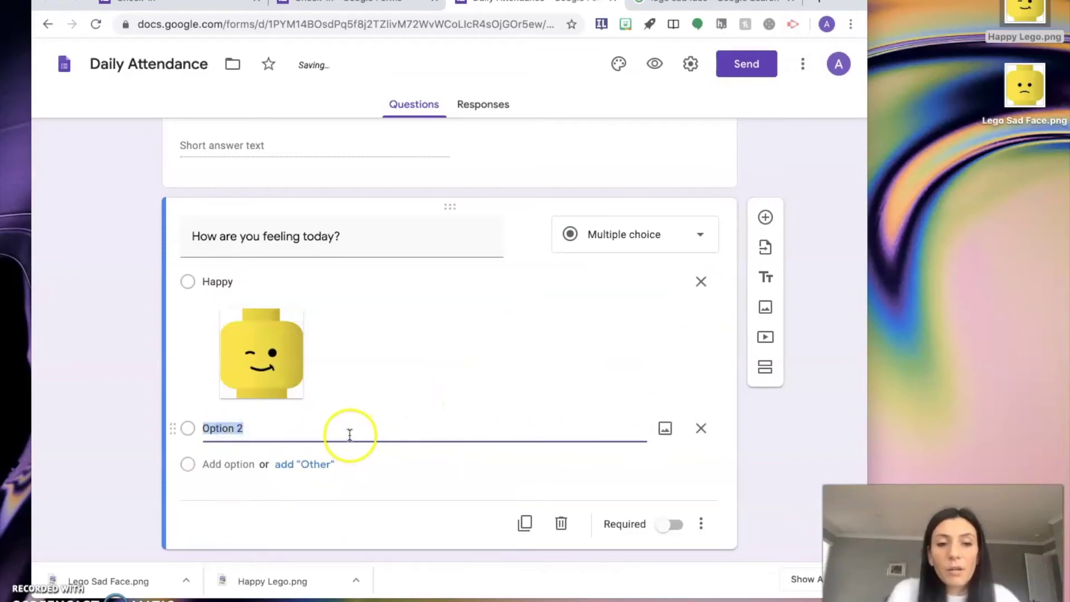
text(S)
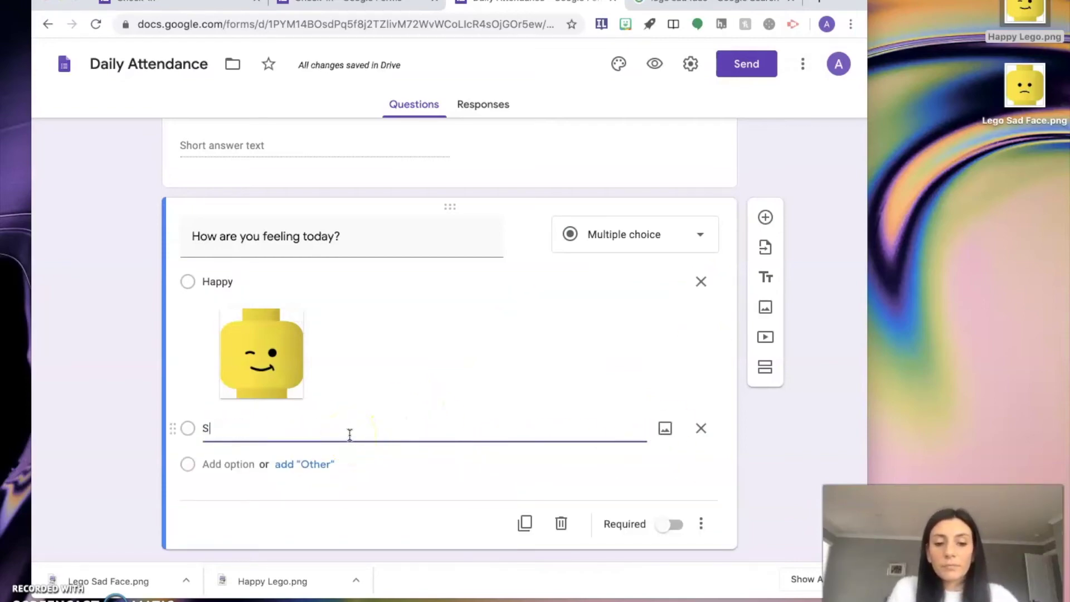
text(ad, I need a c)
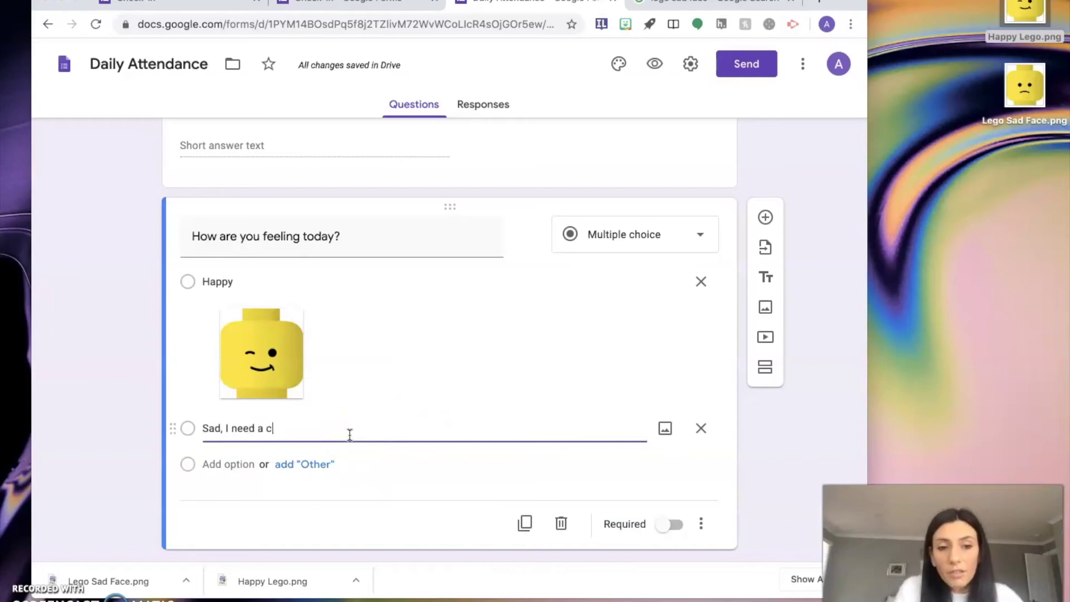
text(heck-in.)
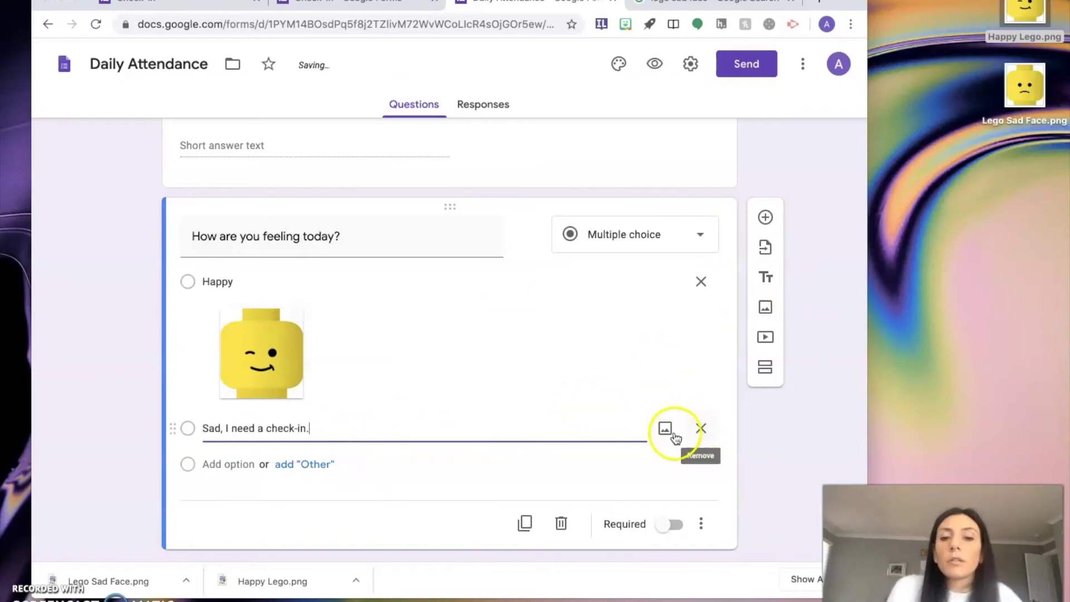
click(666, 428)
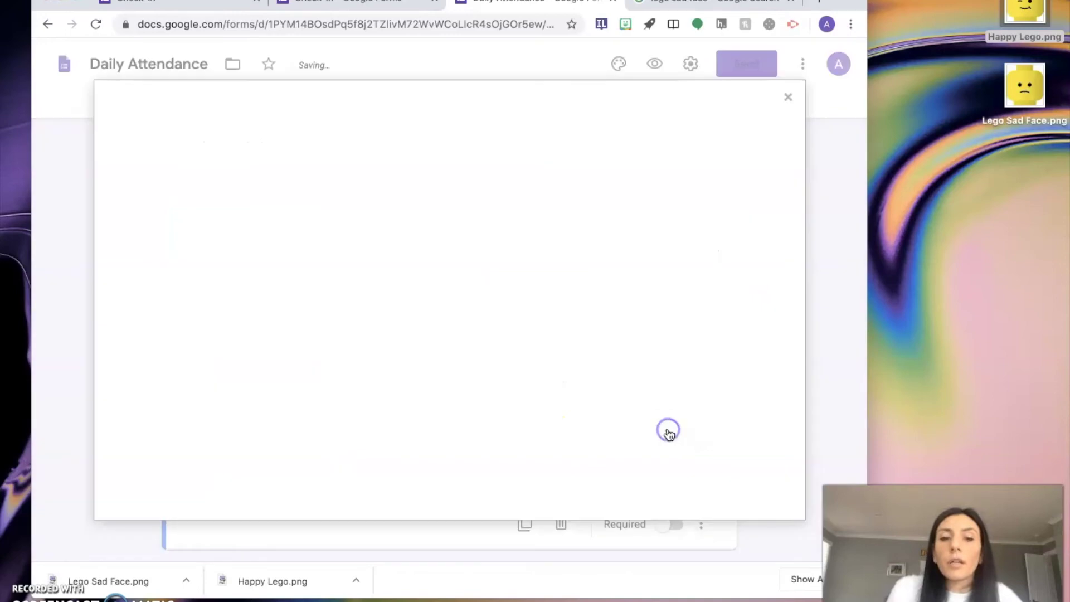
drag(1024, 85, 444, 270)
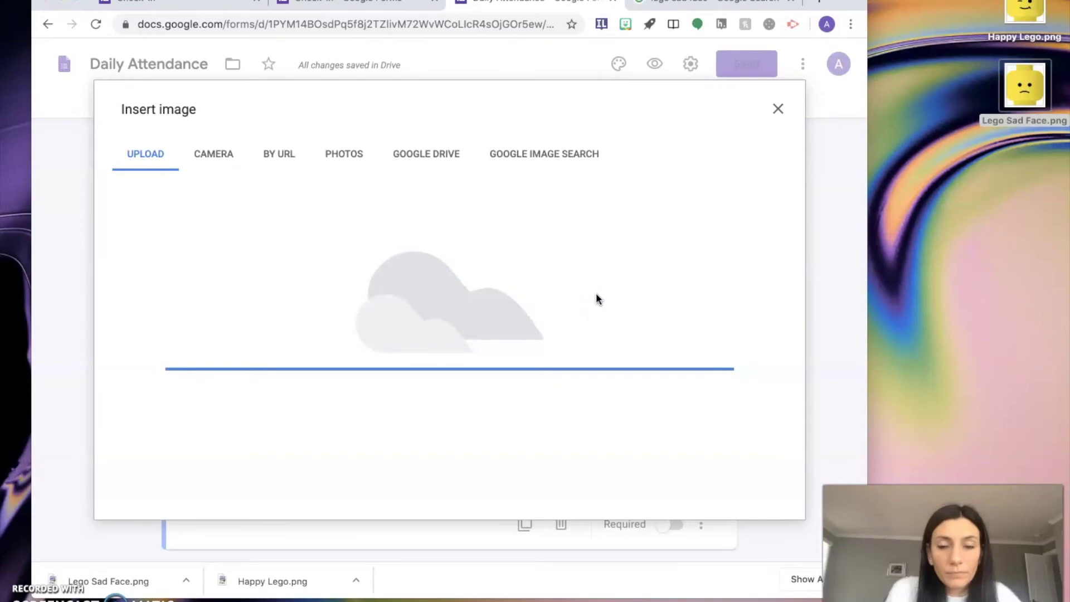
drag(597, 294, 467, 365)
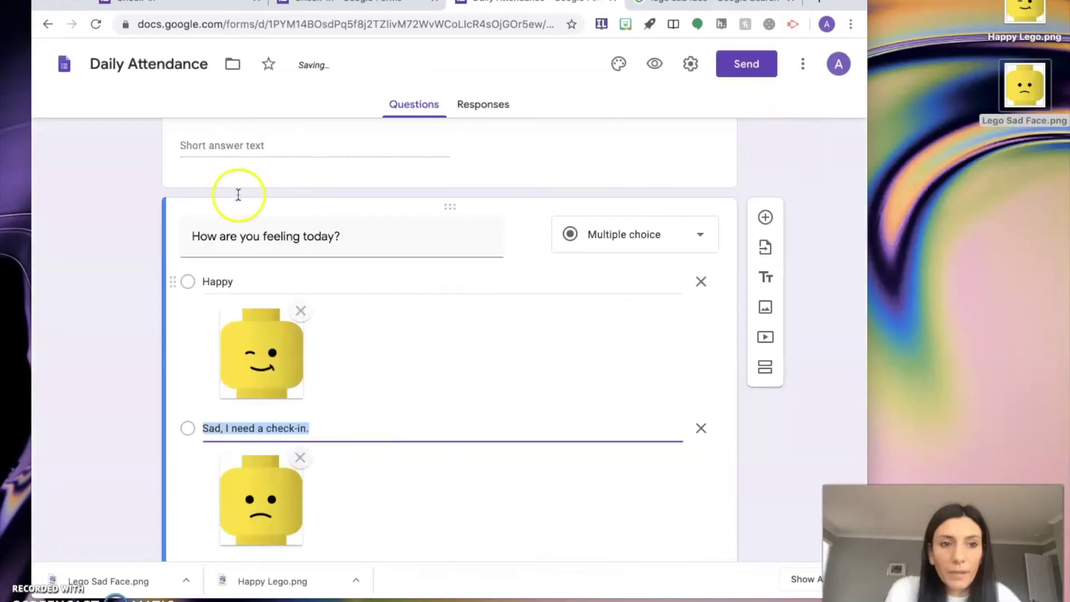
key(ctrl+super+f)
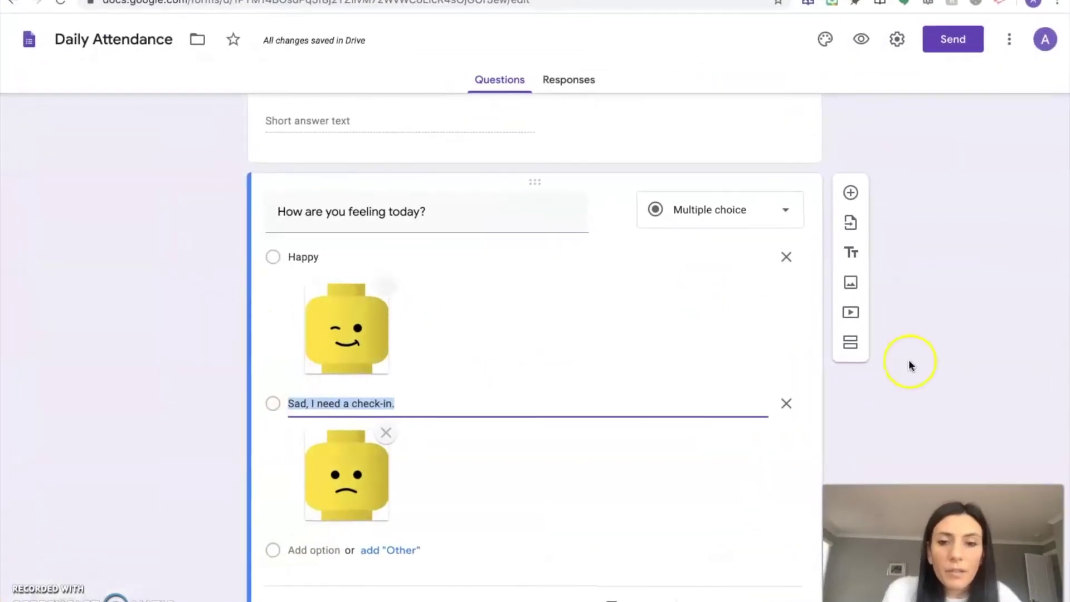
Step: Mark the feelings question required, then review the Name and Class Number questions
scroll(947, 474, down, 2)
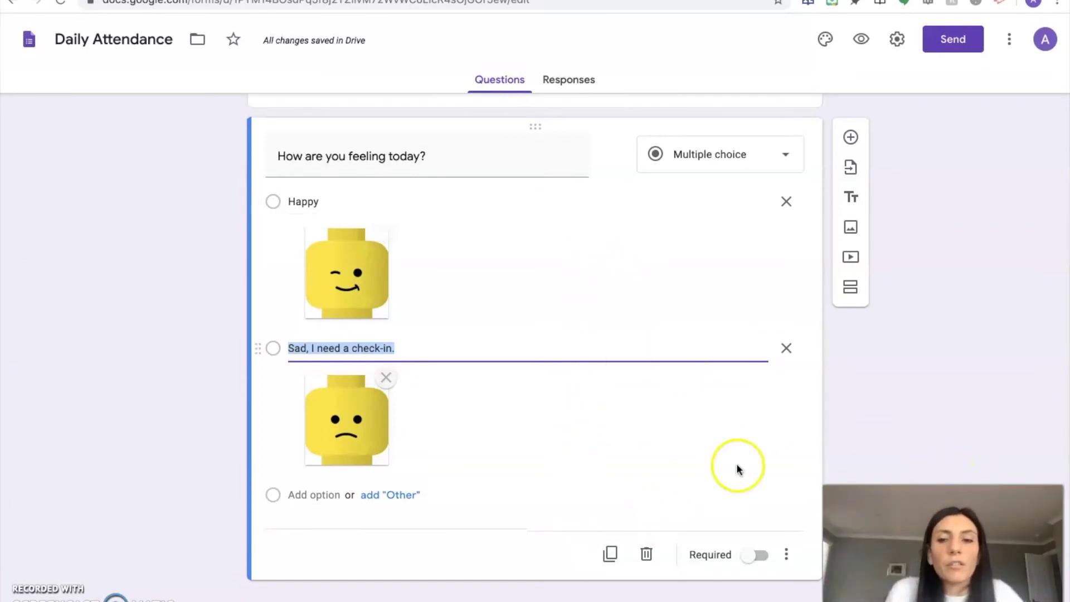
click(762, 556)
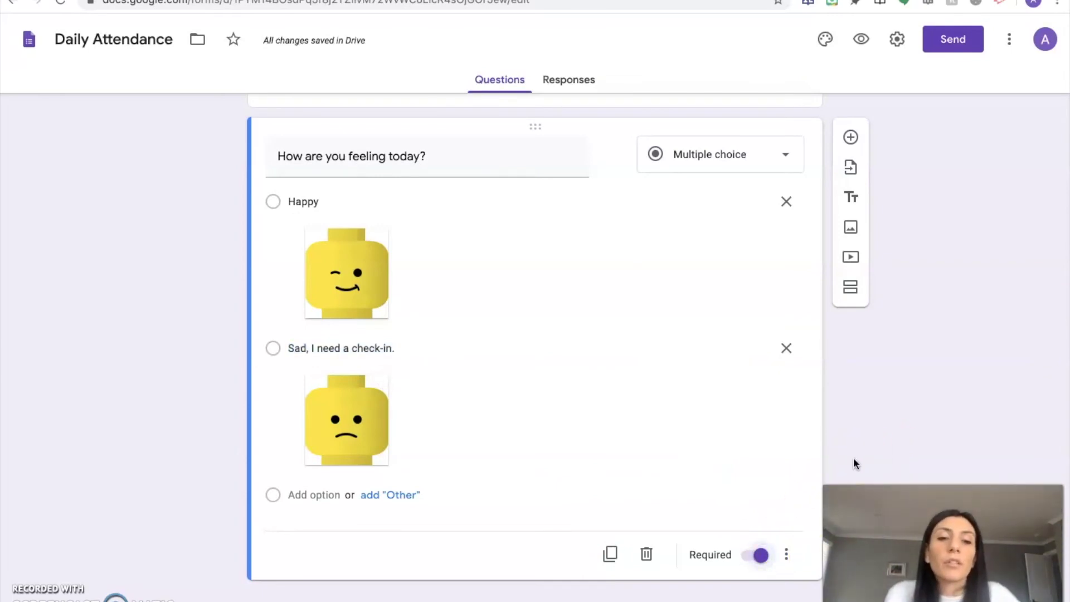
scroll(853, 458, up, 5)
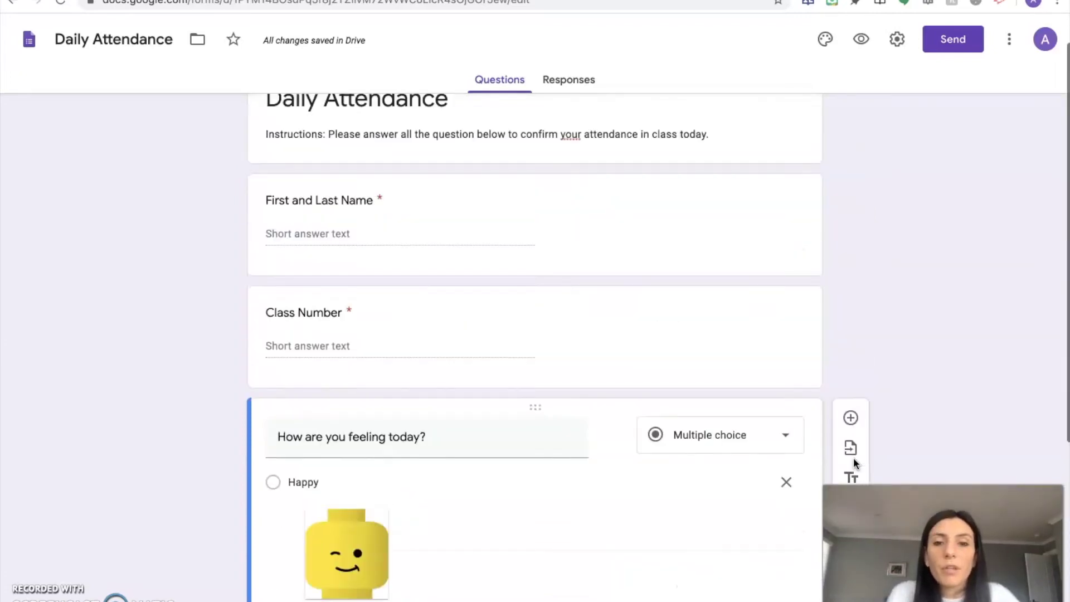
scroll(853, 456, up, 1)
click(614, 272)
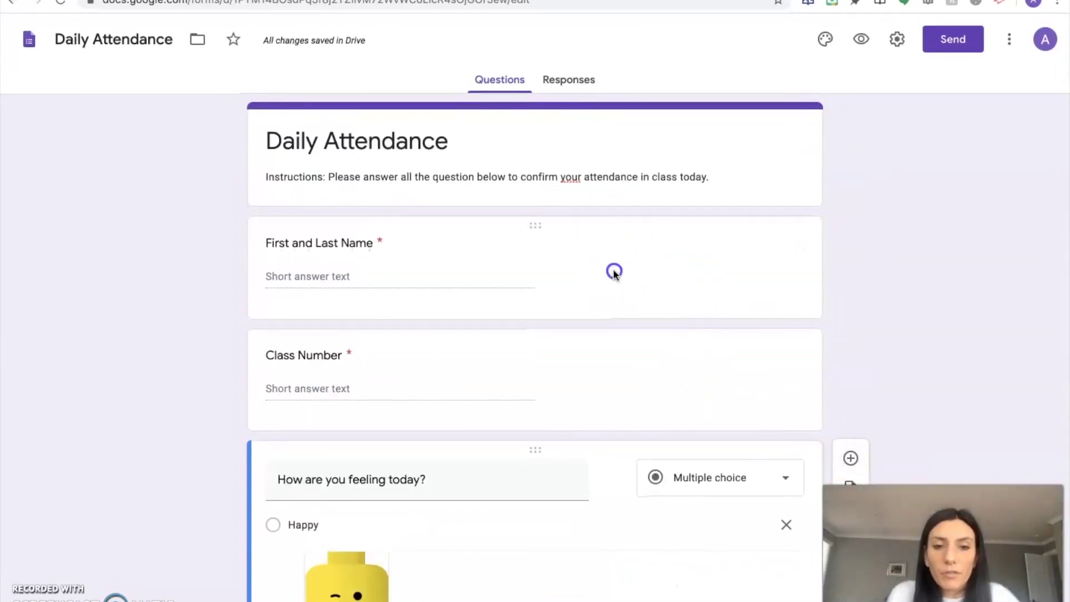
click(657, 462)
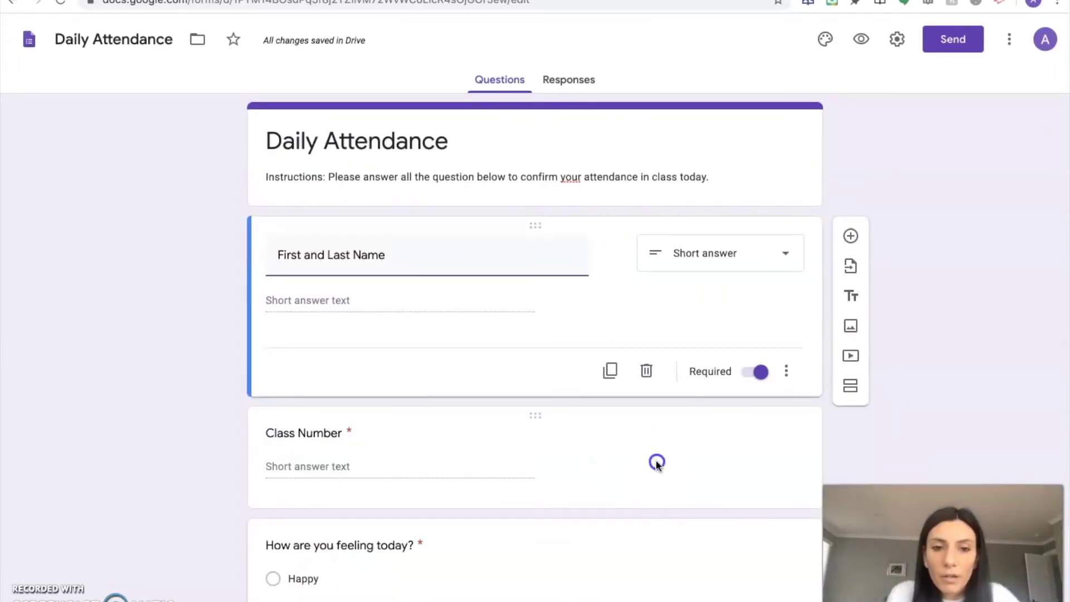
click(935, 387)
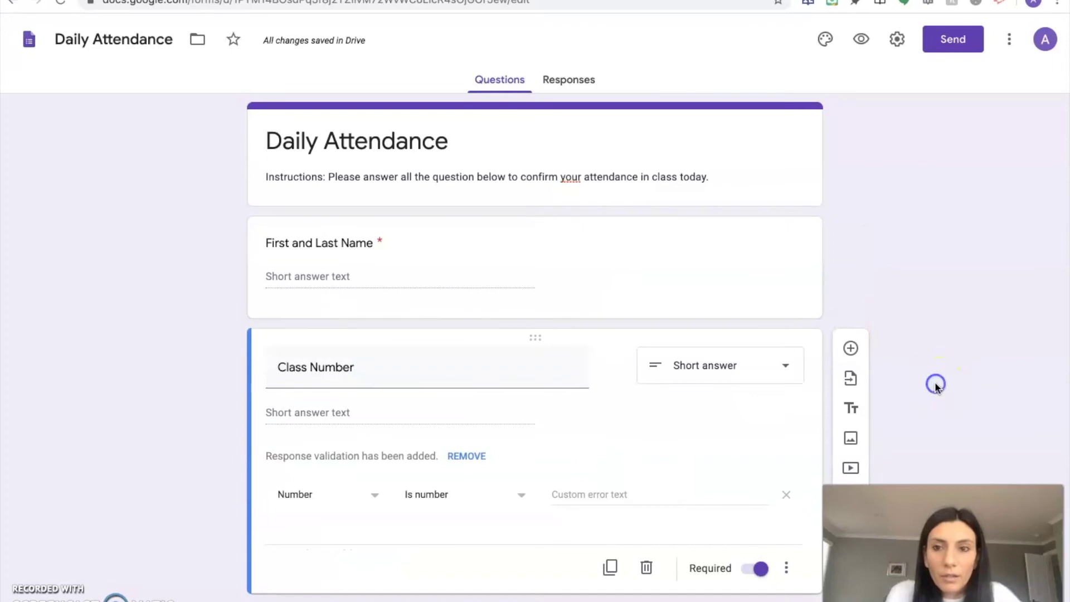
Step: Set the notepad-and-coffee picture from the theme gallery as the form's header image
click(825, 42)
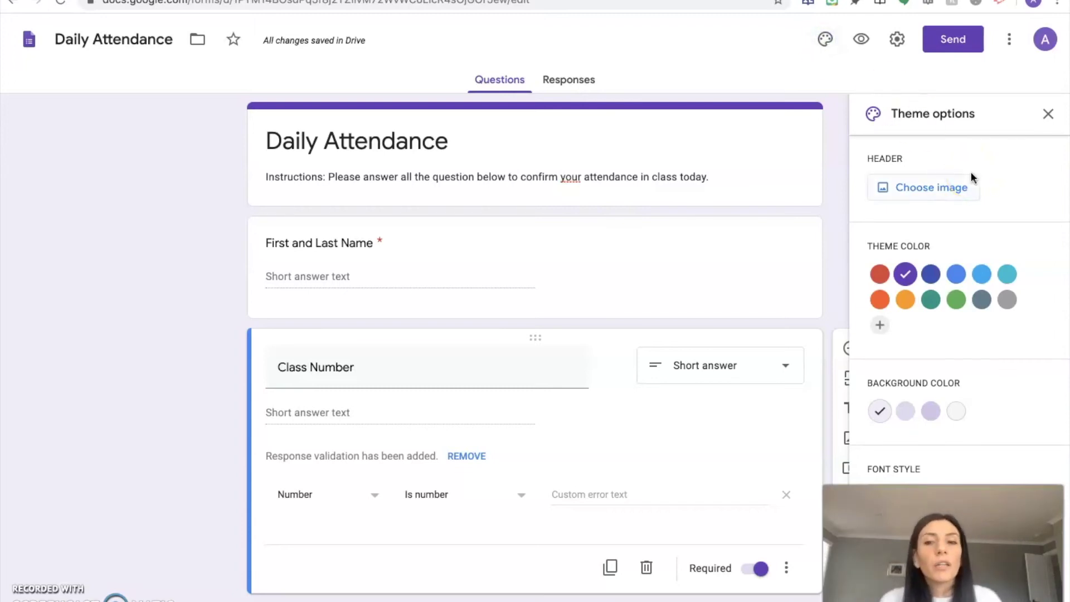
click(950, 189)
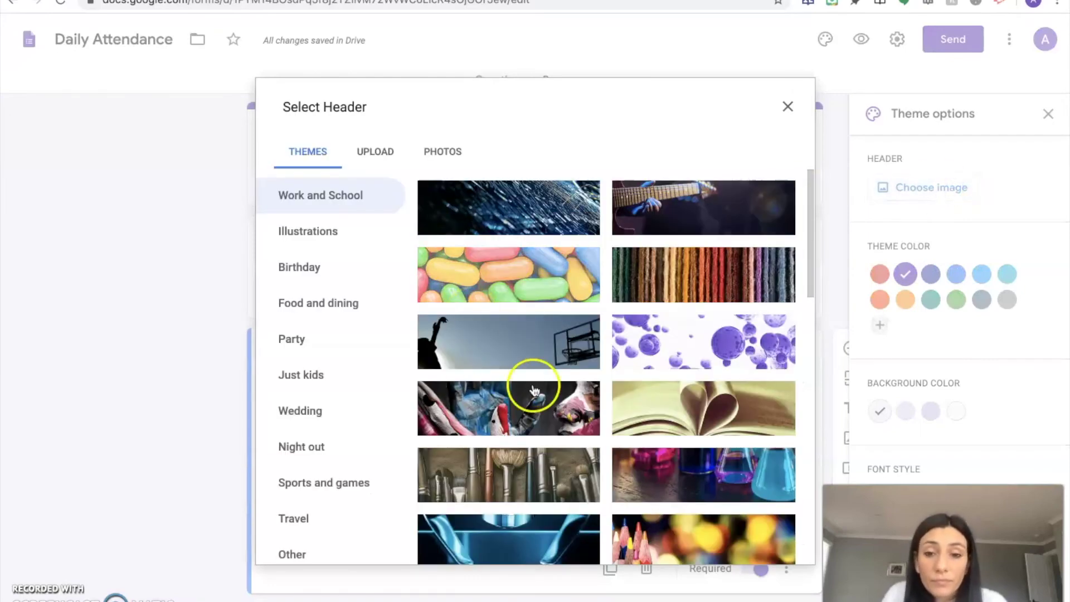
scroll(537, 386, down, 10)
scroll(689, 372, down, 2)
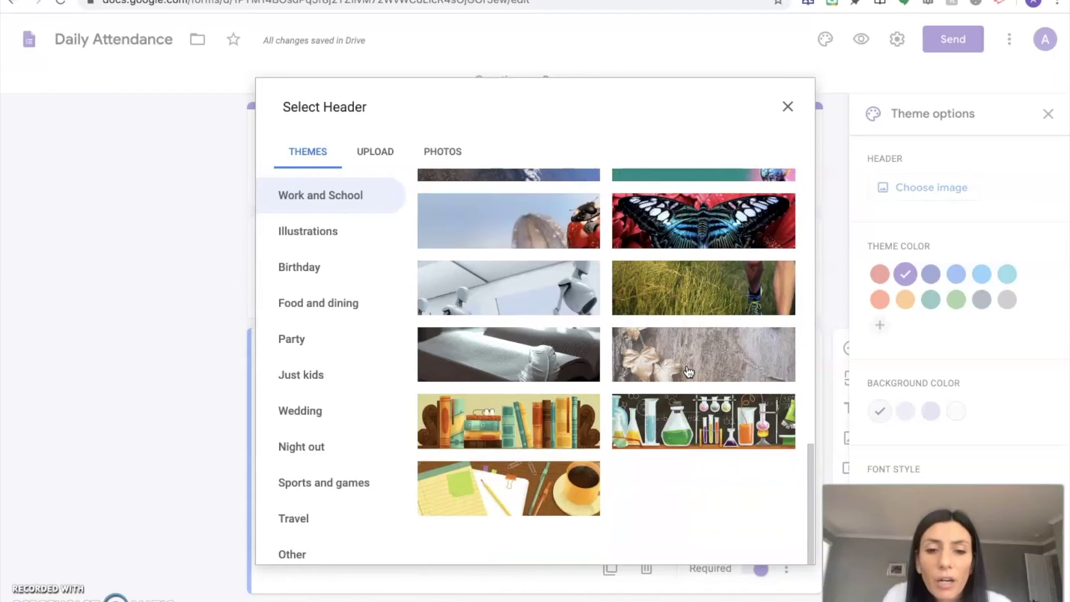
click(540, 478)
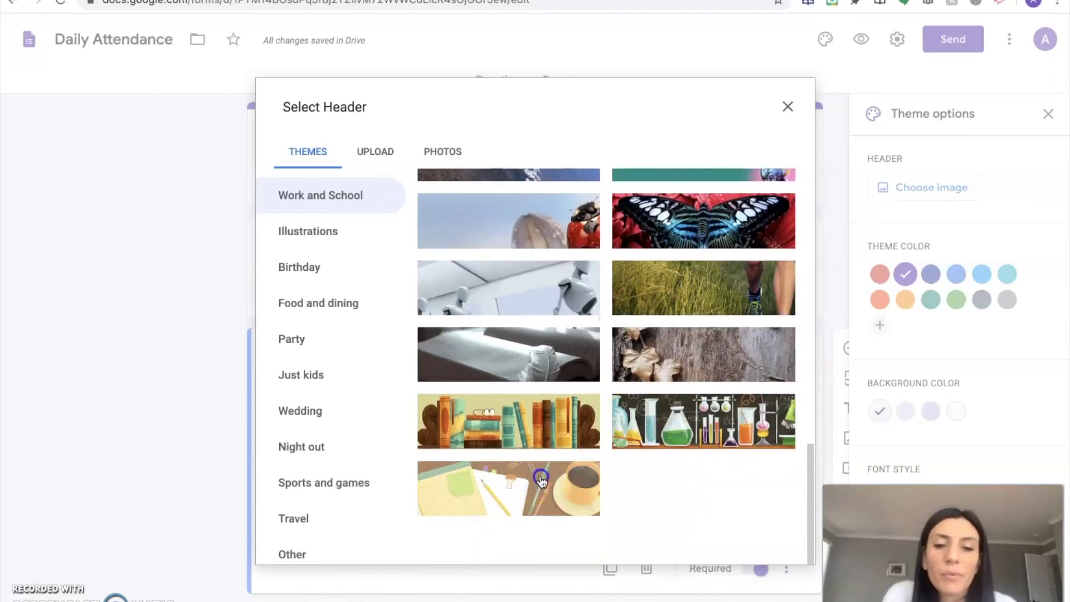
click(783, 546)
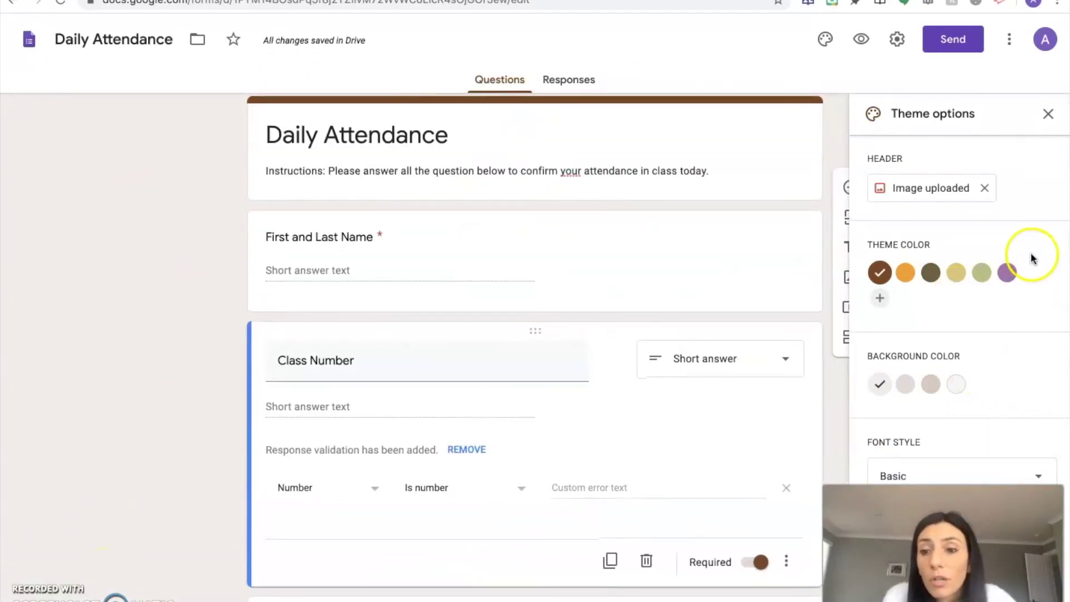
Step: Set the form's theme colour to purple and try the Decorative font style
click(1008, 275)
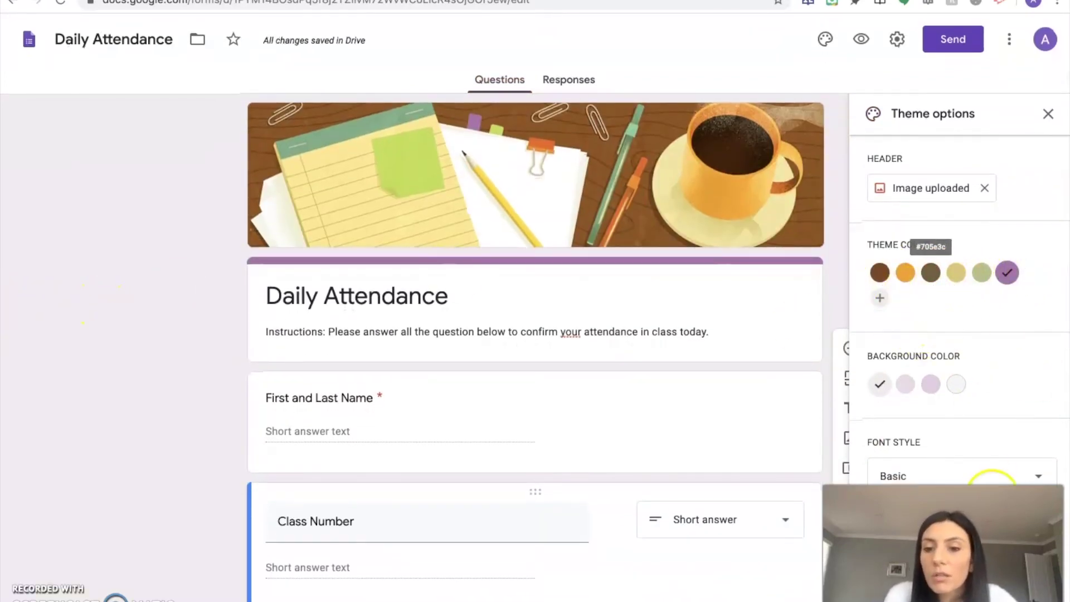
click(993, 477)
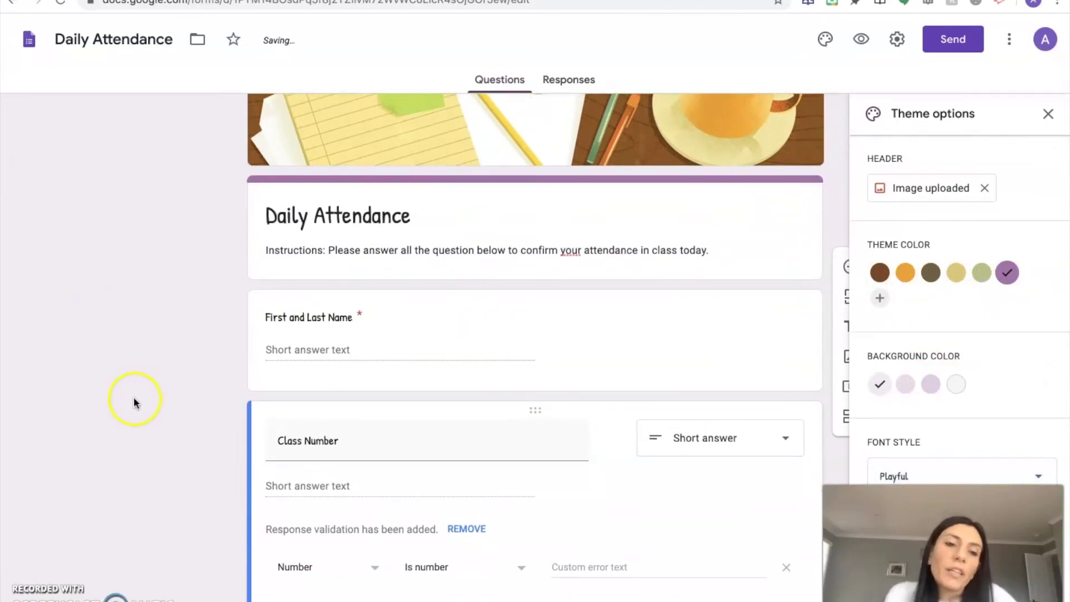
scroll(156, 418, down, 4)
click(909, 477)
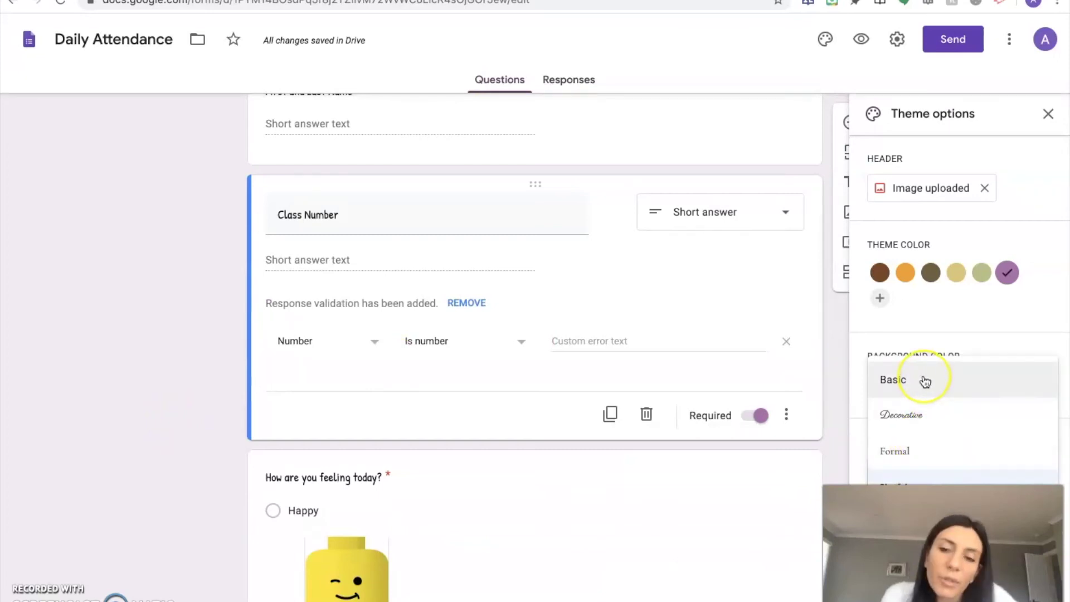
click(932, 421)
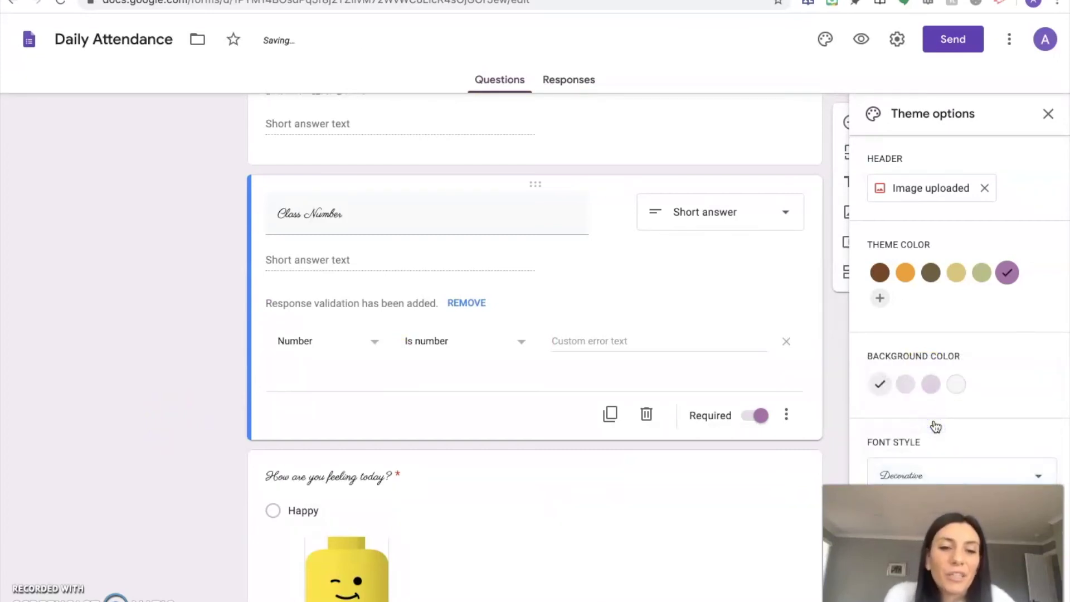
Step: Change the font style to Playful and close the Theme options panel
scroll(934, 422, up, 5)
scroll(771, 472, down, 3)
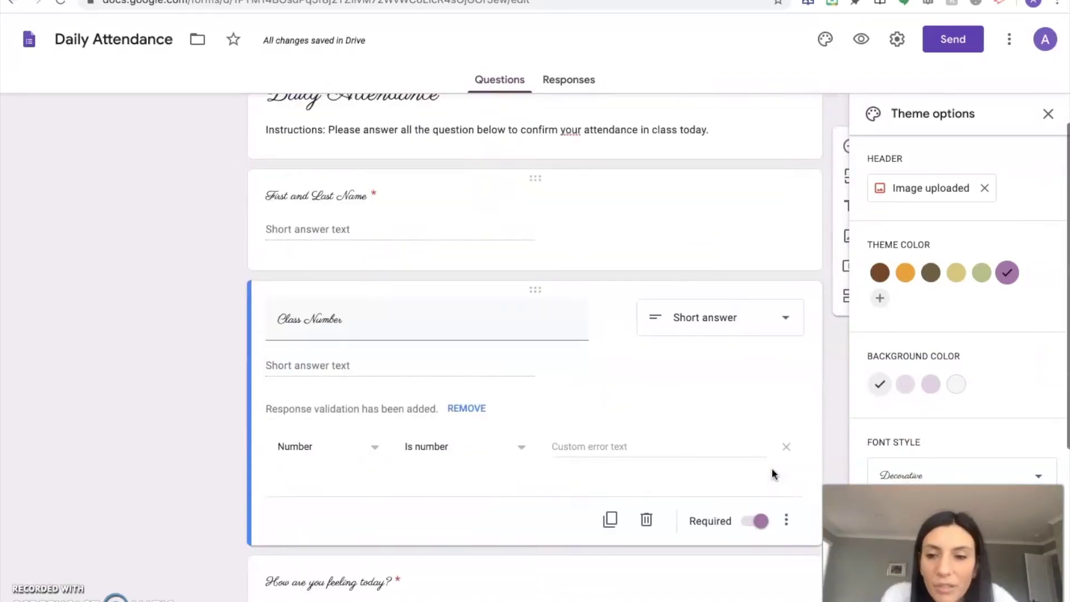
scroll(771, 473, down, 2)
click(970, 476)
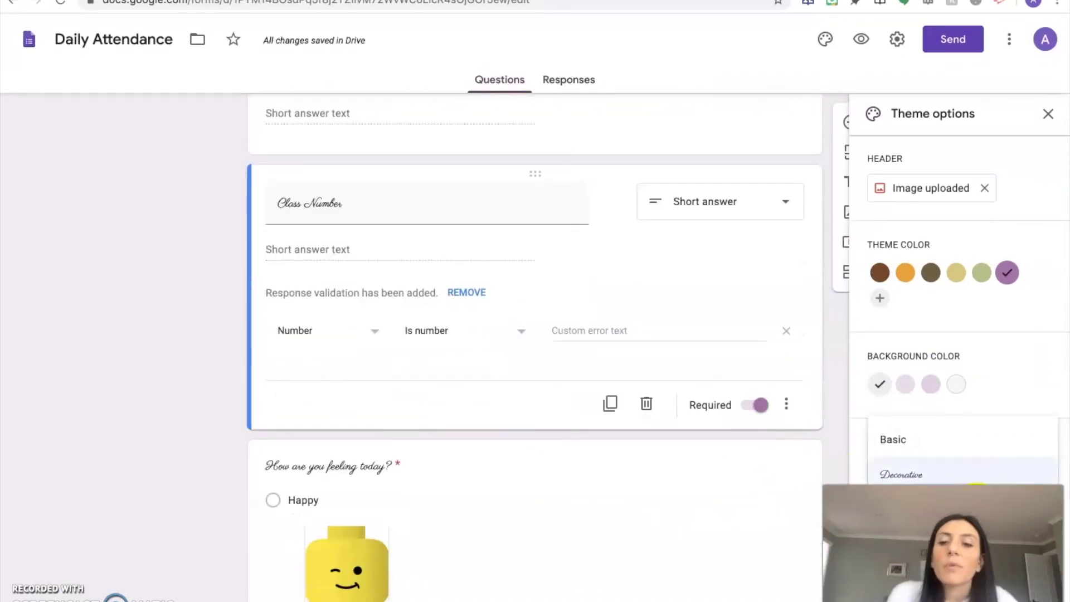
click(947, 510)
scroll(715, 457, up, 5)
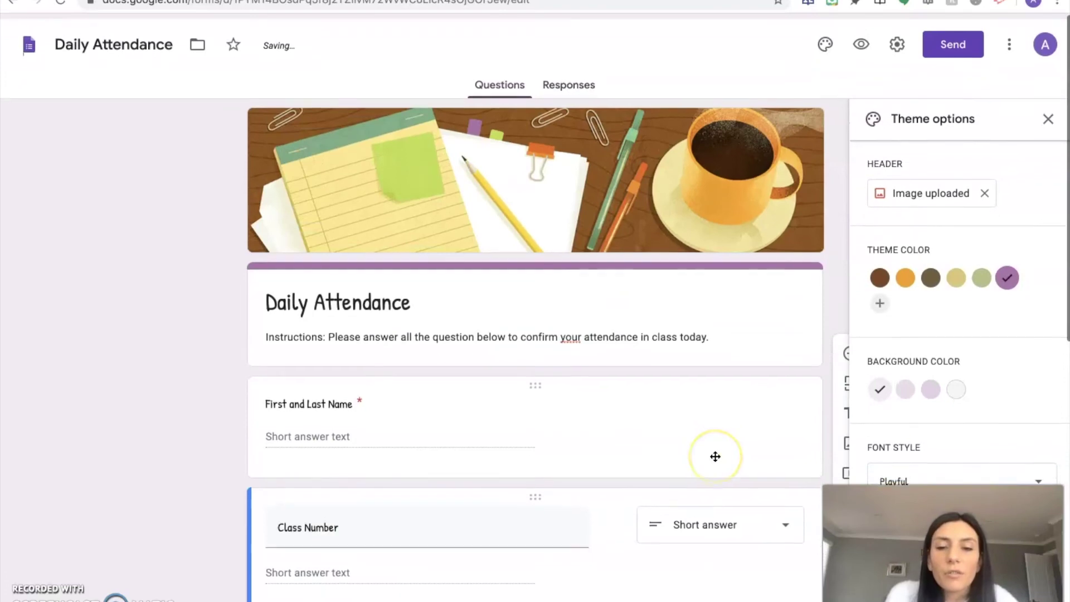
click(1058, 111)
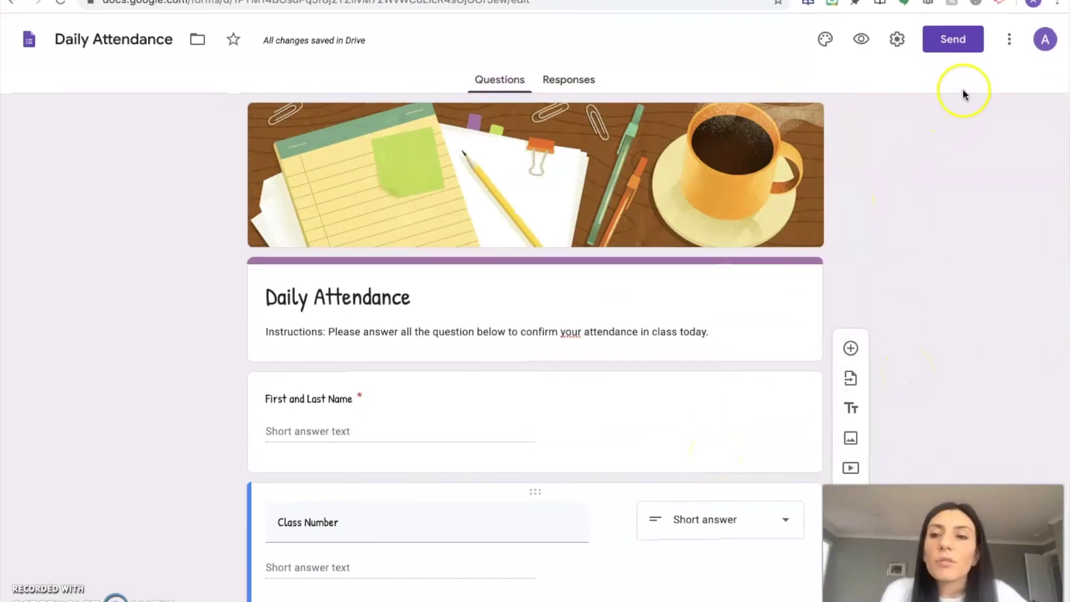
click(954, 40)
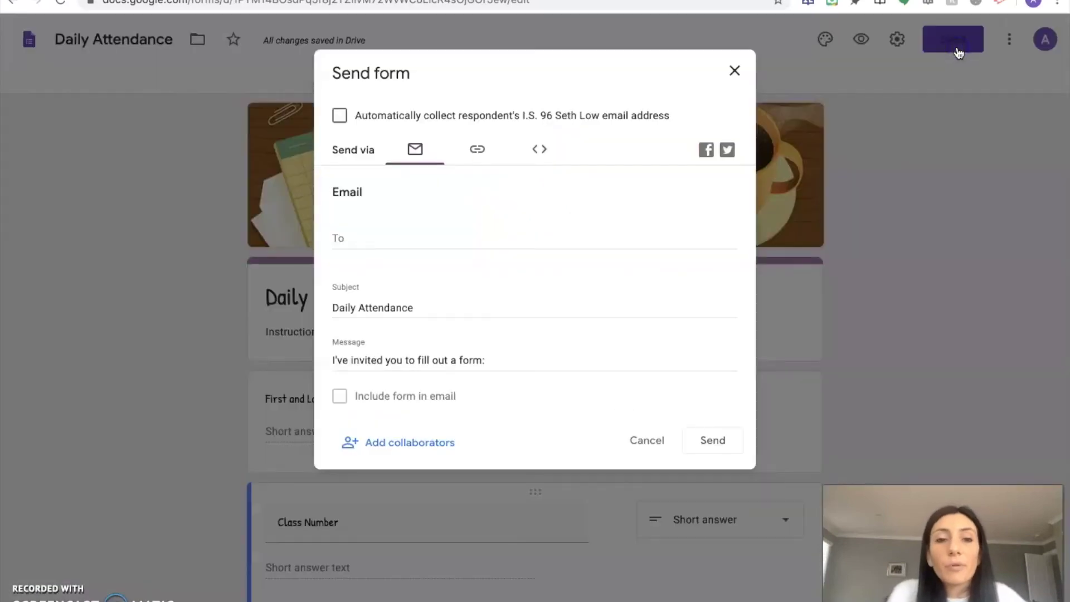
Step: Copy the Daily Attendance form's URL from the Link tab of the Send form dialog
click(478, 151)
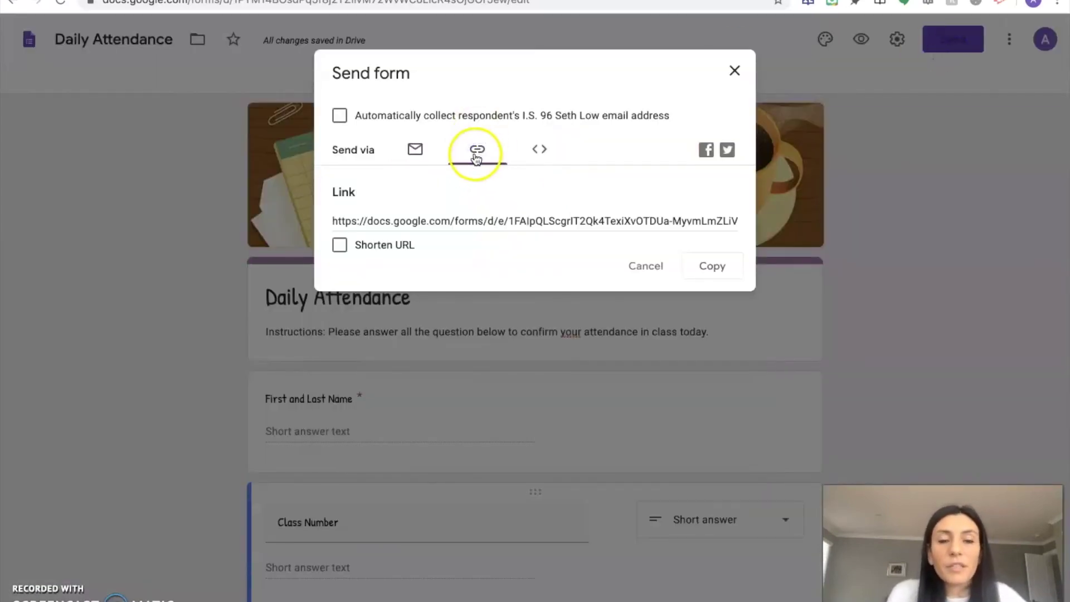
click(454, 220)
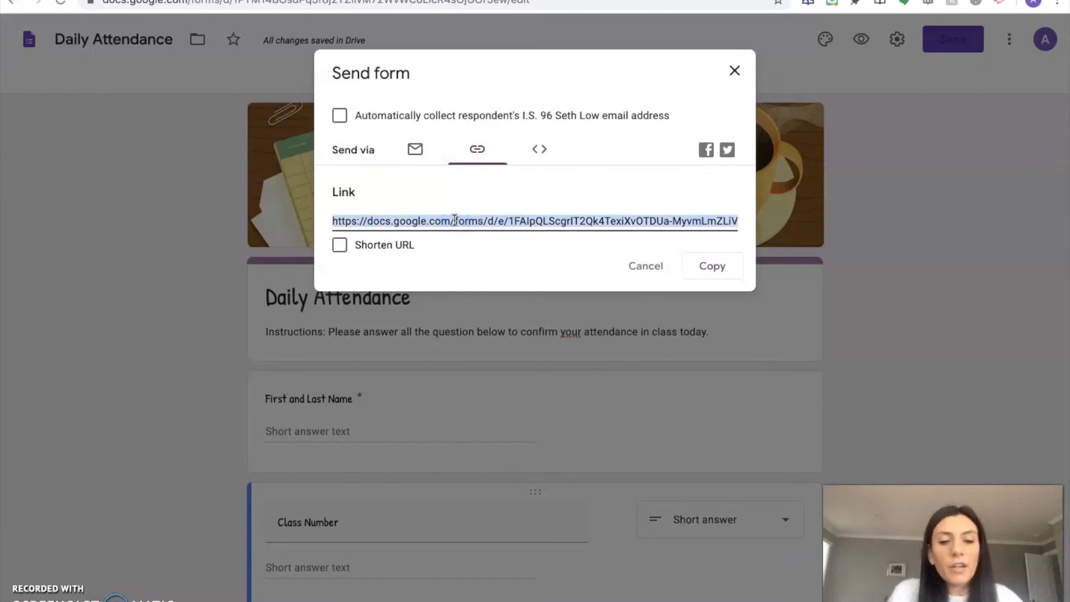
click(719, 262)
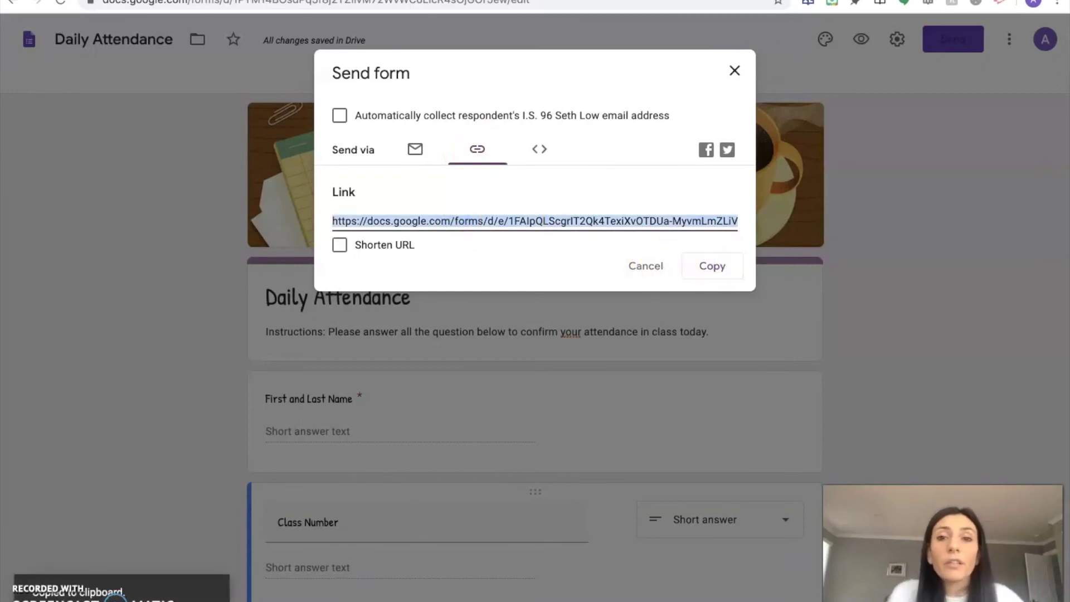
key(ctrl+Tab)
click(561, 2)
Step: Go to classroom.google.com and open the 7th Grade Digital Media Test class's Classwork
text(classroom.google.com)
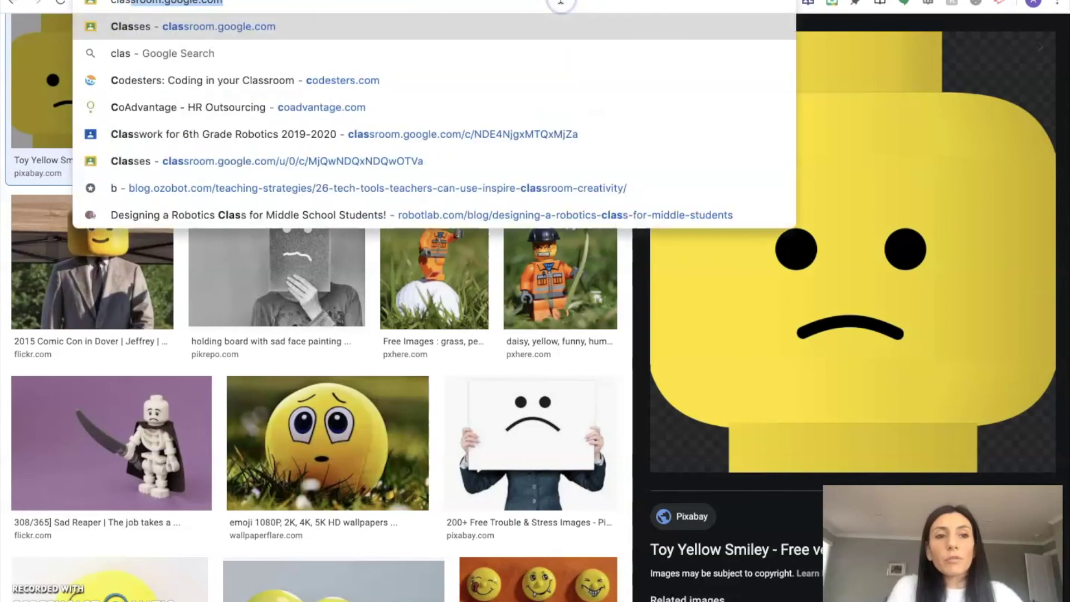
key(Return)
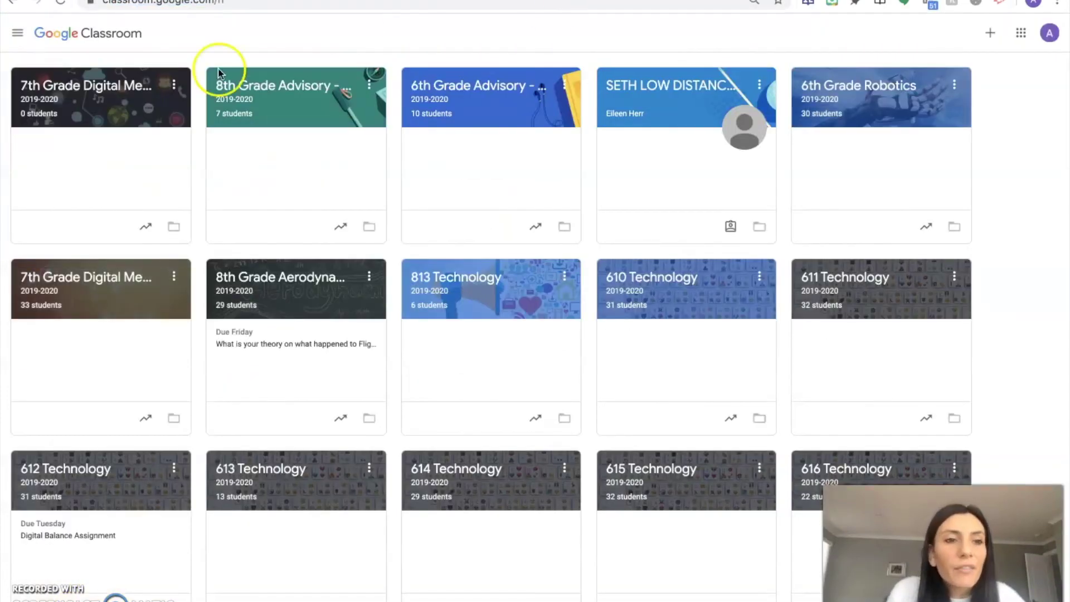
click(122, 91)
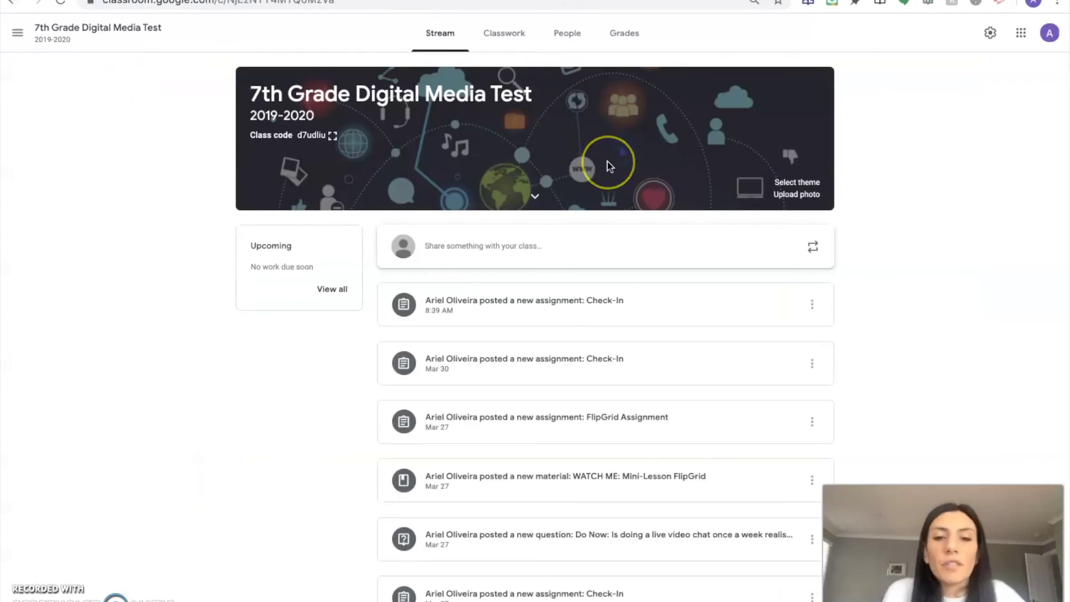
click(523, 49)
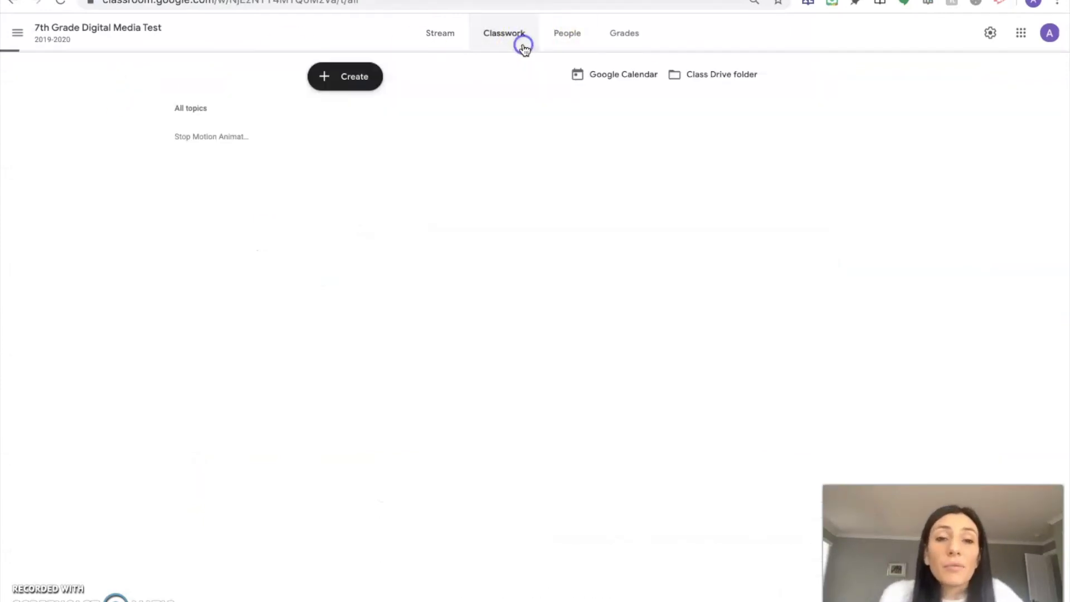
Step: Create and assign a 'Check-In' assignment with the pasted form link attached
click(360, 82)
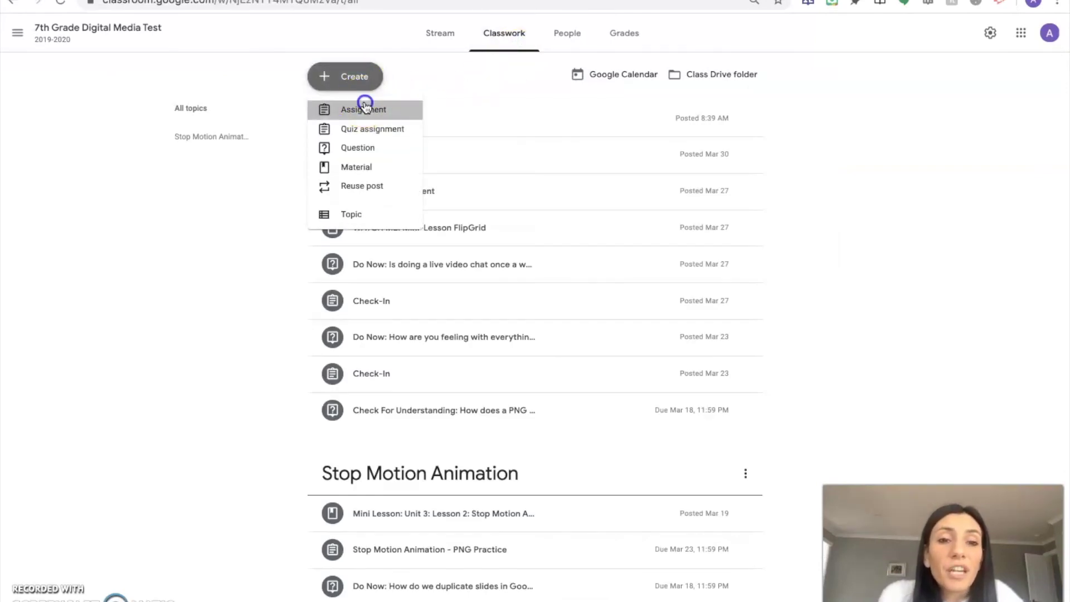
click(363, 107)
text(Check-In)
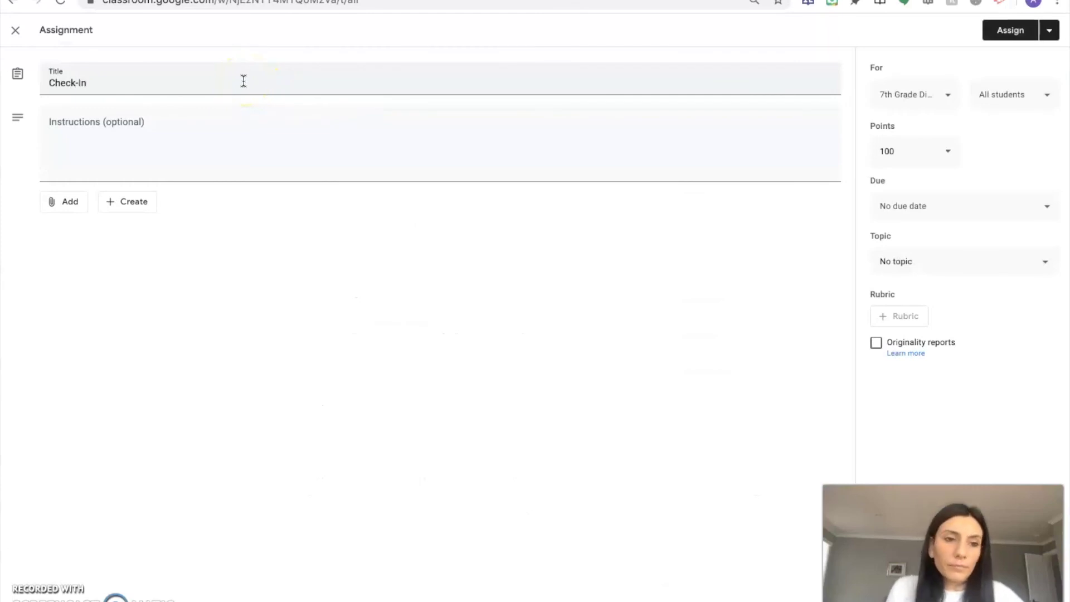
click(55, 204)
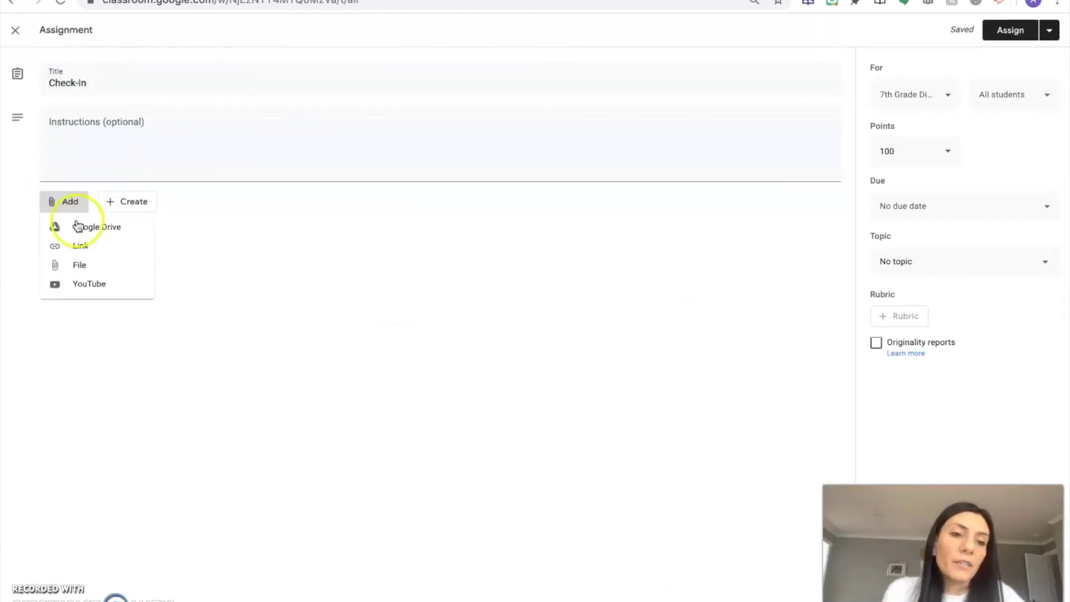
click(91, 251)
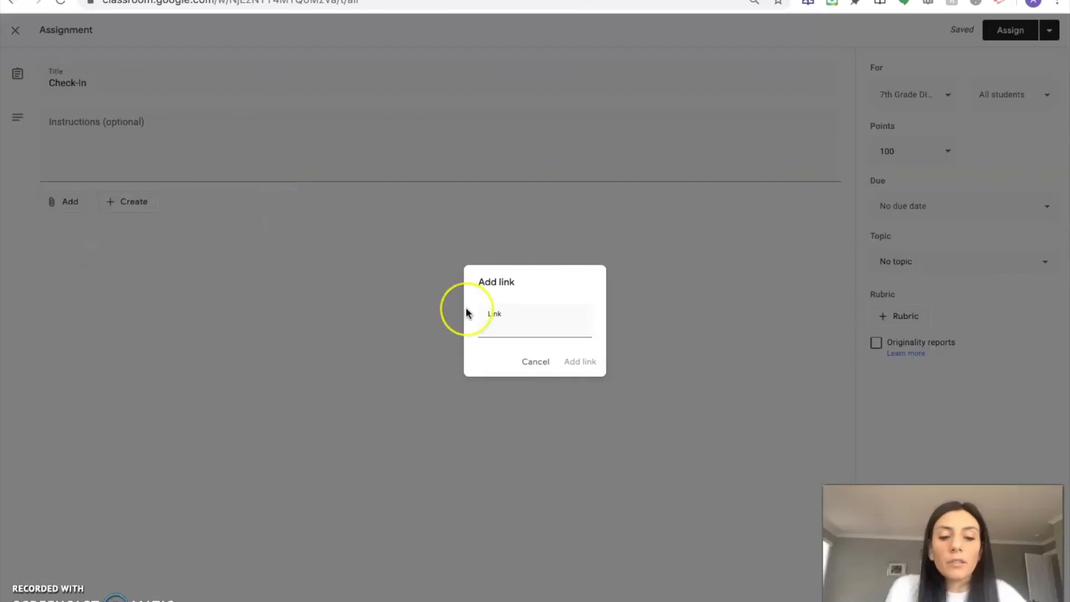
key(ctrl+v)
click(591, 361)
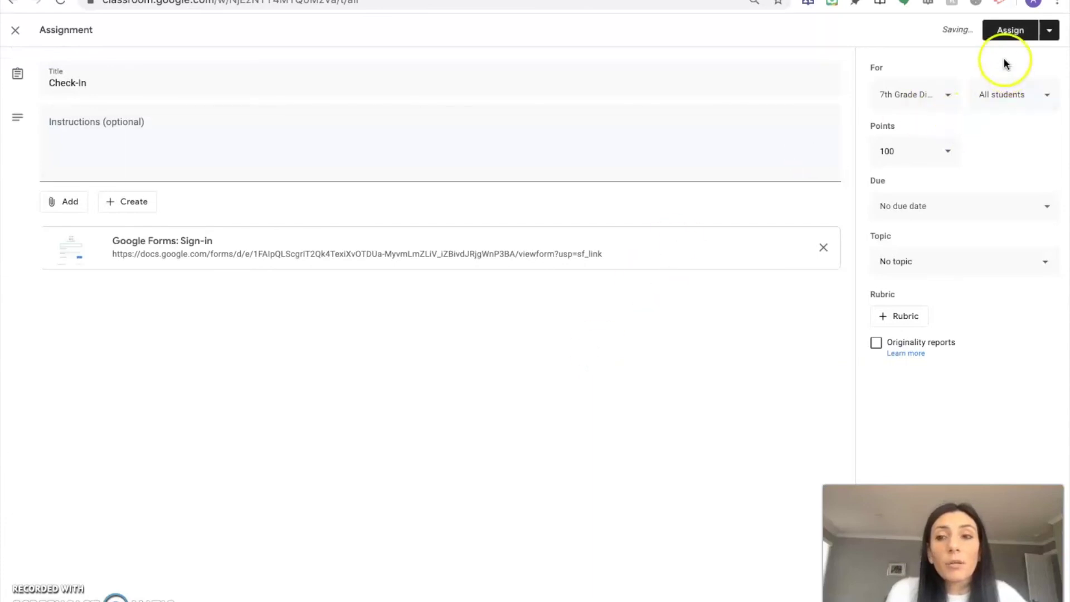
click(1012, 32)
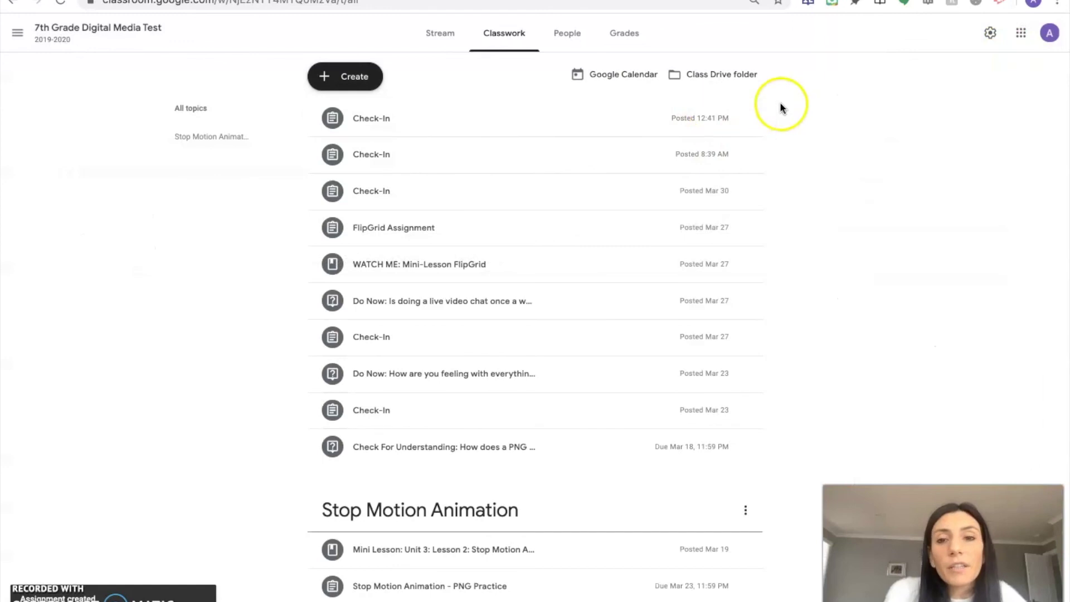
Step: Edit the Check-In assignment to set its due date to today and save it
click(746, 119)
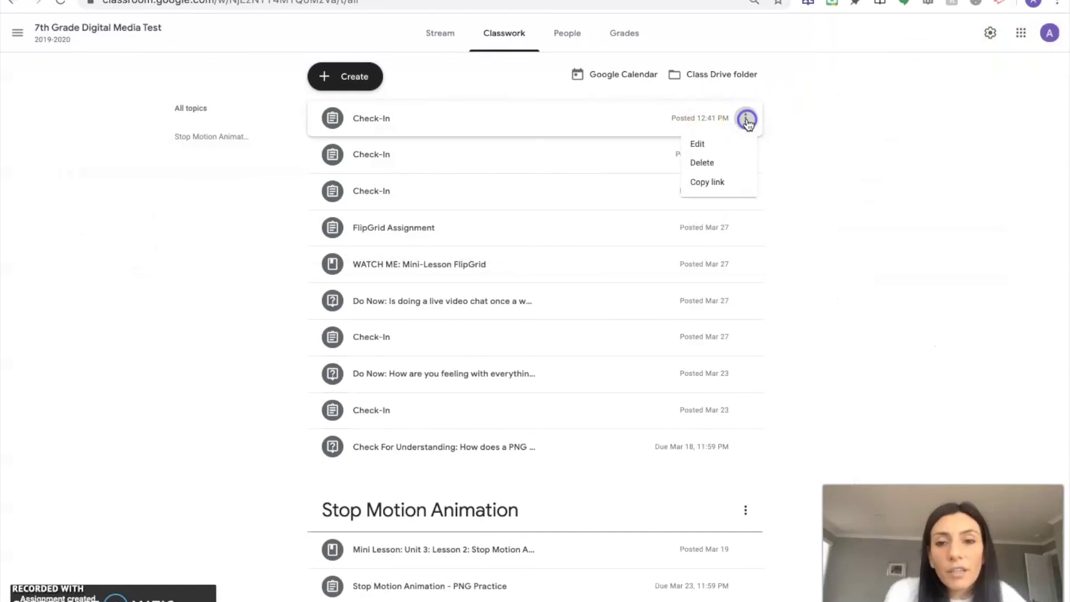
click(726, 145)
click(938, 211)
click(931, 253)
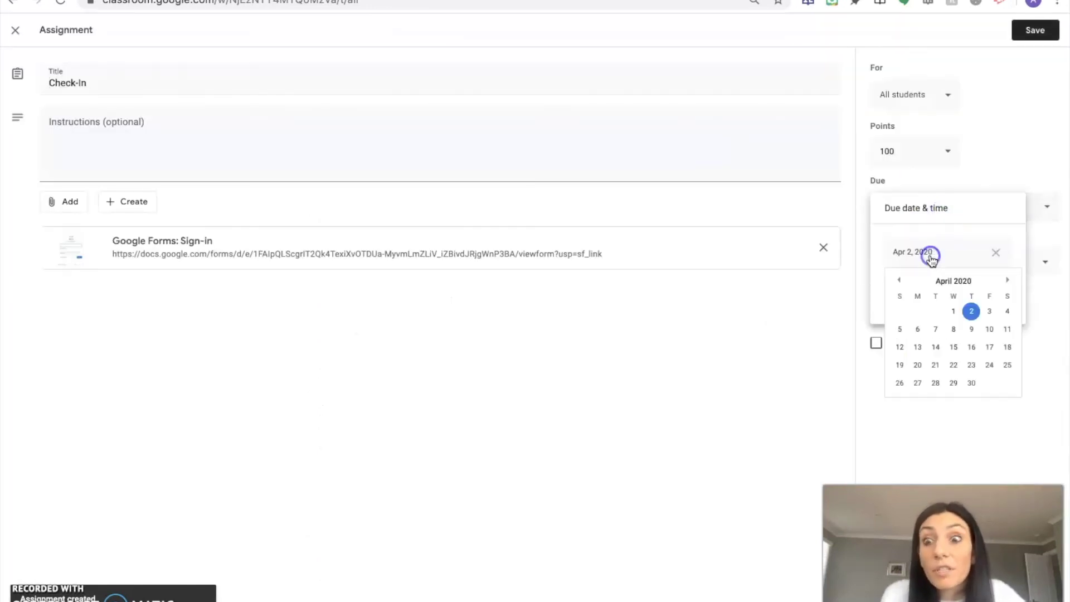
click(952, 313)
click(995, 128)
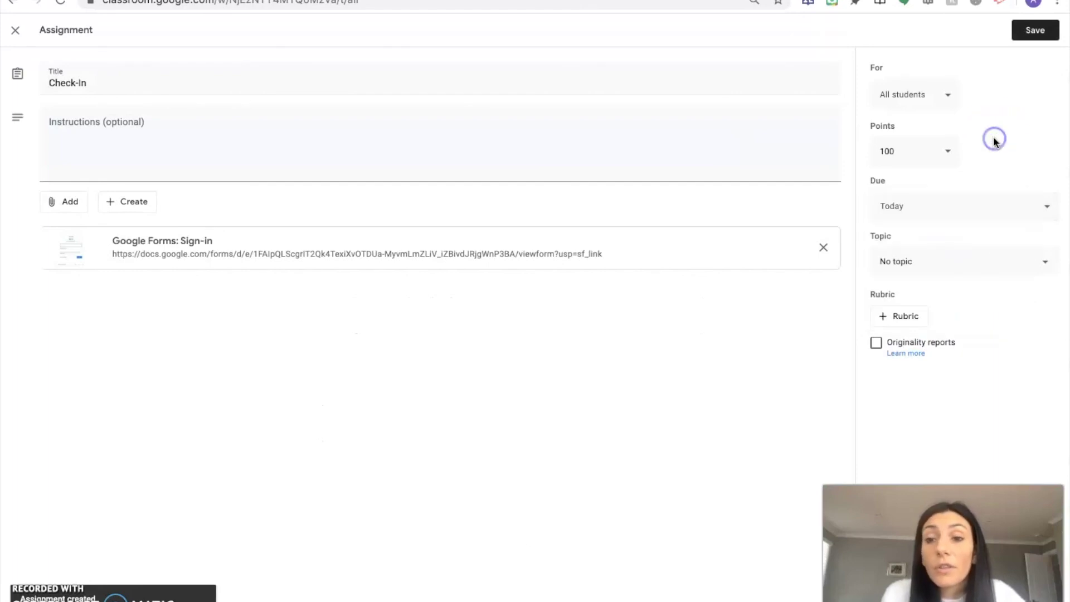
click(1033, 31)
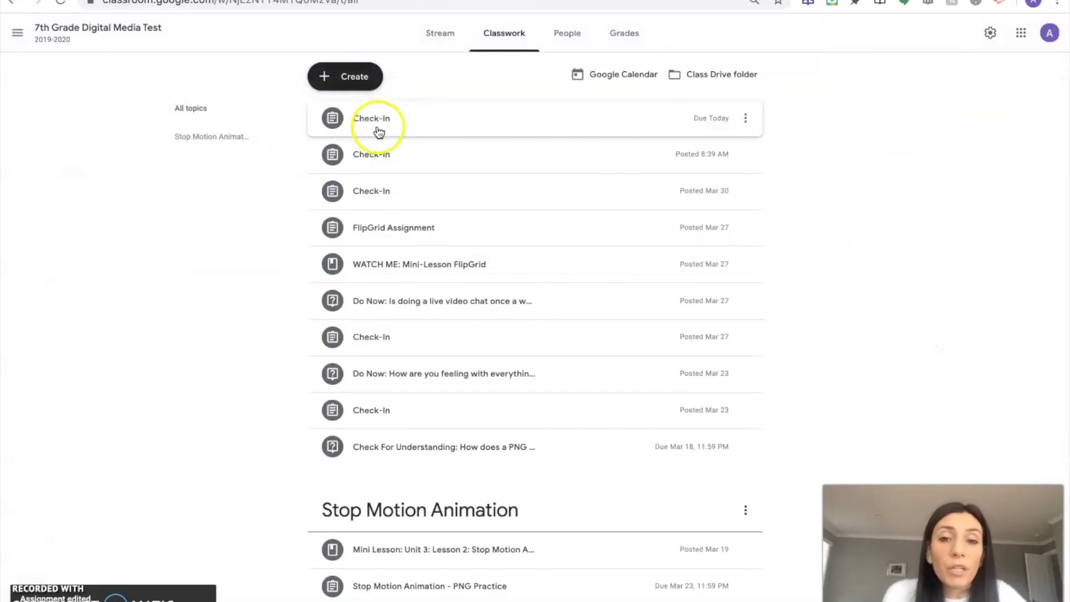
click(378, 132)
Step: Open the attached Daily Attendance form and scroll through its Happy and Sad Lego choices
click(481, 235)
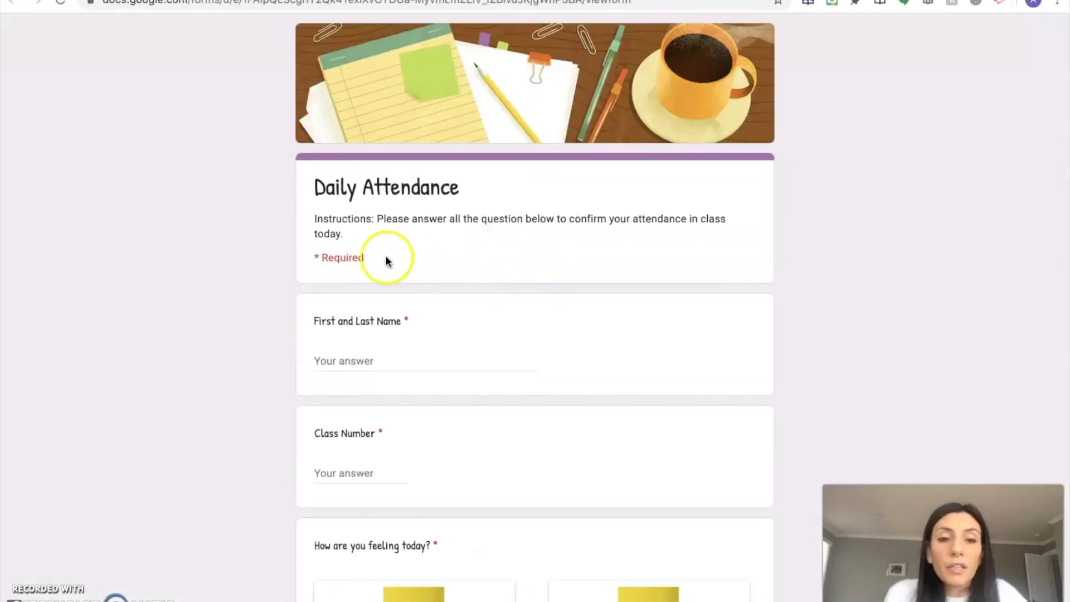
scroll(388, 438, down, 5)
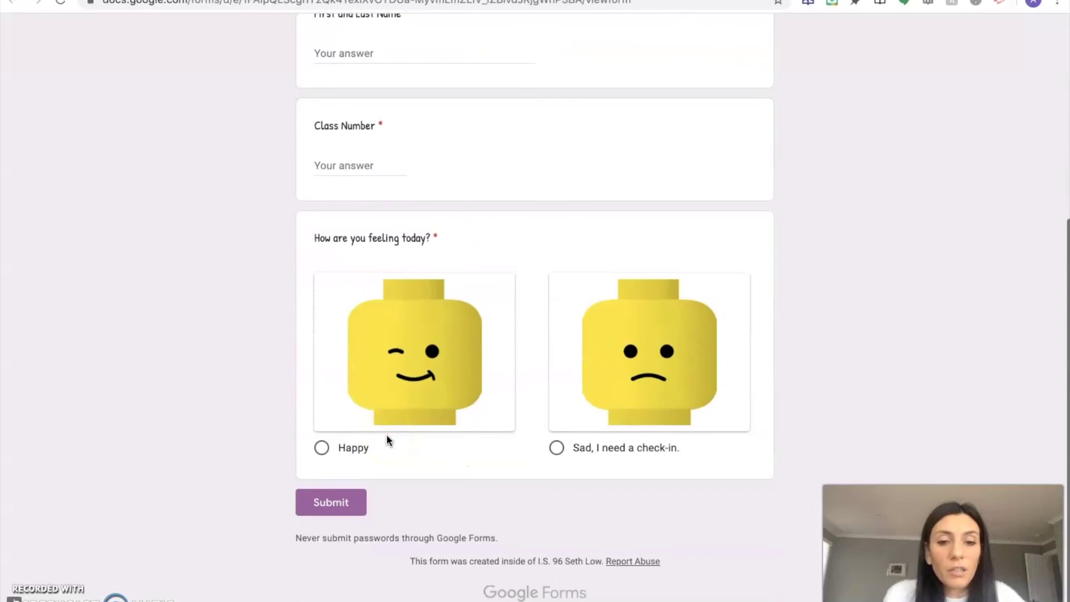
click(810, 329)
scroll(811, 330, up, 5)
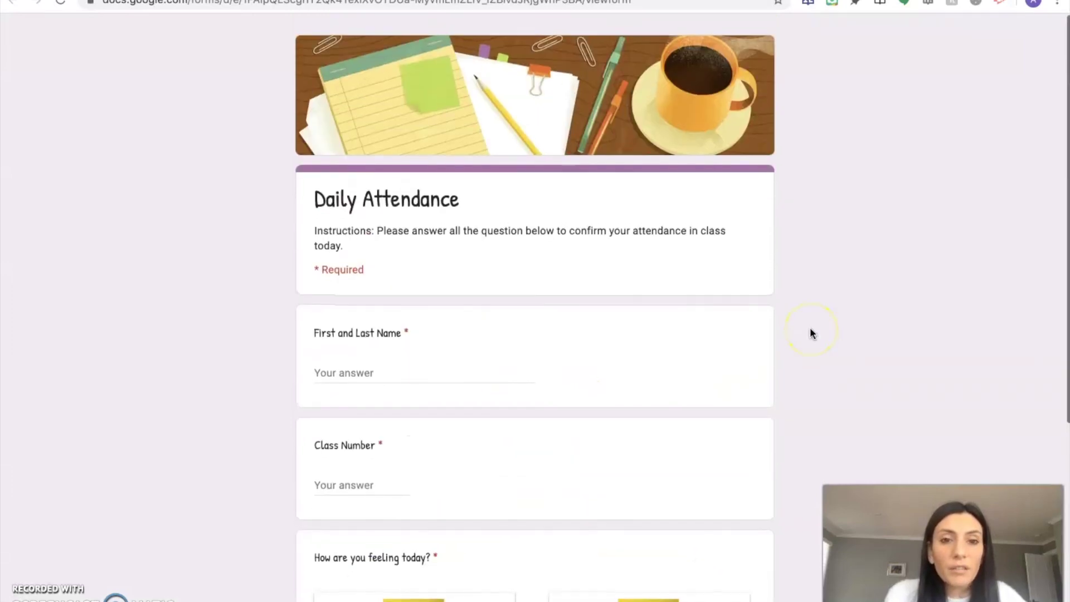
scroll(811, 329, down, 1)
key(ctrl+Tab)
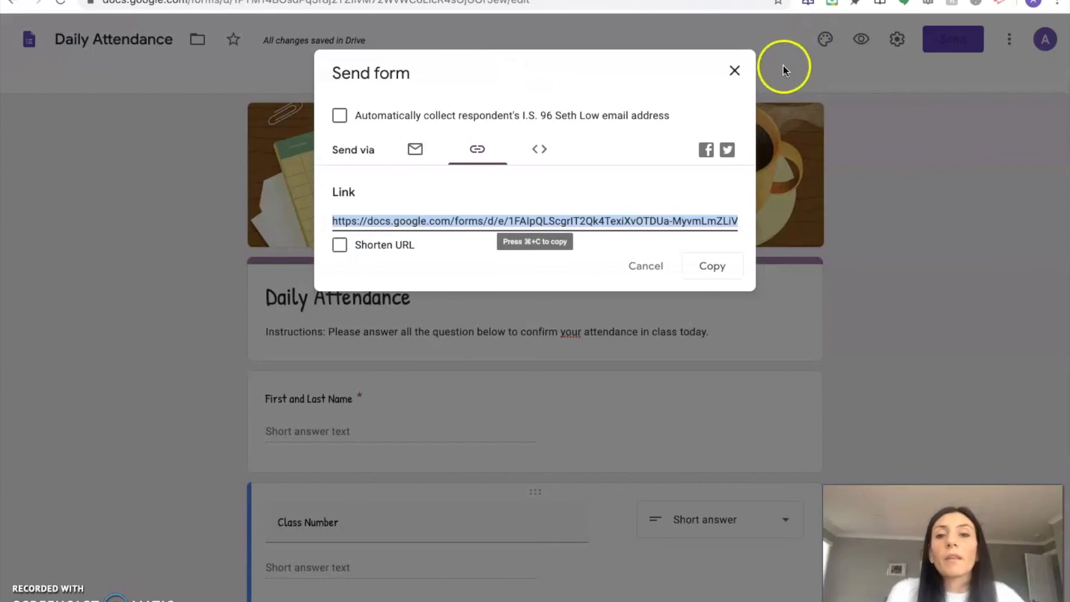
Step: Close the Send form dialog and preview the form as students see it
click(731, 71)
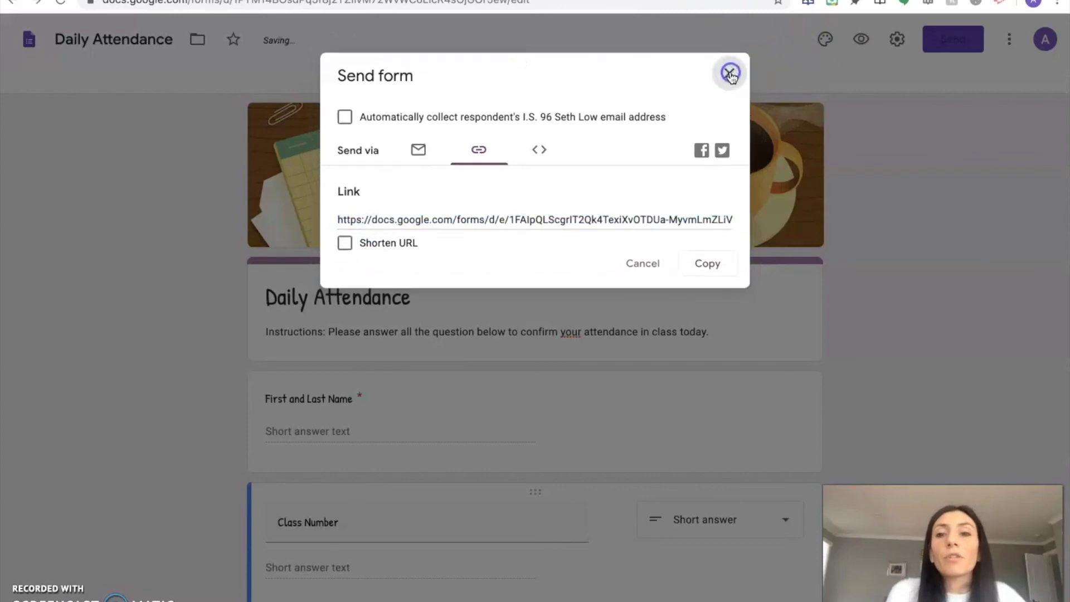
scroll(904, 248, down, 3)
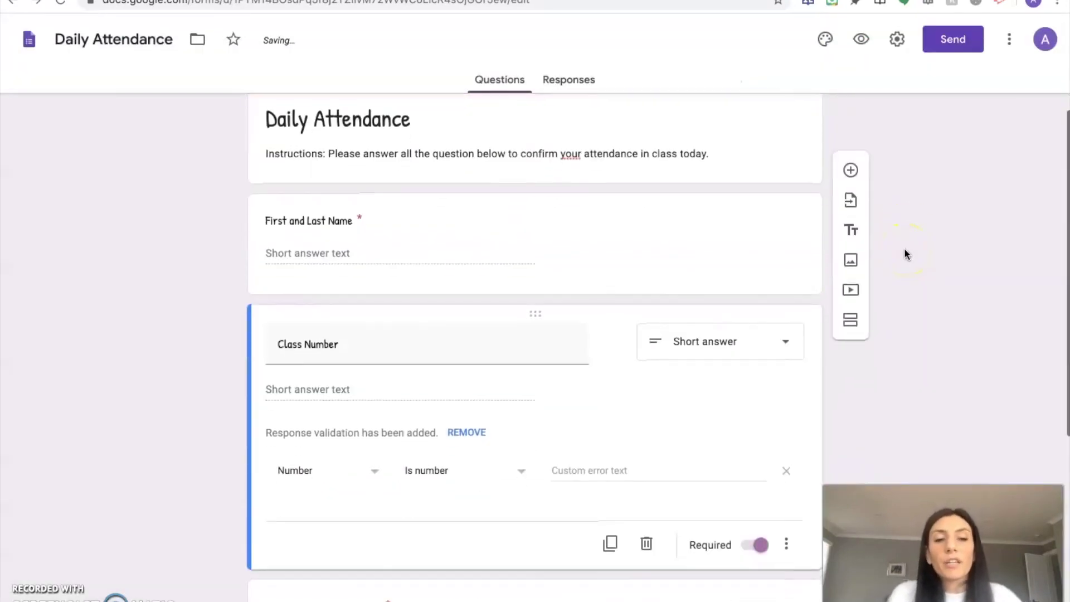
scroll(889, 172, up, 1)
click(862, 41)
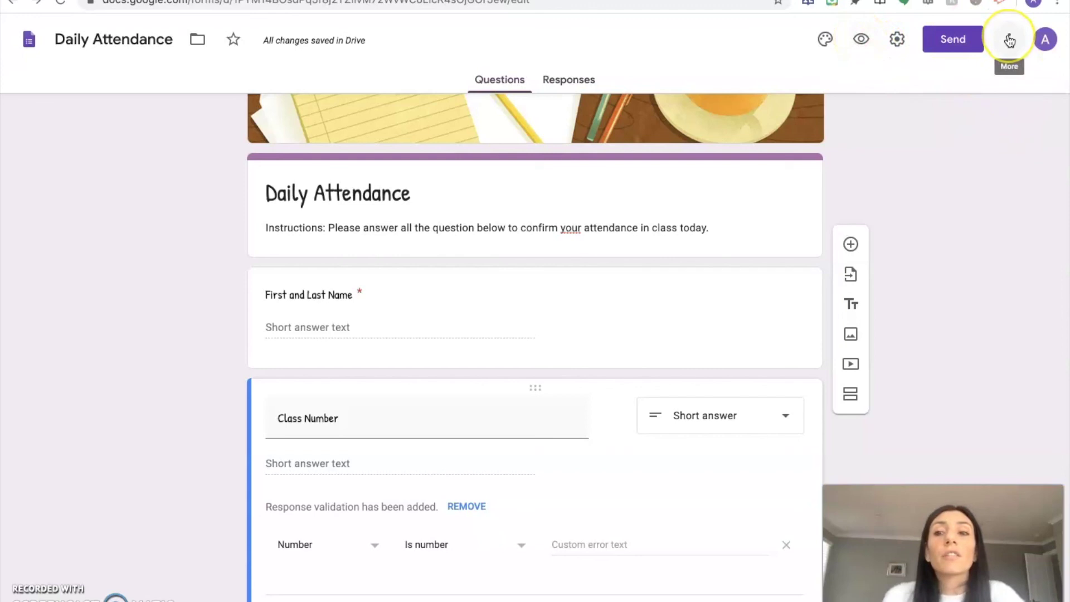
Step: Review the form's collaborator sharing settings, then close them with Done
click(1009, 40)
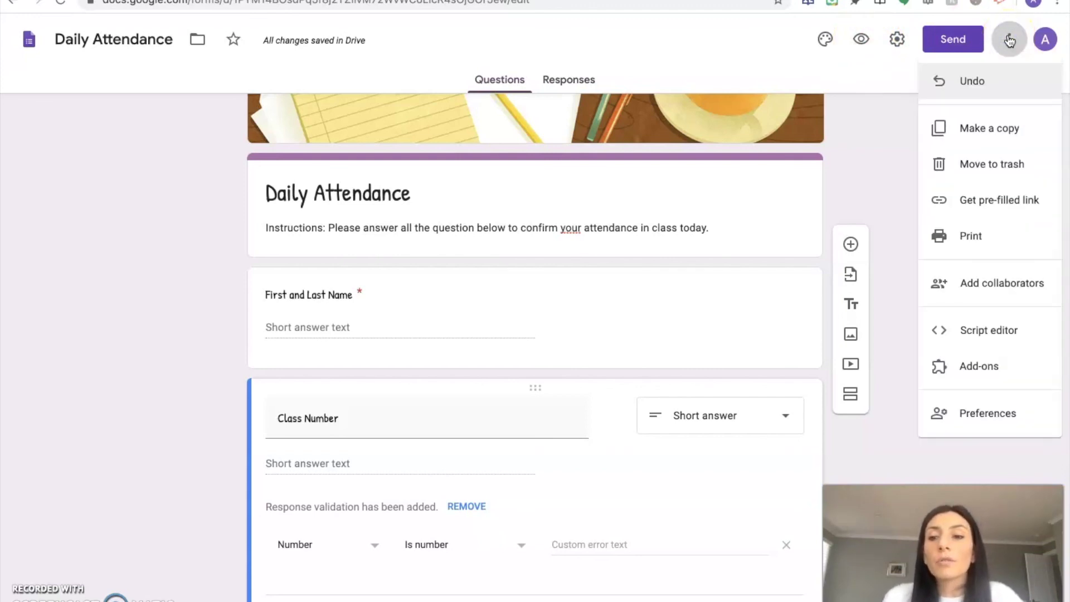
click(959, 45)
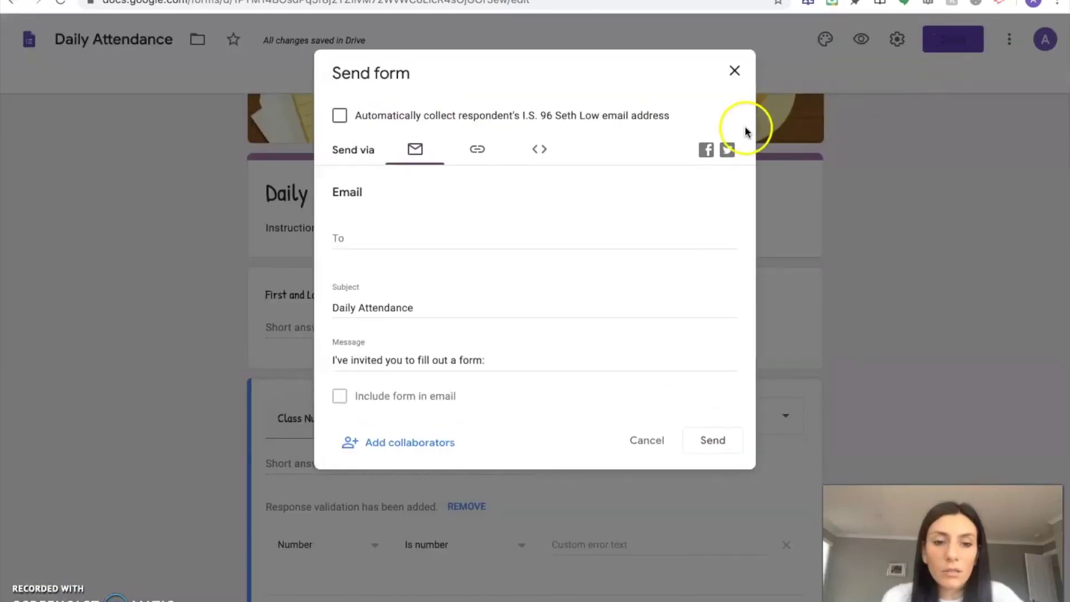
click(407, 447)
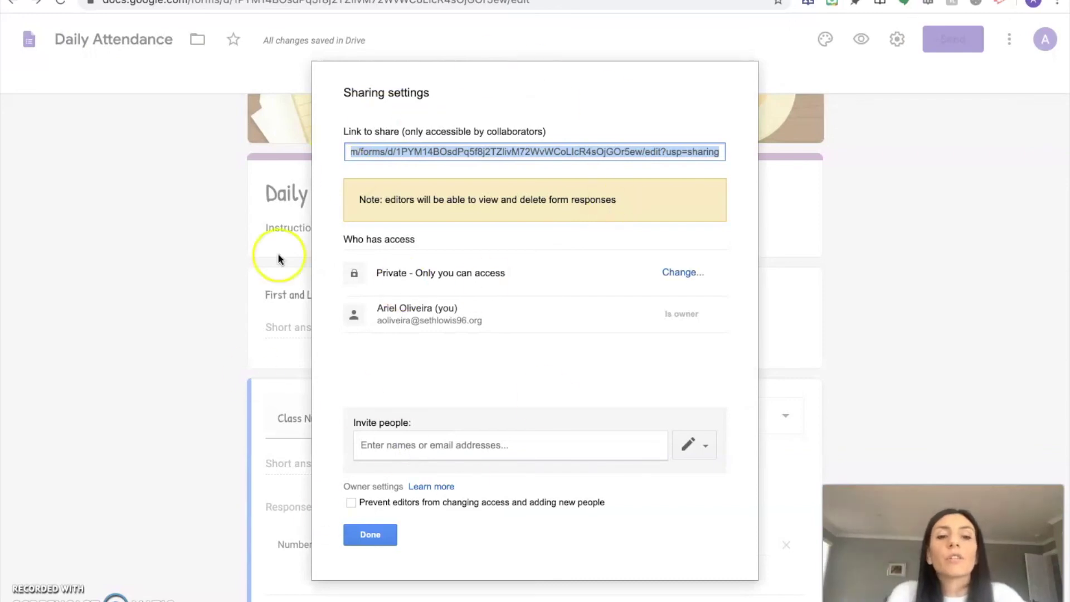
click(383, 538)
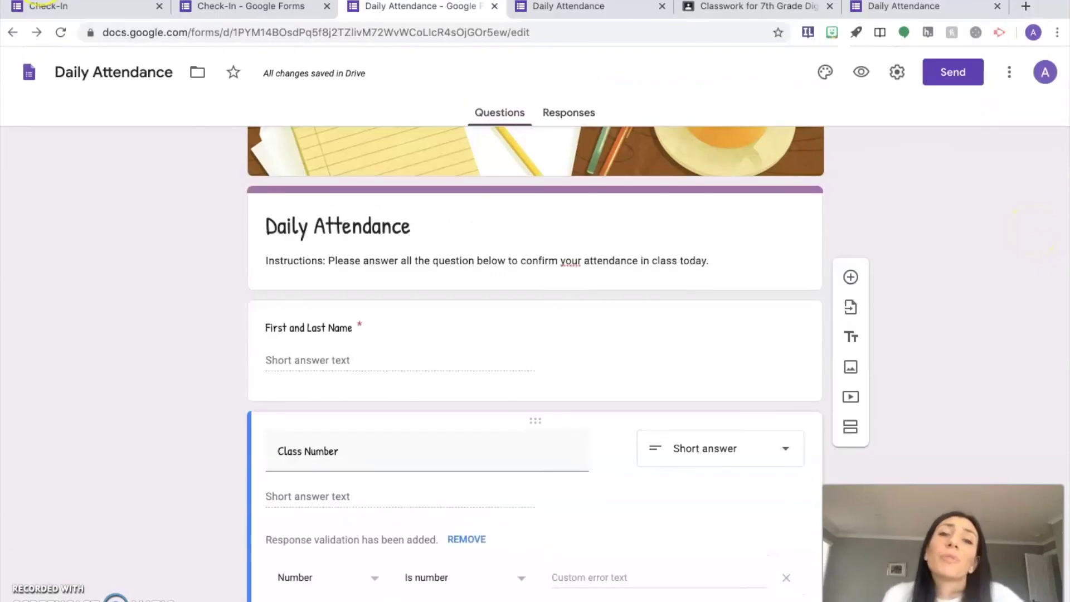
Step: Shrink the Chrome window to reveal the Lego image files on the desktop
key(ctrl+super+f)
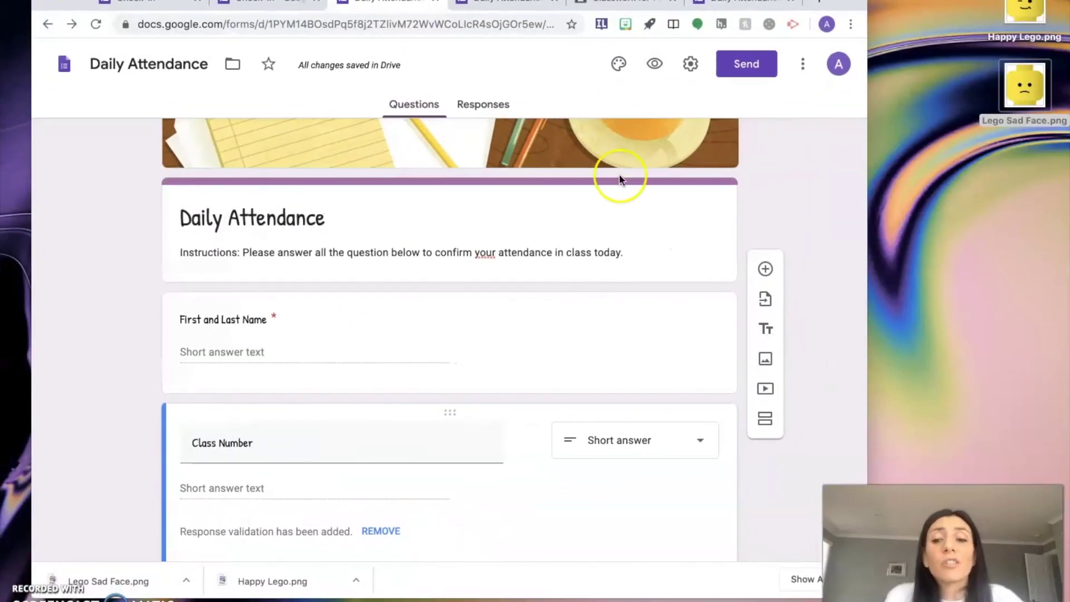